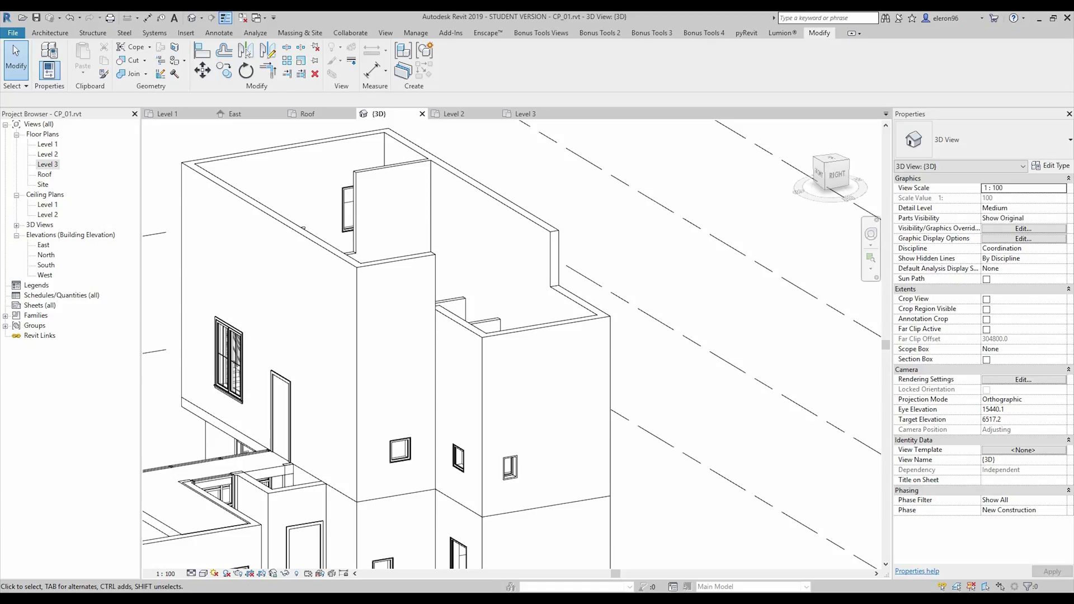
# Step: Start a Roof by Extrusion on the outer face of the lower volume's end wall, with Roof as the reference level
pyautogui.click(54, 33)
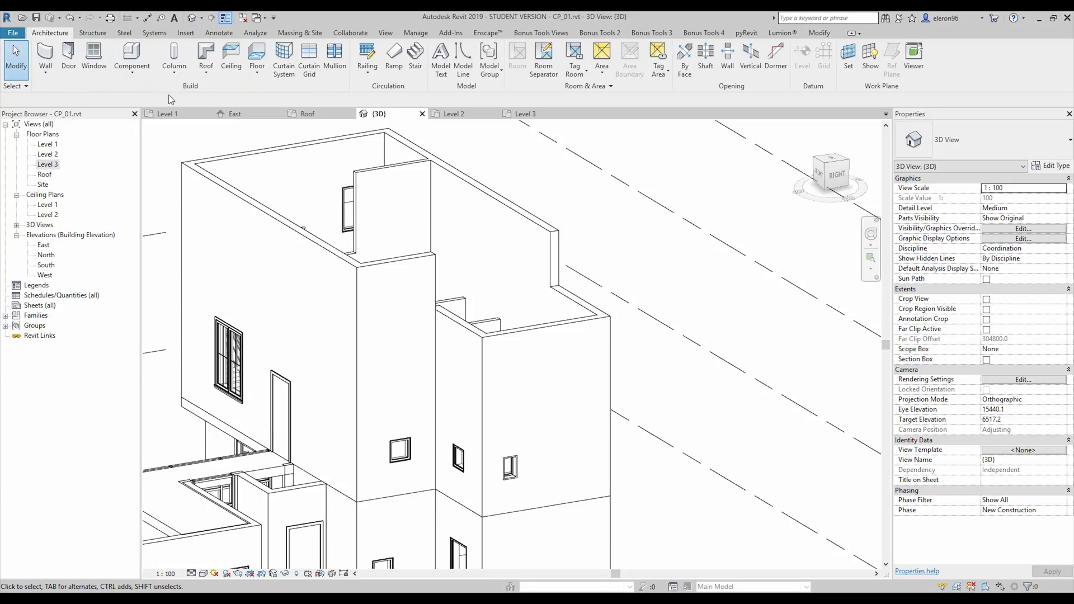
pyautogui.click(206, 73)
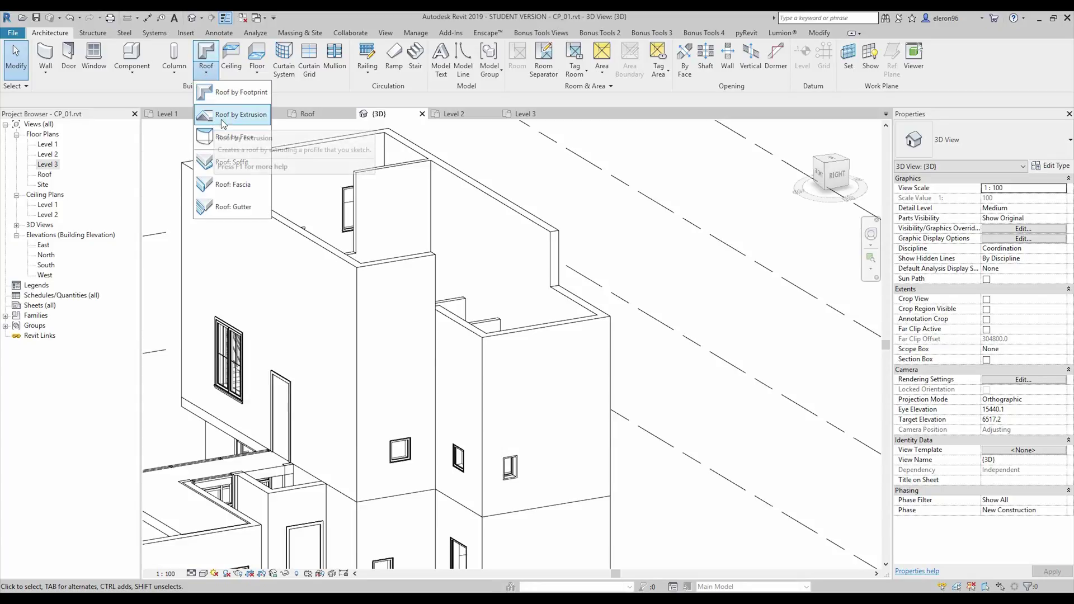
pyautogui.click(253, 115)
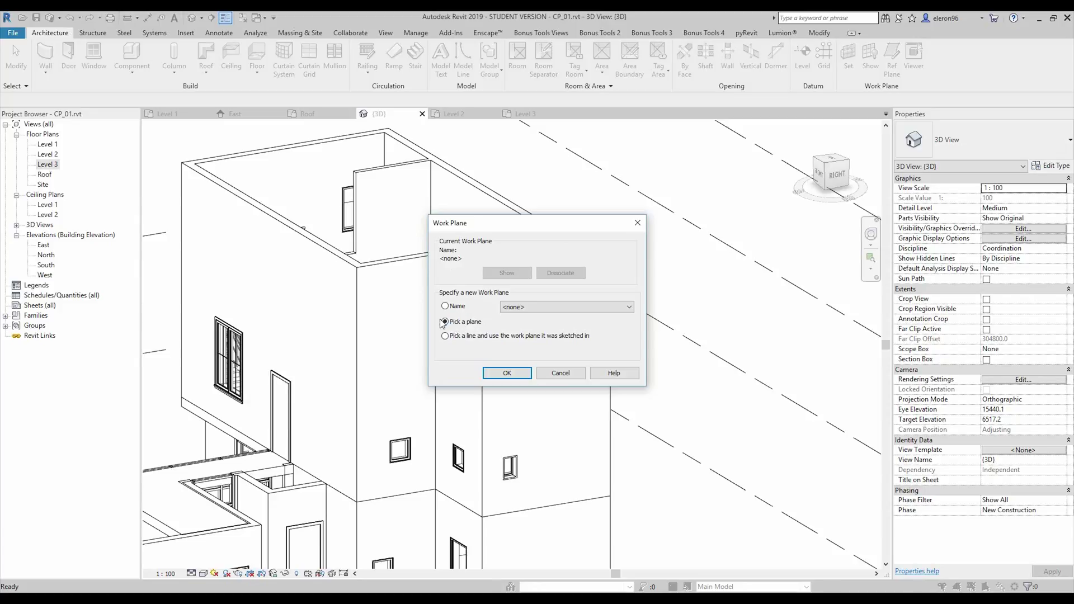
pyautogui.click(498, 374)
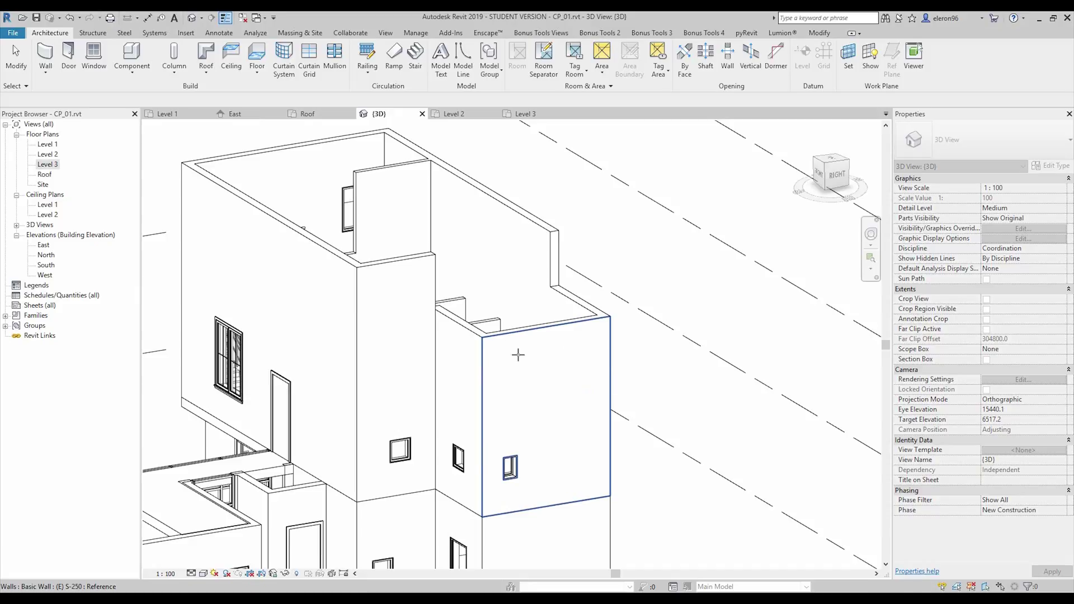
pyautogui.click(579, 363)
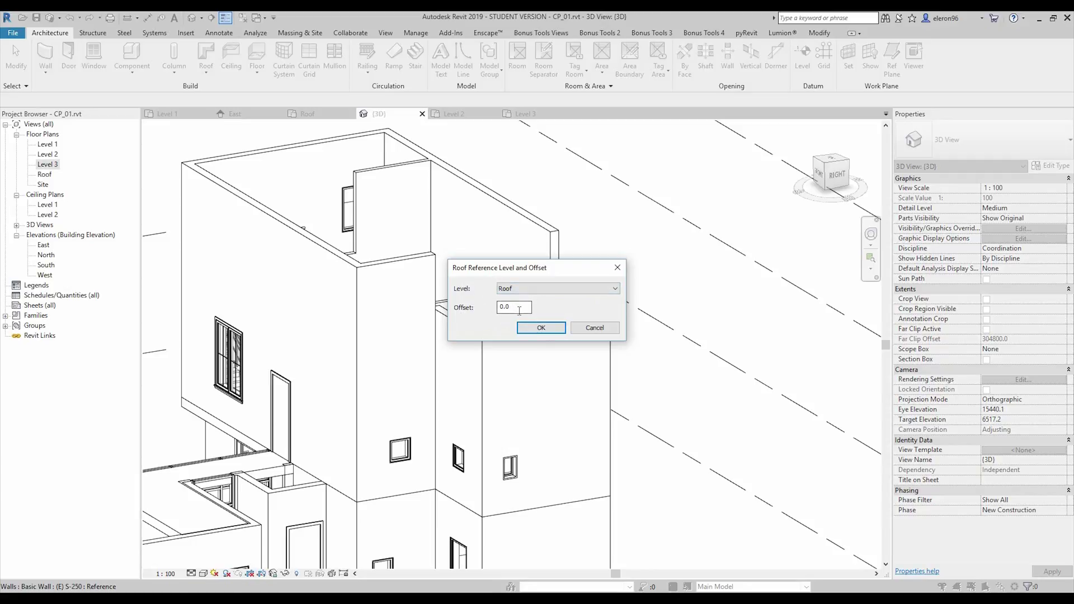
pyautogui.click(535, 291)
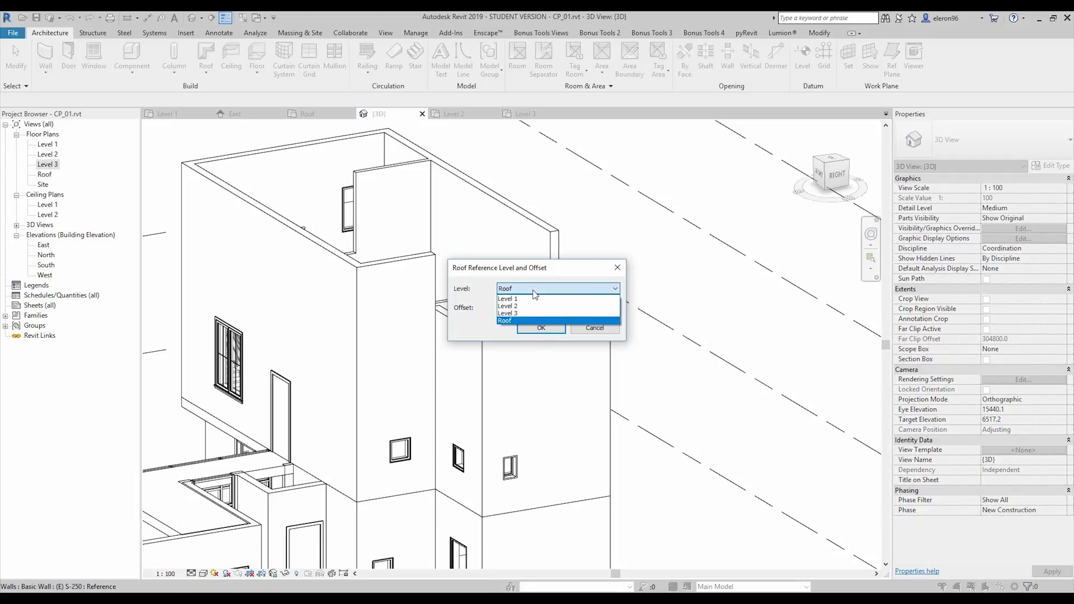
pyautogui.click(565, 320)
pyautogui.click(555, 332)
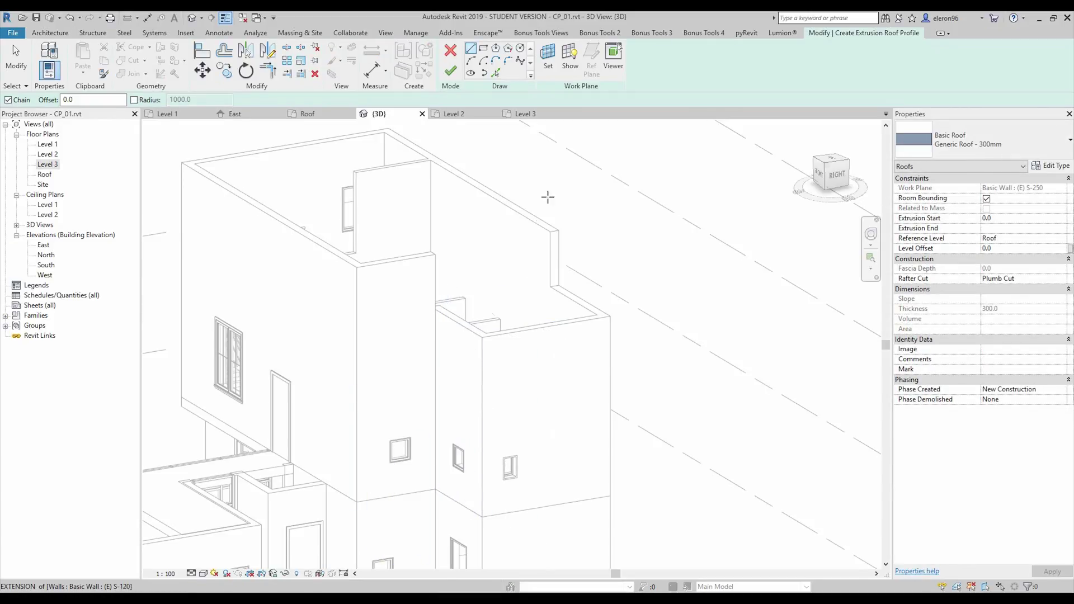
pyautogui.click(490, 346)
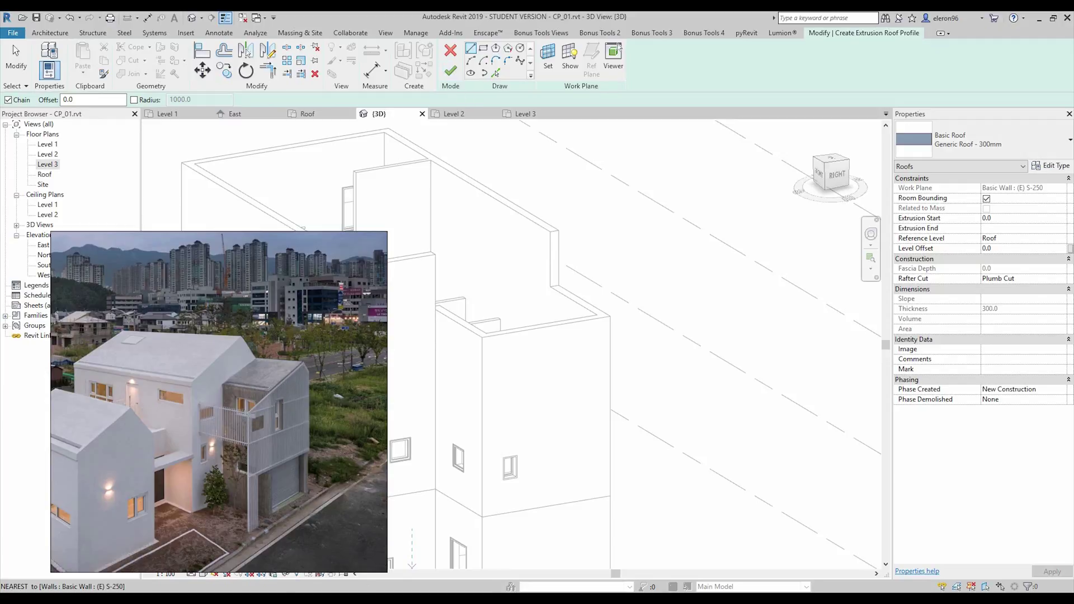
pyautogui.keyDown('shift'); pyautogui.moveTo(522, 367); pyautogui.dragTo(456, 327, button='middle'); pyautogui.keyUp('shift')
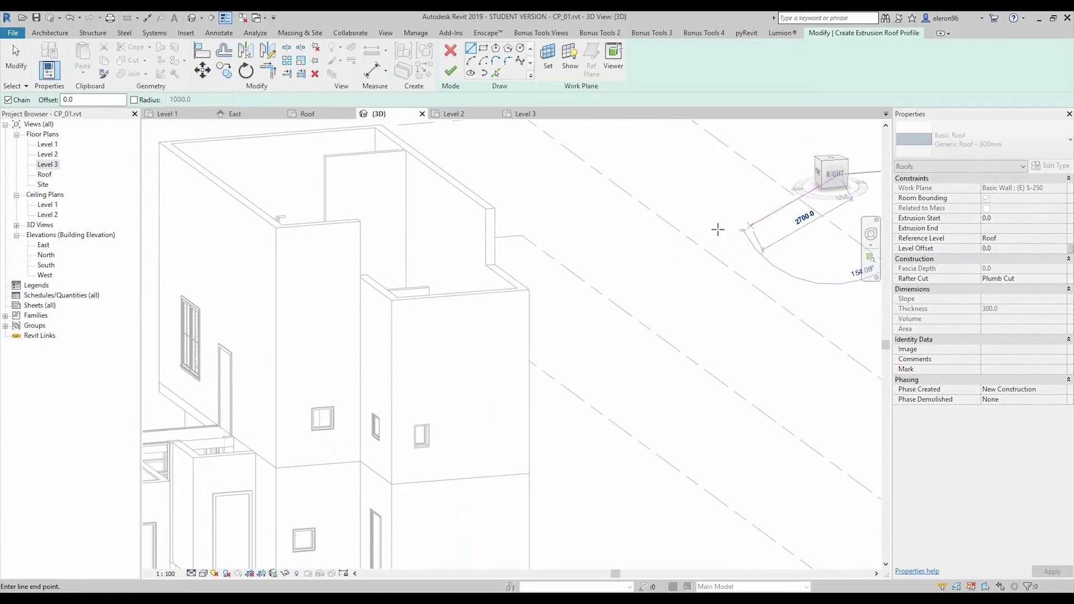
pyautogui.press('Escape')
# Step: In the right-side view, sketch the gable profile with one slope about 3167 mm at 23° and another about 1007 mm at 36°
pyautogui.click(836, 177)
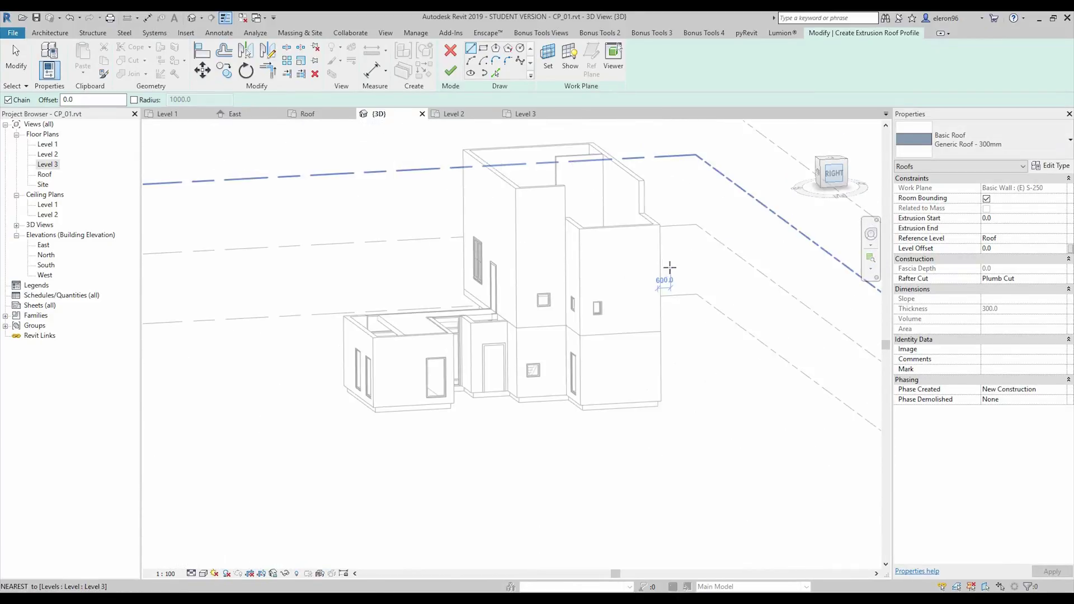
pyautogui.scroll(5, 574, 318)
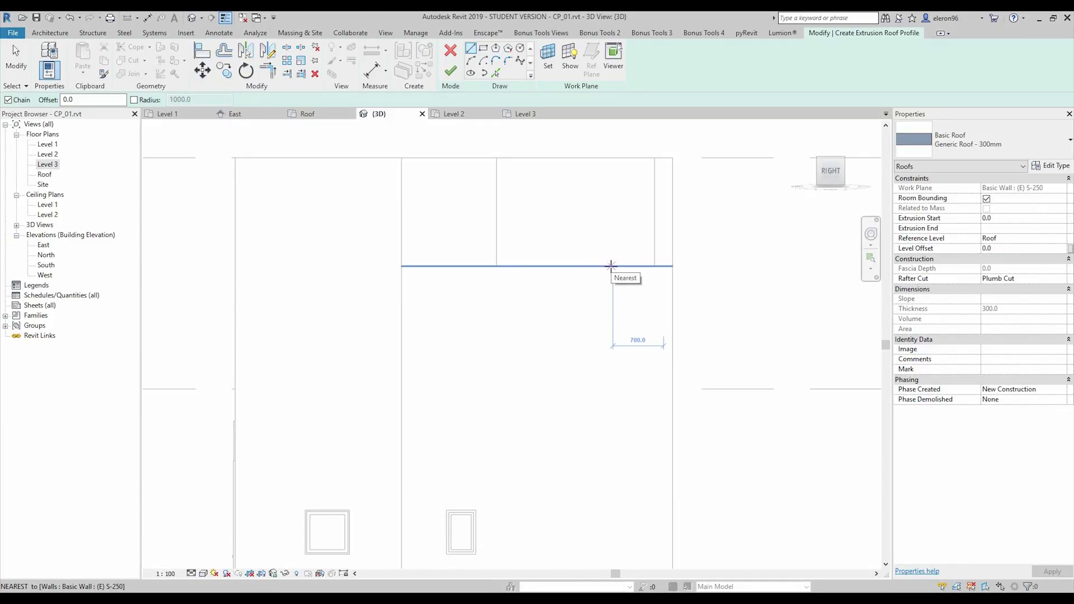
pyautogui.click(613, 266)
pyautogui.click(403, 355)
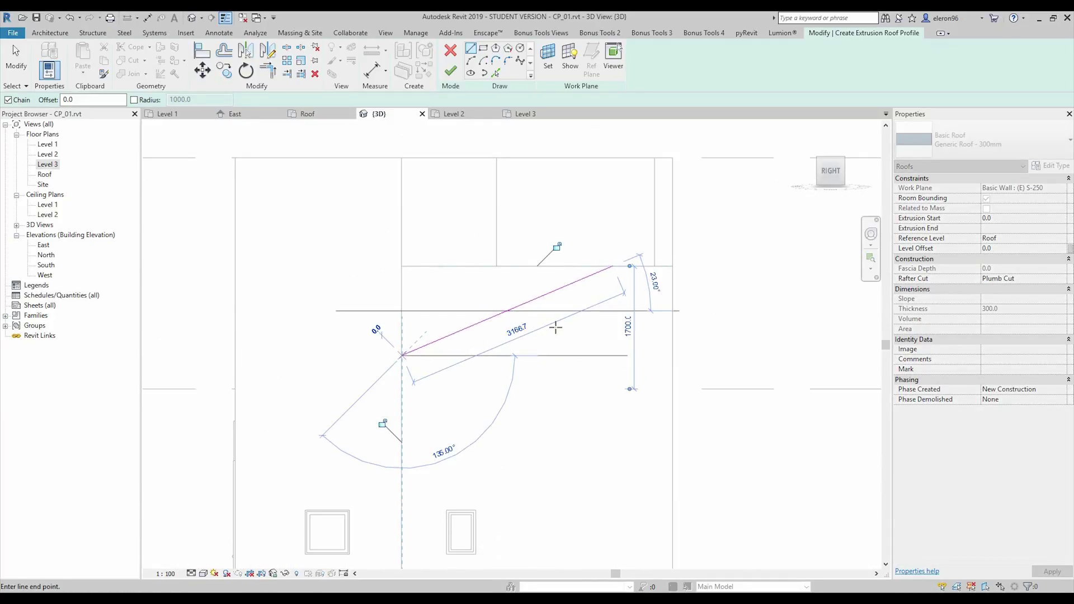
pyautogui.press('Escape')
pyautogui.click(614, 266)
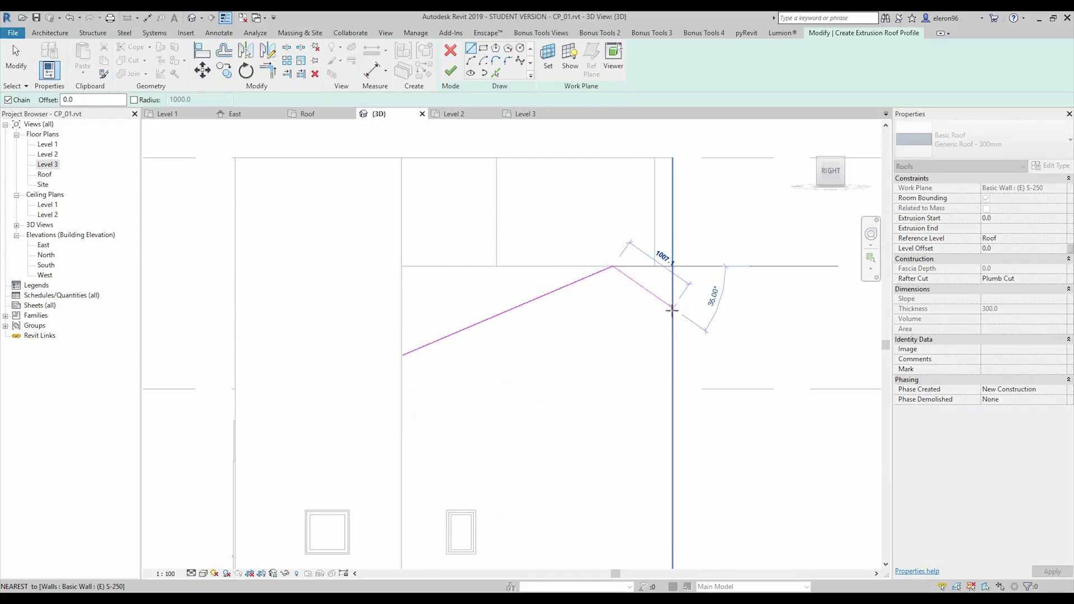
pyautogui.click(673, 309)
pyautogui.press('Escape')
pyautogui.press('Escape')
# Step: Stretch the long slope to about 3300 mm and the short slope slightly past the wall, and finish the extrusion roof
pyautogui.click(404, 358)
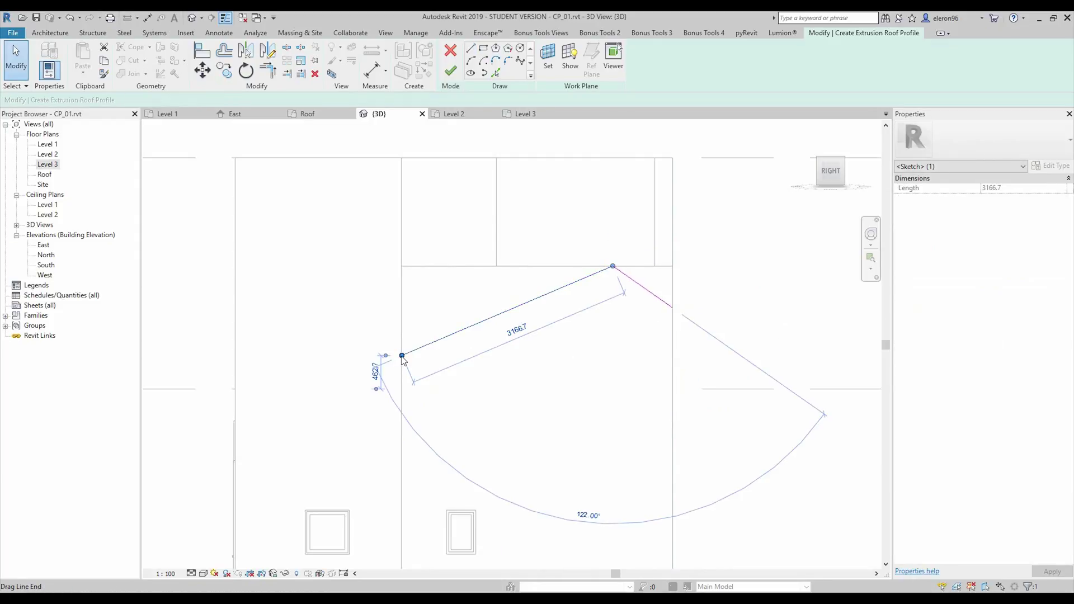
pyautogui.moveTo(402, 356); pyautogui.dragTo(392, 362)
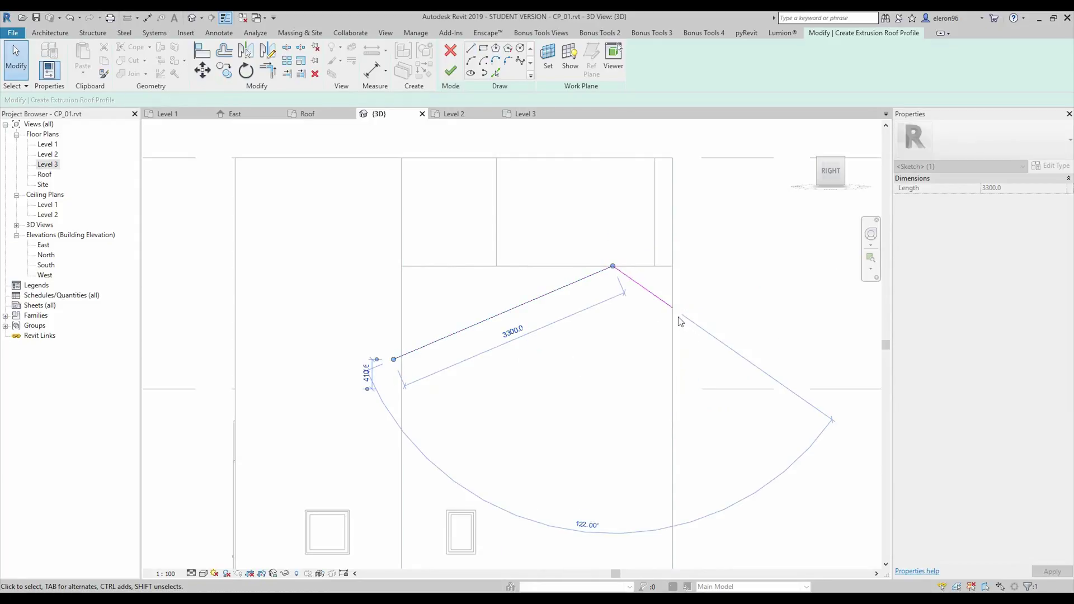
pyautogui.click(673, 310)
pyautogui.moveTo(673, 311); pyautogui.dragTo(684, 316)
pyautogui.click(448, 76)
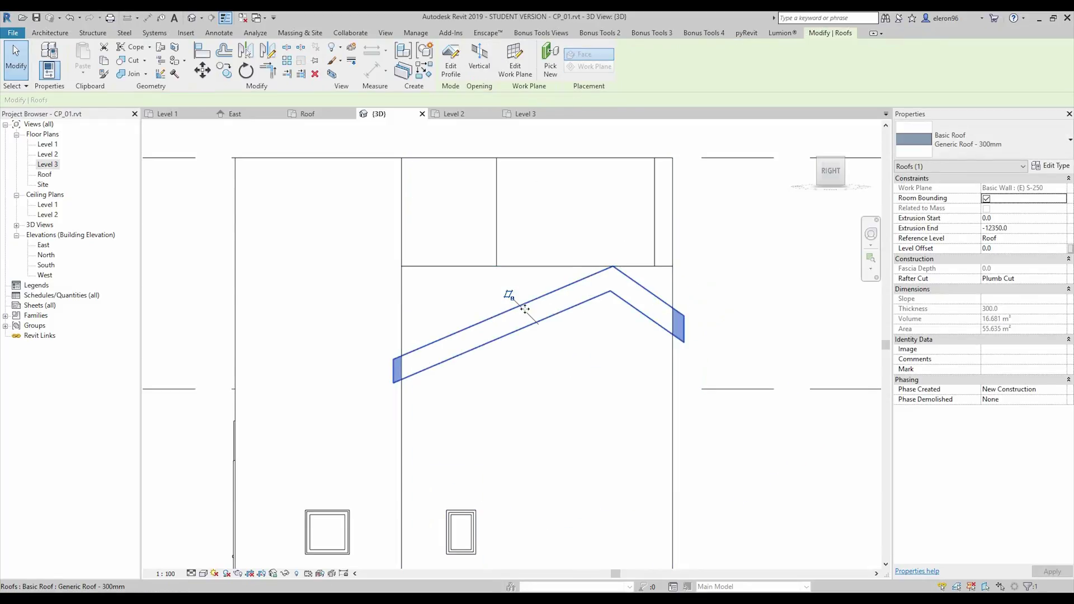
# Step: Shorten the roof by pulling its far end back toward the end wall, to an extrusion end of about -930.8
pyautogui.keyDown('shift'); pyautogui.moveTo(509, 297); pyautogui.dragTo(562, 367, button='middle'); pyautogui.keyUp('shift')
pyautogui.scroll(-1, 563, 367)
pyautogui.keyDown('shift'); pyautogui.moveTo(480, 373); pyautogui.dragTo(535, 400, button='middle'); pyautogui.keyUp('shift')
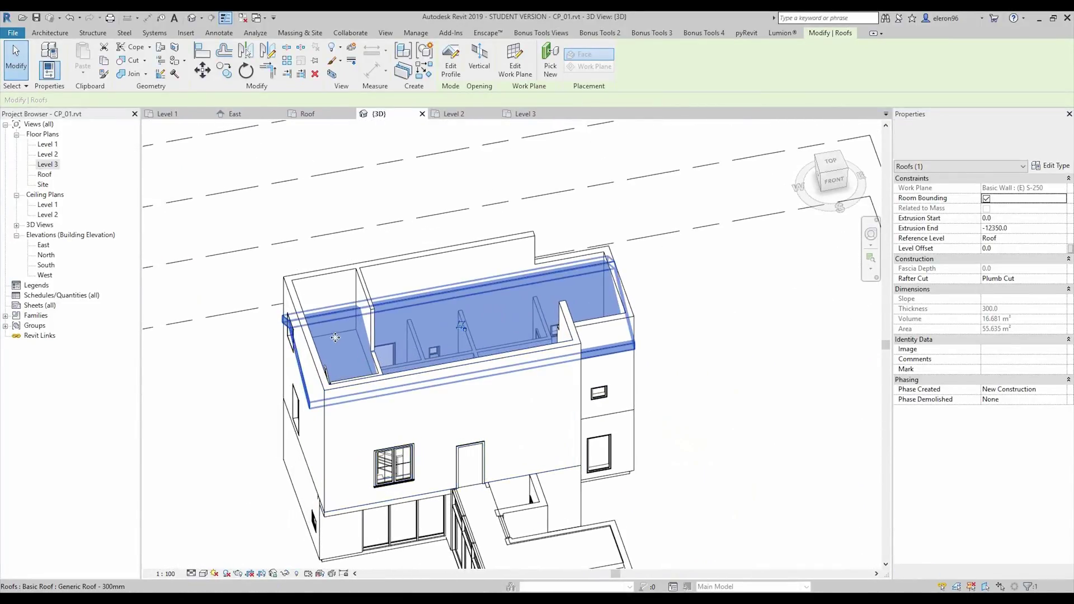
pyautogui.keyDown('shift'); pyautogui.moveTo(338, 325); pyautogui.dragTo(593, 341, button='middle'); pyautogui.keyUp('shift')
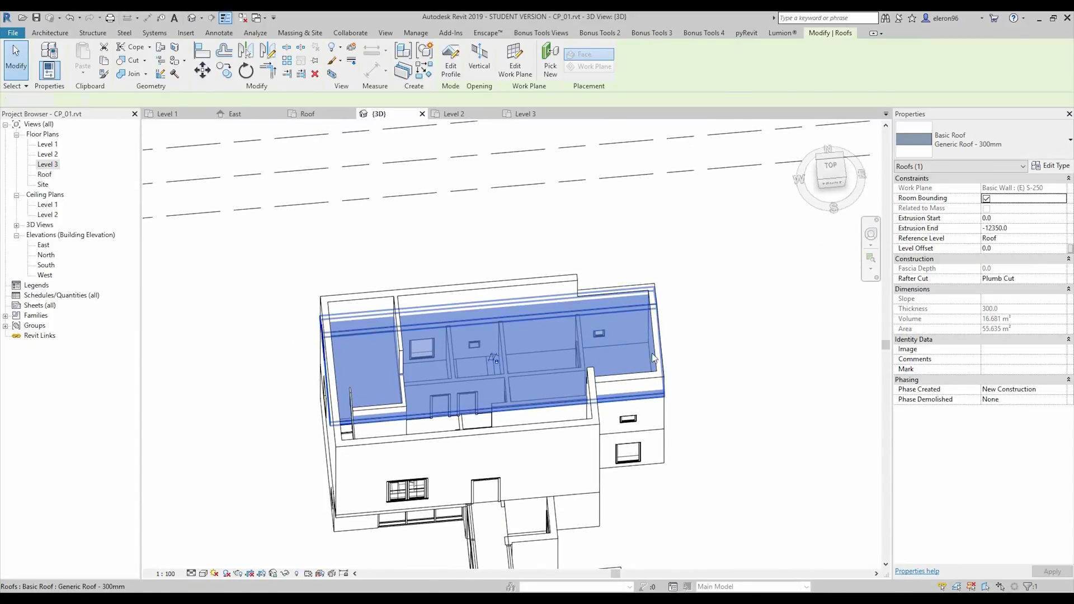
pyautogui.press('Escape')
pyautogui.click(606, 333)
pyautogui.keyDown('shift'); pyautogui.moveTo(606, 334); pyautogui.dragTo(593, 335, button='middle'); pyautogui.keyUp('shift')
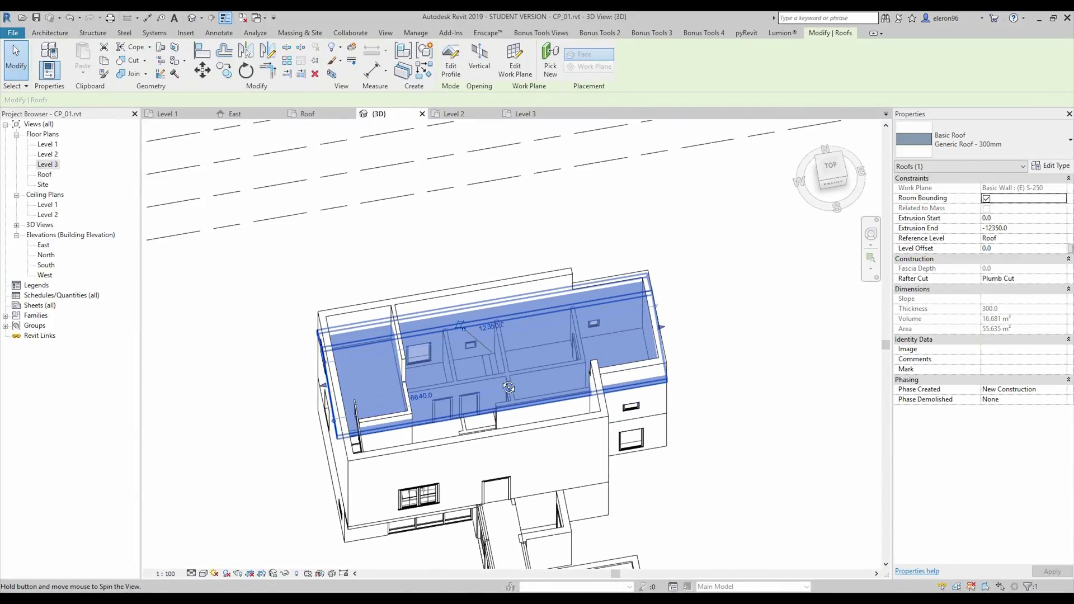
pyautogui.moveTo(325, 386); pyautogui.dragTo(637, 348)
pyautogui.keyDown('shift'); pyautogui.moveTo(637, 348); pyautogui.dragTo(587, 313, button='middle'); pyautogui.keyUp('shift')
pyautogui.scroll(3, 614, 320)
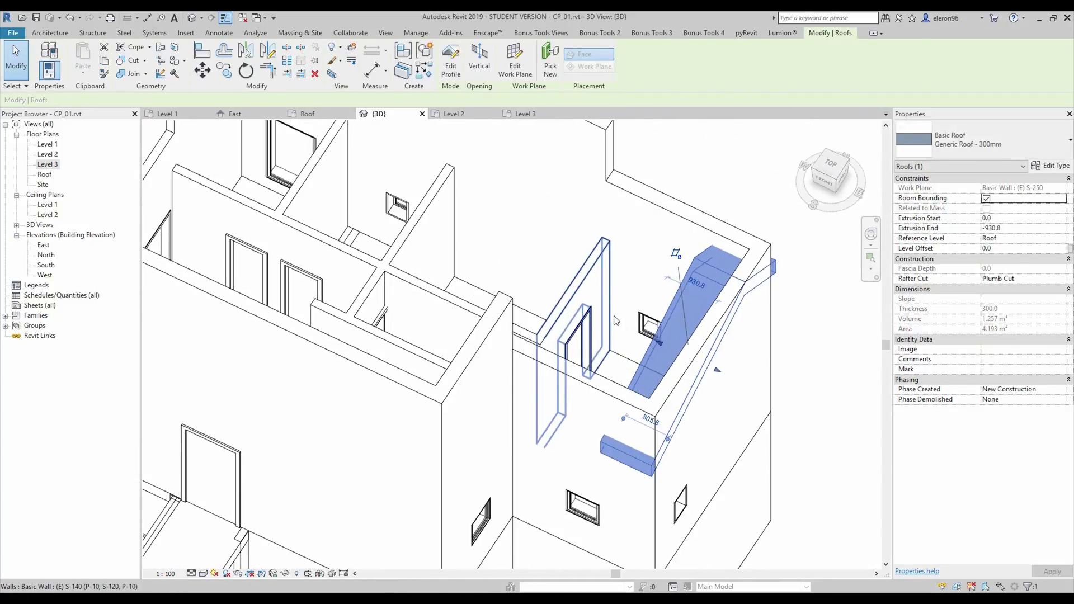
pyautogui.press('Escape')
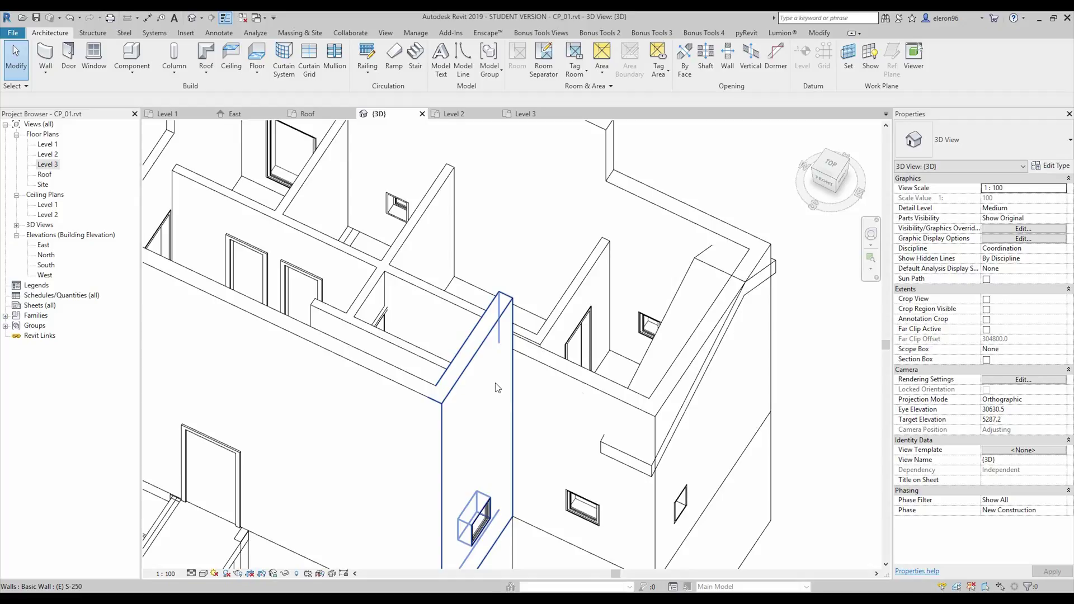
# Step: Align the roof's inner end with the outer face of the taller volume's adjoining wall
pyautogui.press('l')
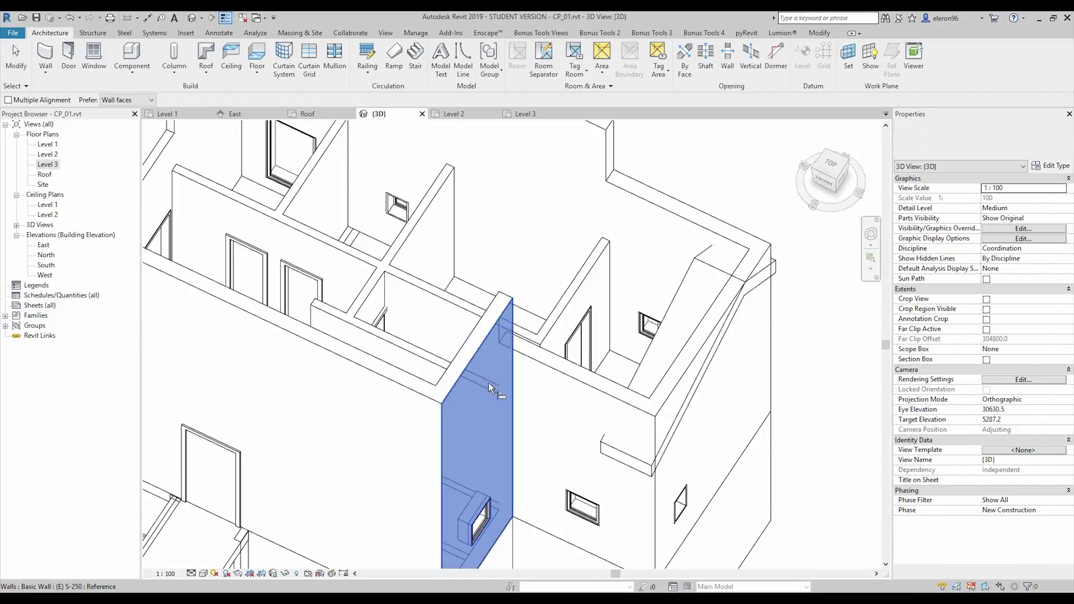
pyautogui.click(488, 383)
pyautogui.keyDown('shift'); pyautogui.moveTo(605, 377); pyautogui.dragTo(585, 296, button='middle'); pyautogui.keyUp('shift')
pyautogui.press('Escape')
pyautogui.press('Escape')
# Step: Attach the tops of the lower volume's 2600 mm side wall and its gable-end wall to the new roof
pyautogui.click(551, 311)
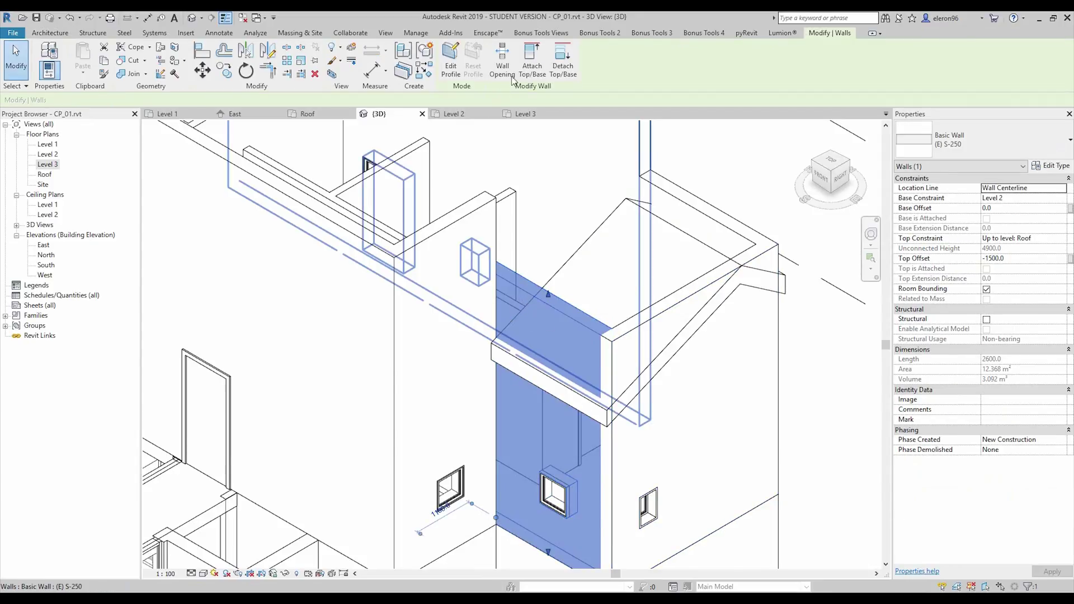
pyautogui.click(533, 66)
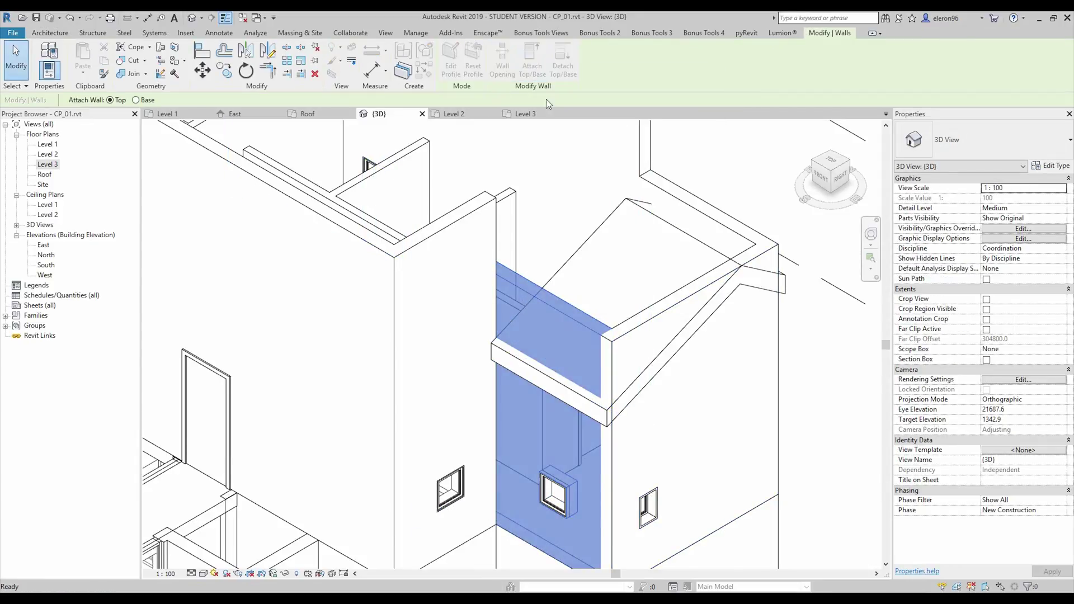
pyautogui.click(602, 242)
pyautogui.keyDown('shift'); pyautogui.moveTo(602, 242); pyautogui.dragTo(597, 352, button='middle'); pyautogui.keyUp('shift')
pyautogui.click(532, 65)
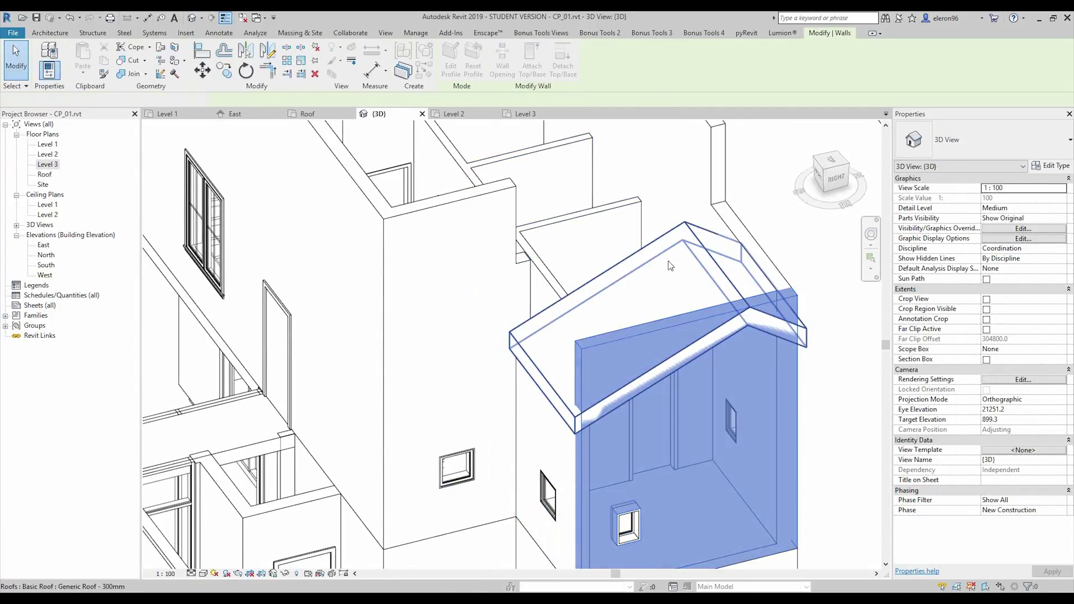
pyautogui.click(671, 266)
pyautogui.keyDown('shift'); pyautogui.moveTo(671, 266); pyautogui.dragTo(579, 286, button='middle'); pyautogui.keyUp('shift')
pyautogui.press('Escape')
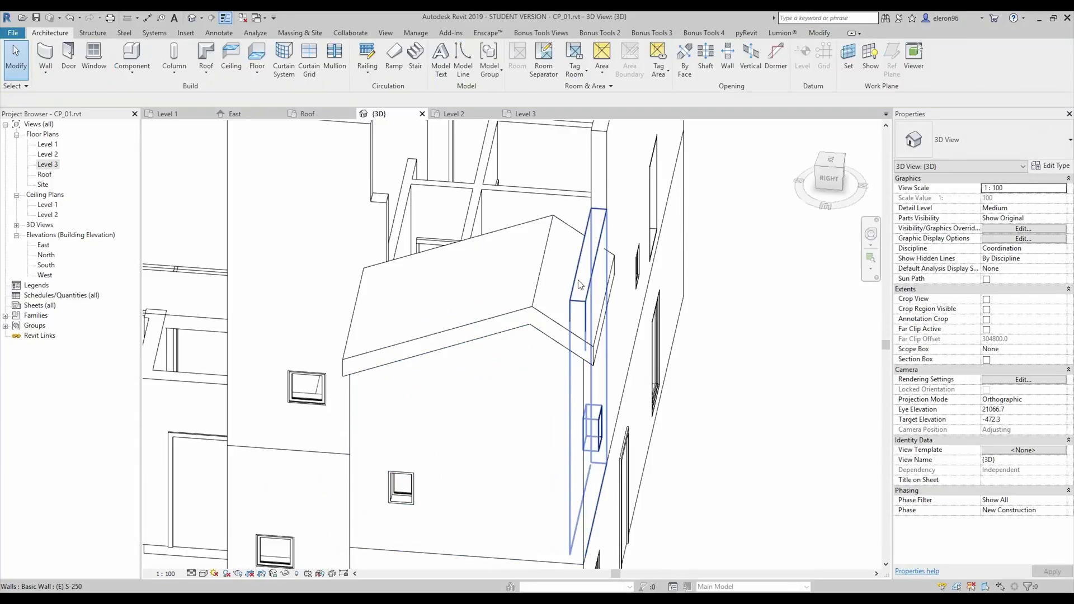
# Step: Attach the top of the opposite 2745 mm side wall to the gable roof
pyautogui.click(579, 285)
pyautogui.click(533, 66)
pyautogui.click(556, 259)
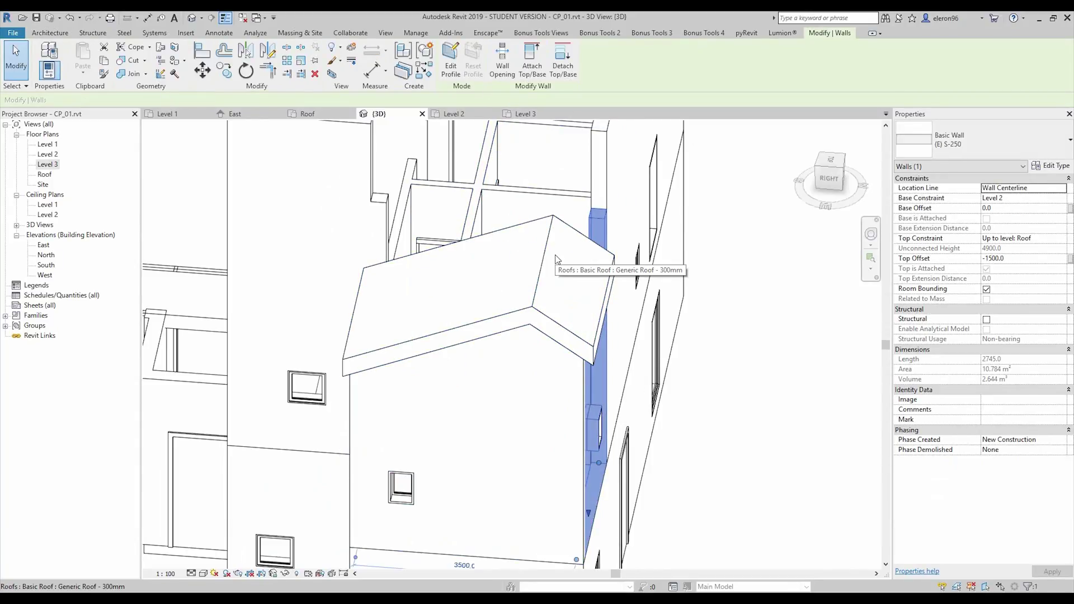
pyautogui.press('Escape')
# Step: Edit the profile of the taller wall beside the new roof, trimming a line along the inner wall's top to the vertical edge
pyautogui.keyDown('shift'); pyautogui.moveTo(556, 259); pyautogui.dragTo(624, 332, button='middle'); pyautogui.keyUp('shift')
pyautogui.doubleClick(657, 291)
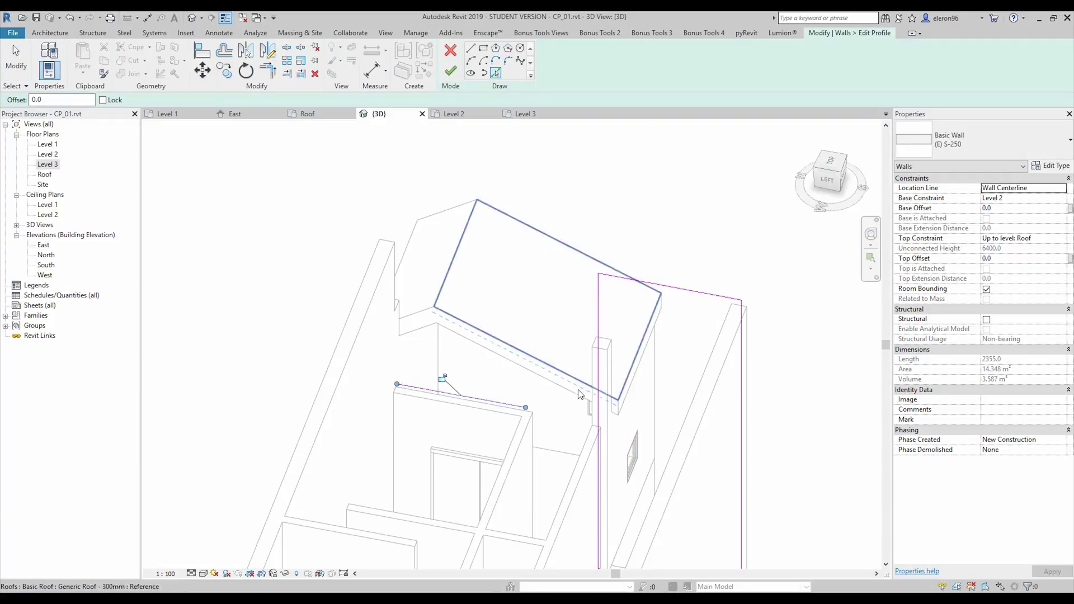
pyautogui.press('Escape')
pyautogui.press('Escape')
pyautogui.press('t')
pyautogui.press('r')
pyautogui.click(598, 459)
pyautogui.click(512, 405)
# Step: Add the adjoining wall's vertical edge and the outline of the wall with the door opening to the profile sketch
pyautogui.click(495, 73)
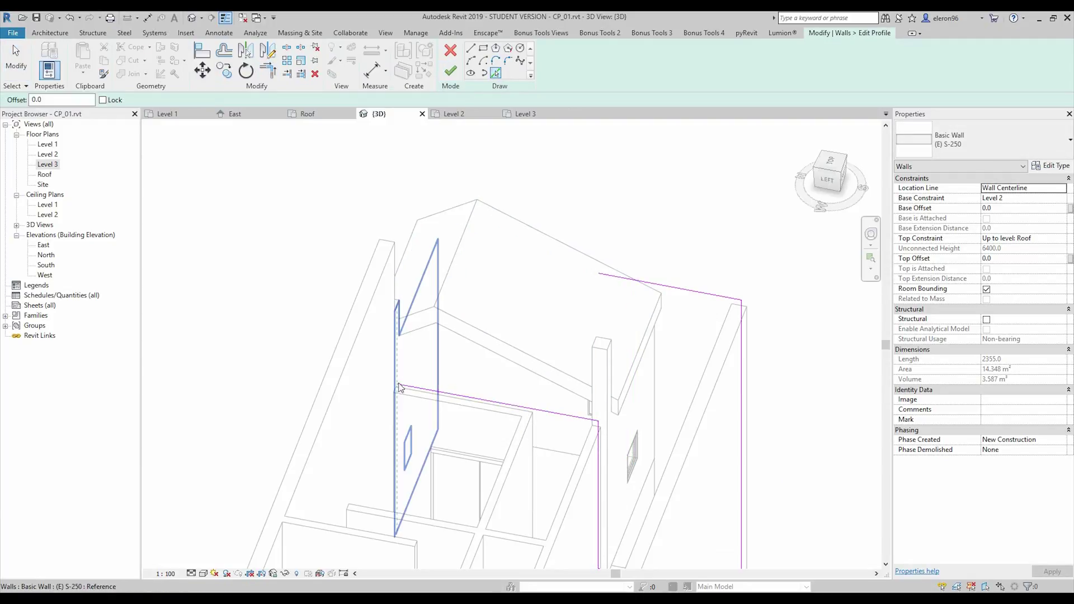
pyautogui.click(400, 390)
pyautogui.press('Tab')
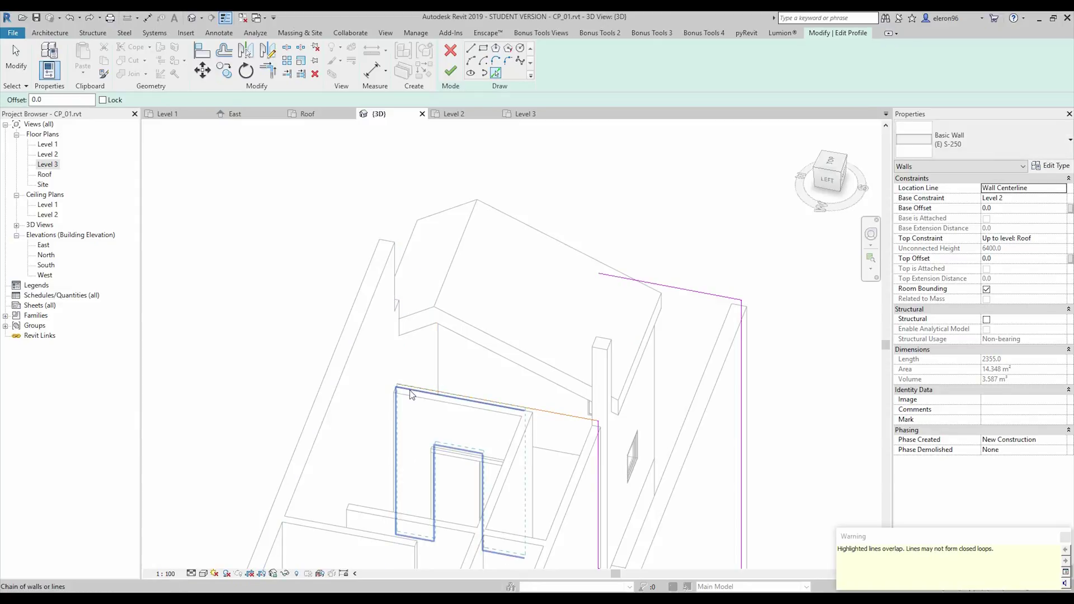
pyautogui.press('Tab')
pyautogui.click(411, 391)
# Step: Trim the profile's upper line and the horizontal line to the new vertical edge, and try to finish the profile
pyautogui.press('t')
pyautogui.press('r')
pyautogui.click(622, 278)
pyautogui.click(398, 424)
pyautogui.click(397, 364)
pyautogui.click(426, 389)
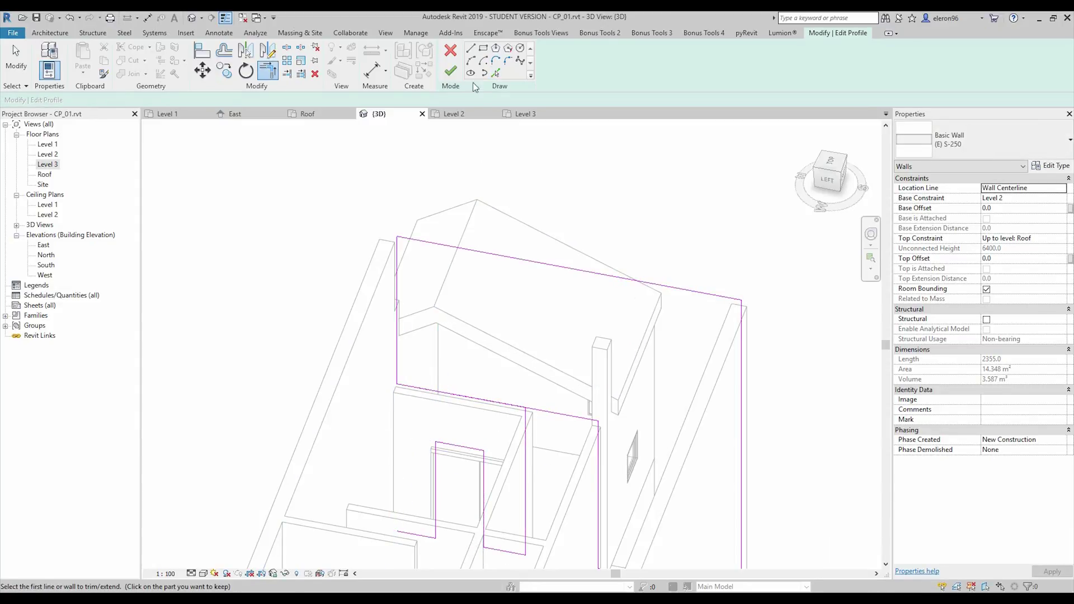
pyautogui.click(451, 71)
pyautogui.click(1012, 578)
pyautogui.press('t')
pyautogui.press('r')
pyautogui.moveTo(547, 436)
pyautogui.keyDown('shift'); pyautogui.mouseDown(button='middle')
pyautogui.moveTo(595, 345)
pyautogui.moveTo(503, 408)
pyautogui.moveTo(582, 461)
pyautogui.moveTo(509, 456)
pyautogui.moveTo(532, 467)
pyautogui.moveTo(502, 400)
pyautogui.moveTo(513, 403)
pyautogui.mouseUp(button='middle'); pyautogui.keyUp('shift')
pyautogui.press('Escape')
pyautogui.click(510, 430)
pyautogui.press('t')
pyautogui.press('r')
pyautogui.click(513, 403)
pyautogui.press('Escape')
pyautogui.press('Escape')
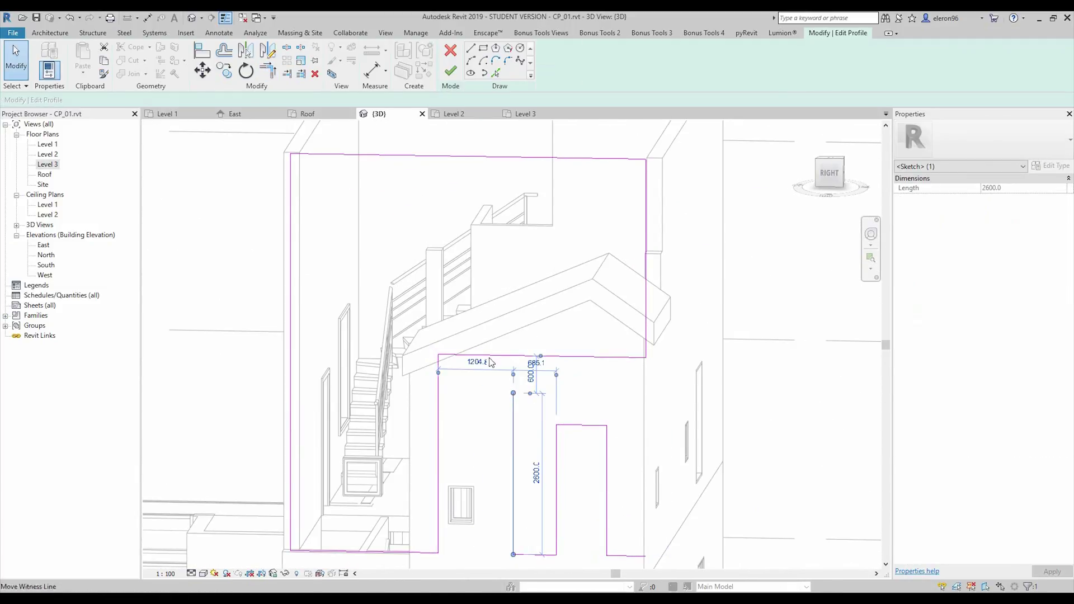
# Step: Trim the 2600 mm vertical line beside the door opening to the horizontal line above it, and finish the wall profile
pyautogui.press('t')
pyautogui.press('r')
pyautogui.click(512, 400)
pyautogui.click(501, 356)
pyautogui.press('Escape')
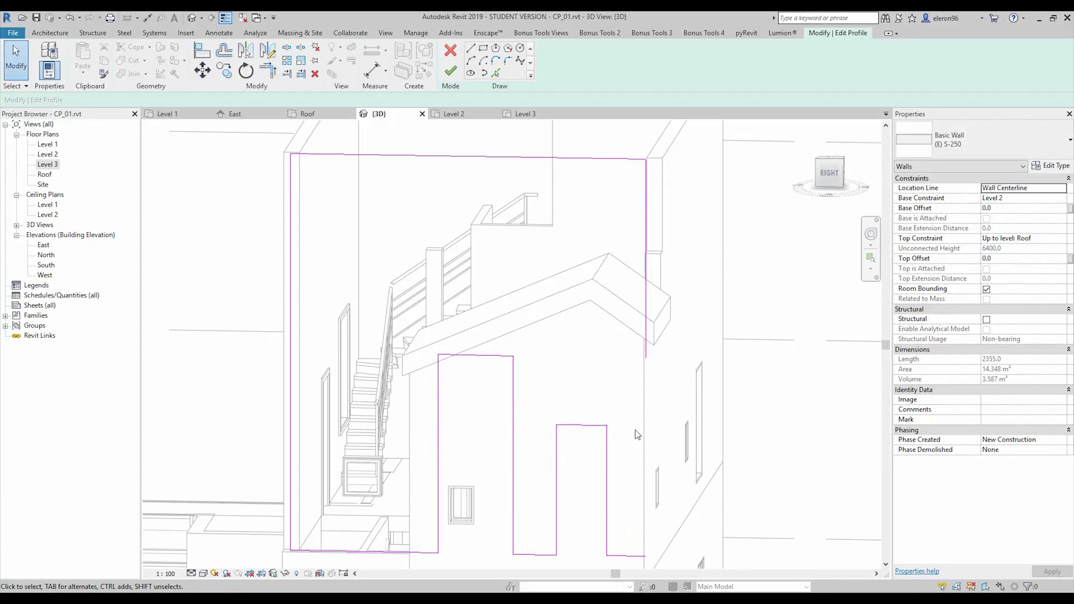
pyautogui.click(451, 71)
pyautogui.press('Escape')
pyautogui.scroll(-3, 621, 372)
pyautogui.moveTo(619, 375)
pyautogui.keyDown('shift'); pyautogui.mouseDown(button='middle')
pyautogui.moveTo(592, 393)
pyautogui.moveTo(467, 413)
pyautogui.moveTo(381, 448)
pyautogui.mouseUp(button='middle'); pyautogui.keyUp('shift')
pyautogui.scroll(4, 610, 334)
pyautogui.click(573, 412)
pyautogui.keyDown('shift'); pyautogui.moveTo(573, 412); pyautogui.dragTo(552, 328, button='middle'); pyautogui.keyUp('shift')
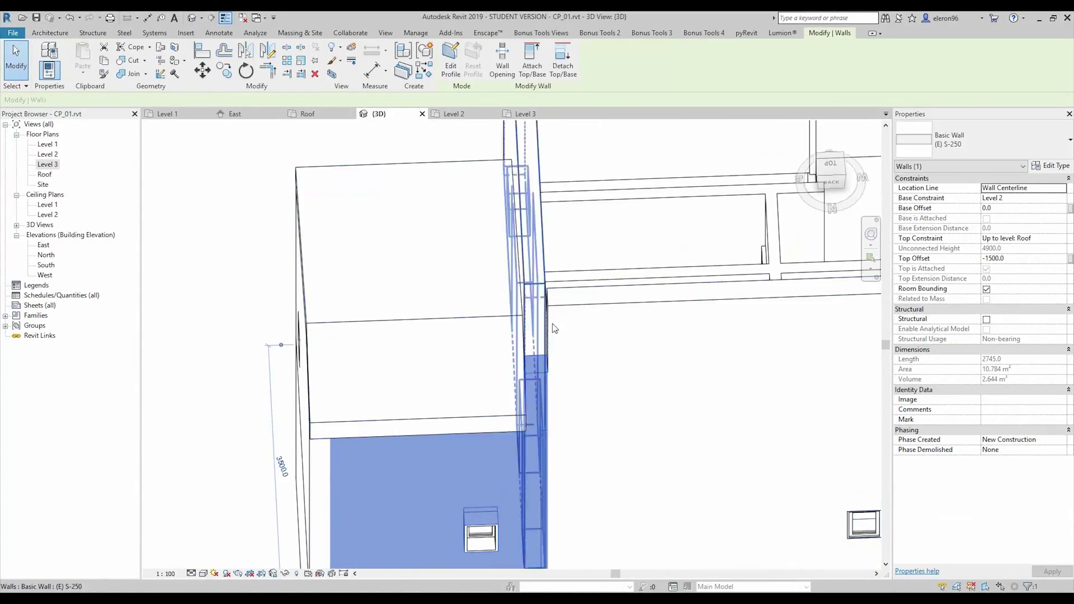
pyautogui.press('t')
pyautogui.press('r')
pyautogui.scroll(-2, 618, 295)
pyautogui.keyDown('shift'); pyautogui.moveTo(619, 298); pyautogui.dragTo(677, 311, button='middle'); pyautogui.keyUp('shift')
pyautogui.press('Escape')
# Step: Pull the end of the lower volume's side wall back from the long wall, shortening it to 2400 mm
pyautogui.click(431, 375)
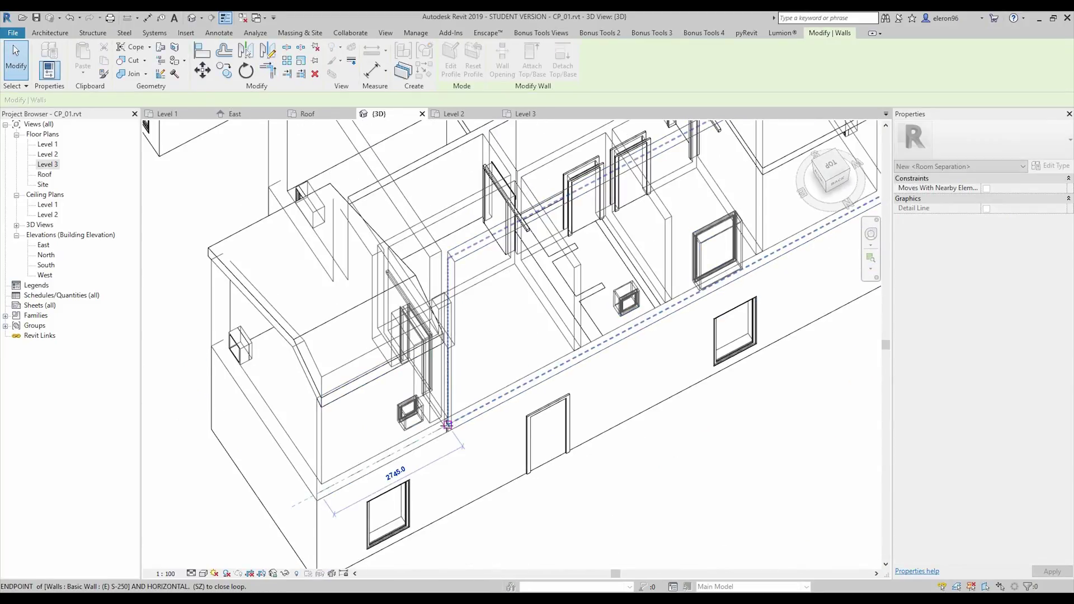
pyautogui.keyDown('shift'); pyautogui.moveTo(510, 342); pyautogui.dragTo(480, 386, button='middle'); pyautogui.keyUp('shift')
pyautogui.moveTo(452, 453); pyautogui.dragTo(441, 455)
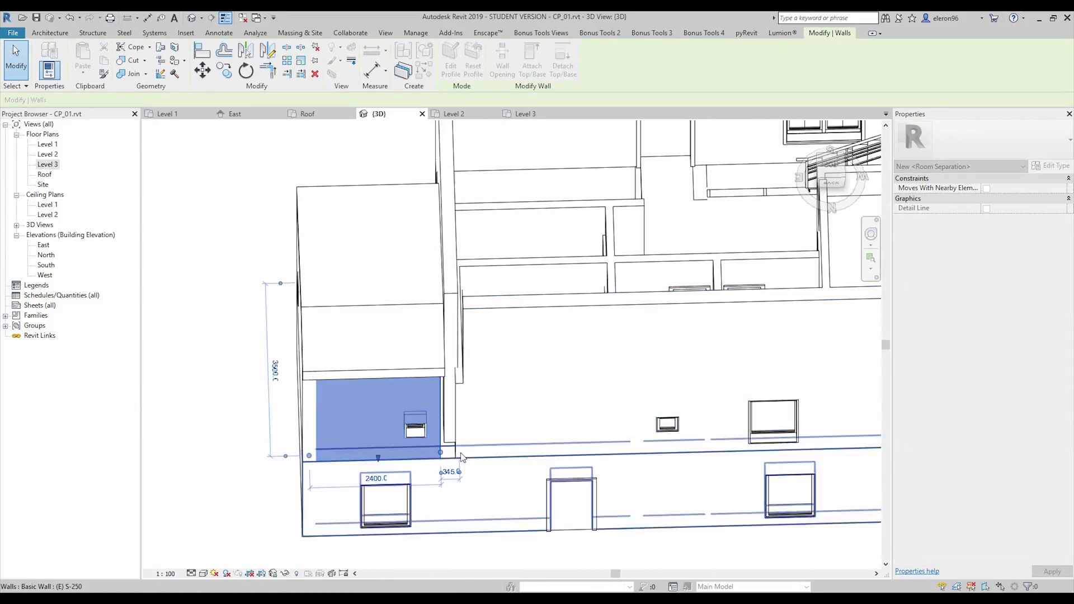
pyautogui.press('Escape')
pyautogui.keyDown('shift'); pyautogui.moveTo(448, 456); pyautogui.dragTo(421, 457, button='middle'); pyautogui.keyUp('shift')
pyautogui.scroll(2, 422, 457)
pyautogui.scroll(2, 427, 439)
pyautogui.press('a')
pyautogui.press('l')
pyautogui.keyDown('shift'); pyautogui.moveTo(473, 434); pyautogui.dragTo(609, 521, button='middle'); pyautogui.keyUp('shift')
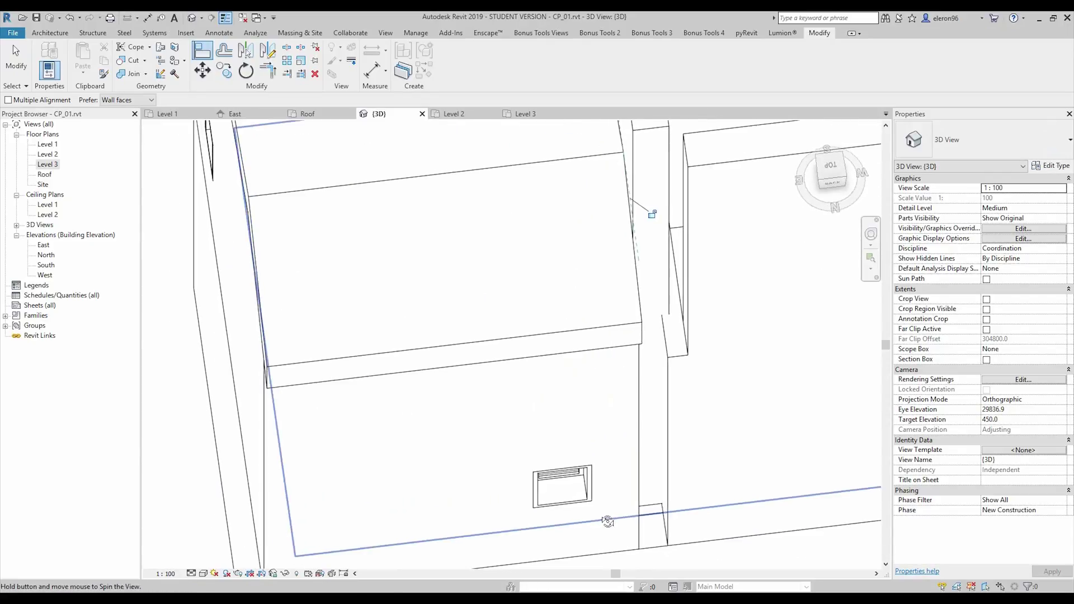
pyautogui.scroll(-3, 702, 363)
pyautogui.keyDown('shift'); pyautogui.moveTo(698, 391); pyautogui.dragTo(528, 319, button='middle'); pyautogui.keyUp('shift')
pyautogui.scroll(2, 528, 314)
pyautogui.press('Escape')
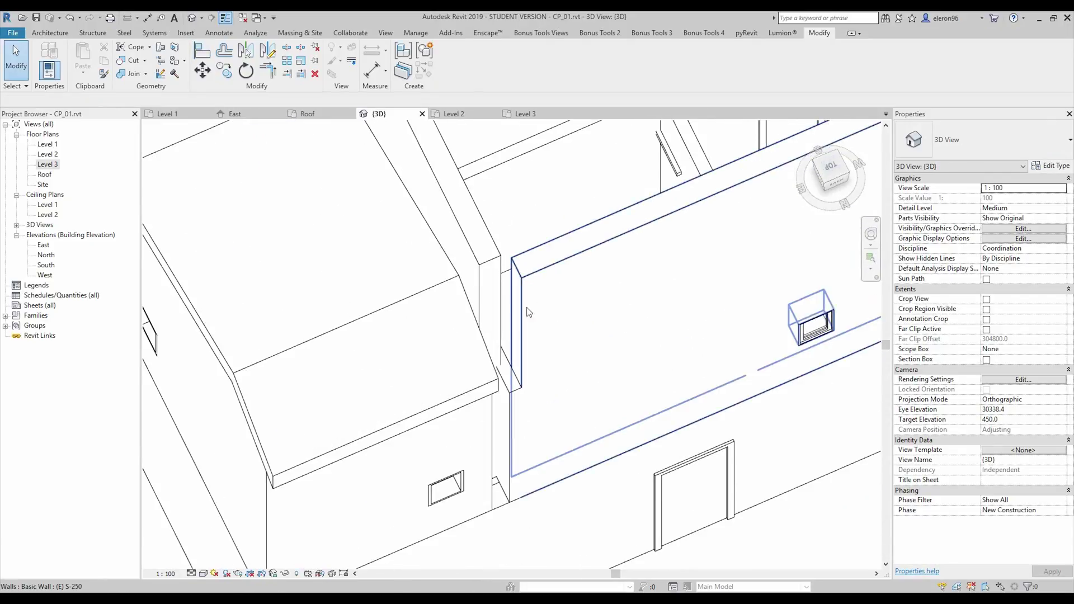
# Step: Extend the end of the long side wall to the shortened side wall beneath the gable roof
pyautogui.click(528, 314)
pyautogui.moveTo(510, 490); pyautogui.dragTo(492, 504)
pyautogui.keyDown('shift'); pyautogui.moveTo(492, 504); pyautogui.dragTo(627, 493, button='middle'); pyautogui.keyUp('shift')
pyautogui.press('Escape')
# Step: Reset the profile of the 5800 mm wall behind the gable roof
pyautogui.doubleClick(583, 312)
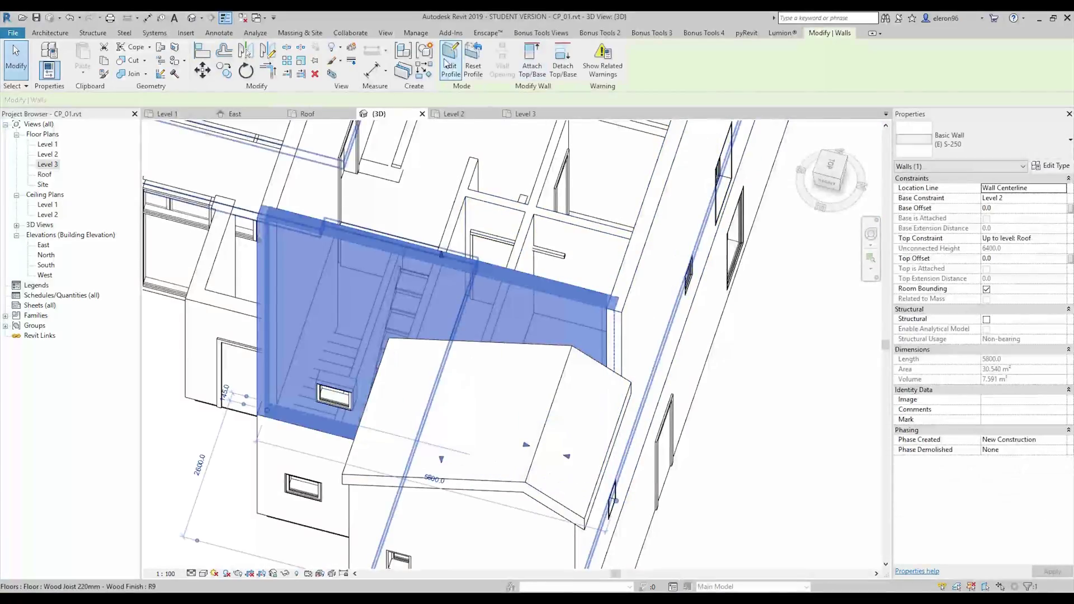
pyautogui.press('a')
pyautogui.press('l')
pyautogui.click(451, 72)
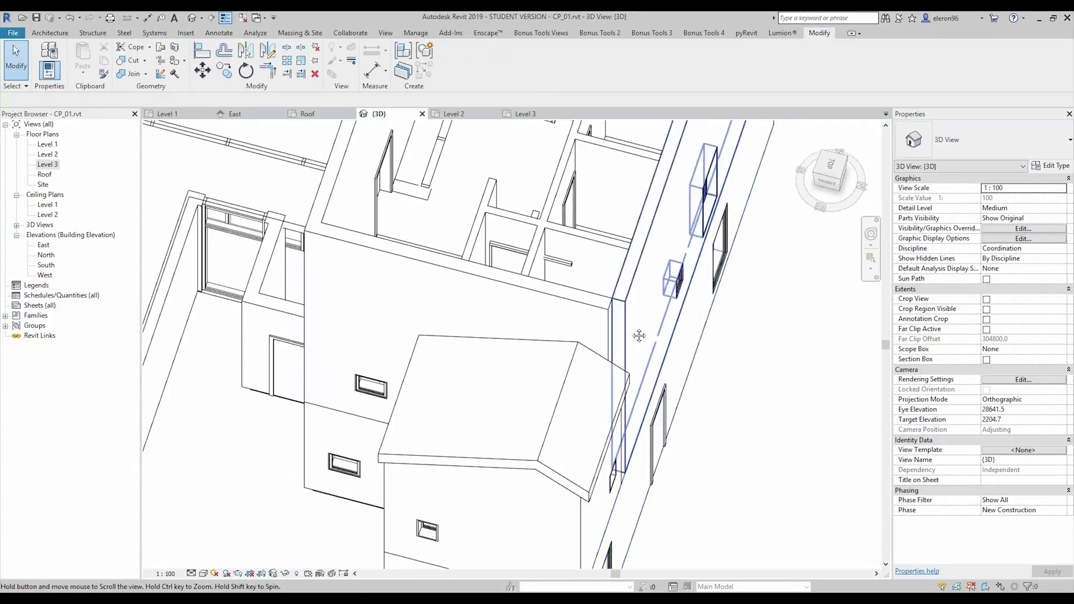
# Step: Trim the 5800 mm wall and the long side wall to a shared corner
pyautogui.moveTo(638, 336); pyautogui.dragTo(532, 307, button='middle')
pyautogui.press('t')
pyautogui.press('r')
pyautogui.click(495, 280)
pyautogui.press('Escape')
pyautogui.click(495, 280)
pyautogui.press('Escape')
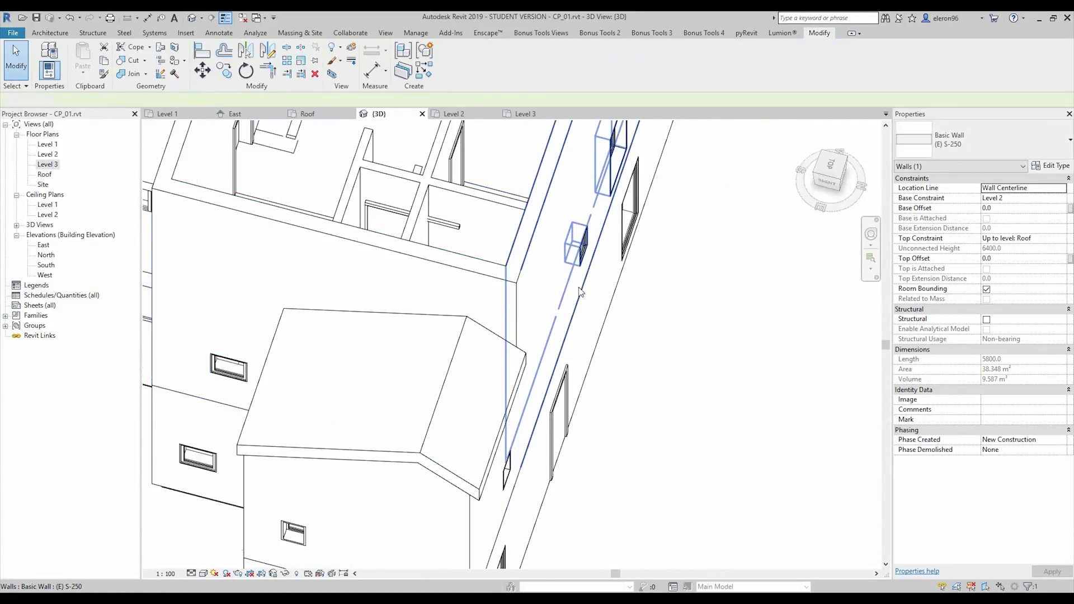
# Step: Edit the profile of the 5800 mm wall, picking the inner walls' vertical edges and the low wall's top edge as sketch lines
pyautogui.scroll(-3, 587, 311)
pyautogui.moveTo(551, 336)
pyautogui.keyDown('shift'); pyautogui.mouseDown(button='middle')
pyautogui.moveTo(643, 309)
pyautogui.moveTo(649, 239)
pyautogui.moveTo(724, 276)
pyautogui.moveTo(384, 313)
pyautogui.moveTo(610, 314)
pyautogui.moveTo(557, 309)
pyautogui.moveTo(563, 361)
pyautogui.moveTo(564, 349)
pyautogui.mouseUp(button='middle'); pyautogui.keyUp('shift')
pyautogui.scroll(3, 558, 310)
pyautogui.click(554, 321)
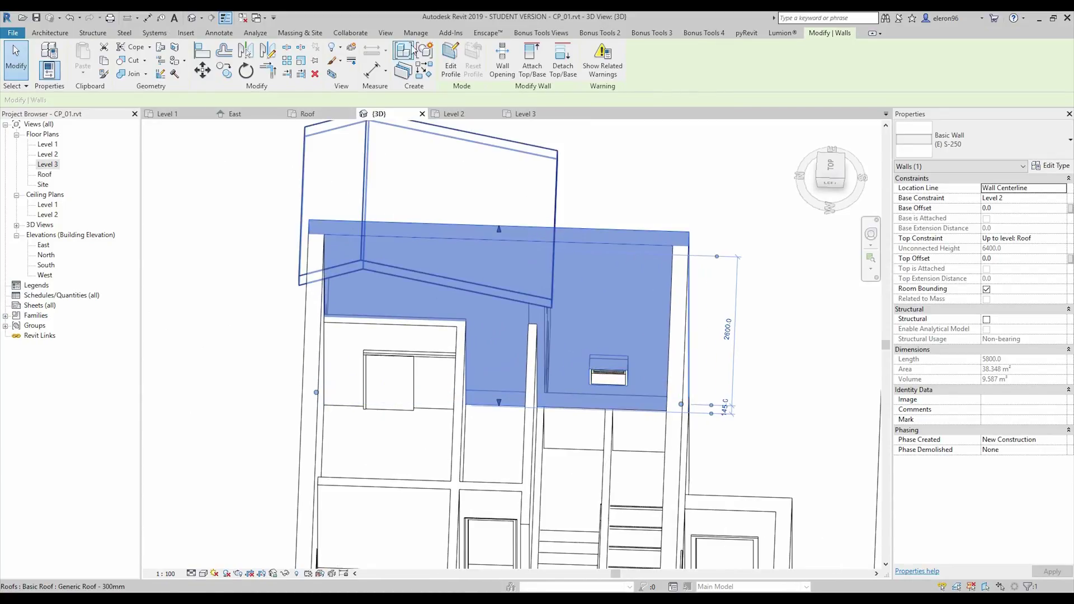
pyautogui.click(451, 58)
pyautogui.moveTo(531, 318)
pyautogui.keyDown('shift'); pyautogui.mouseDown(button='middle')
pyautogui.moveTo(504, 307)
pyautogui.moveTo(513, 295)
pyautogui.mouseUp(button='middle'); pyautogui.keyUp('shift')
pyautogui.scroll(2, 495, 211)
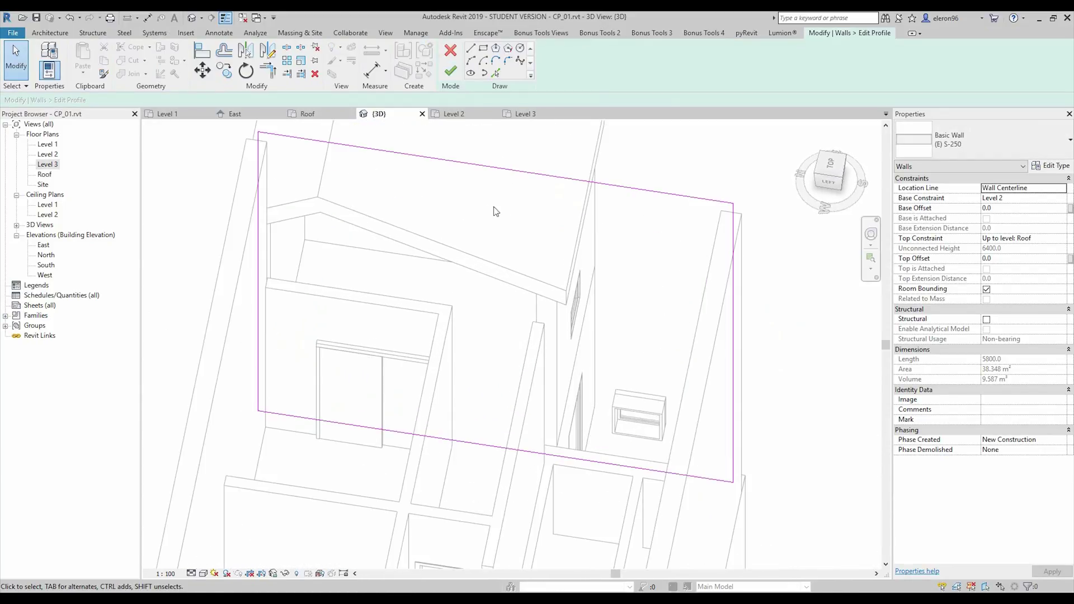
pyautogui.click(501, 73)
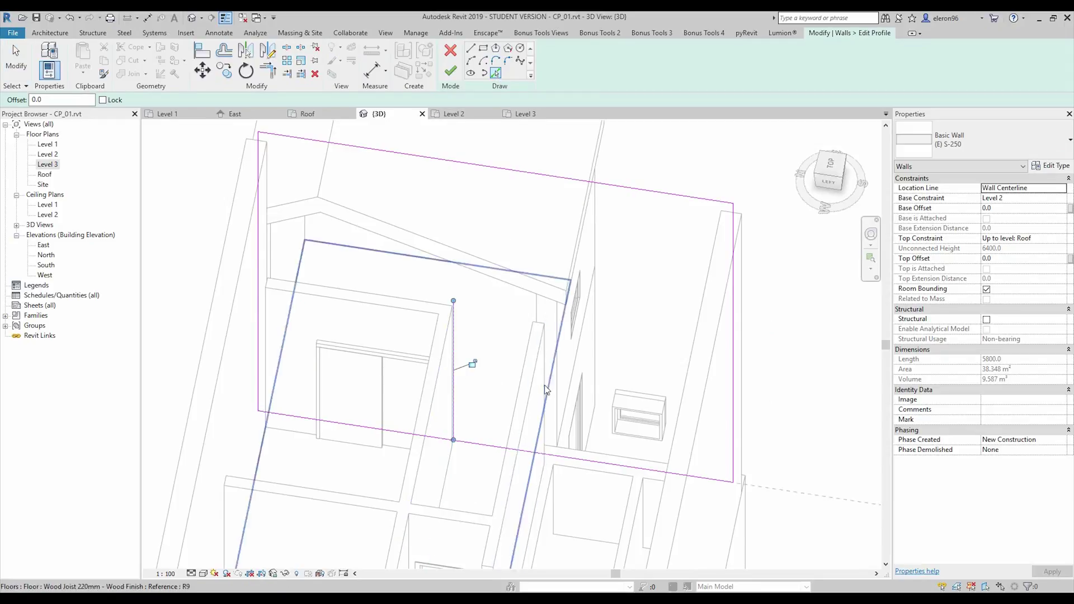
pyautogui.click(430, 305)
# Step: Trim the picked horizontal line to both vertical lines to form the top of the opening outline
pyautogui.press('t')
pyautogui.press('r')
pyautogui.click(535, 341)
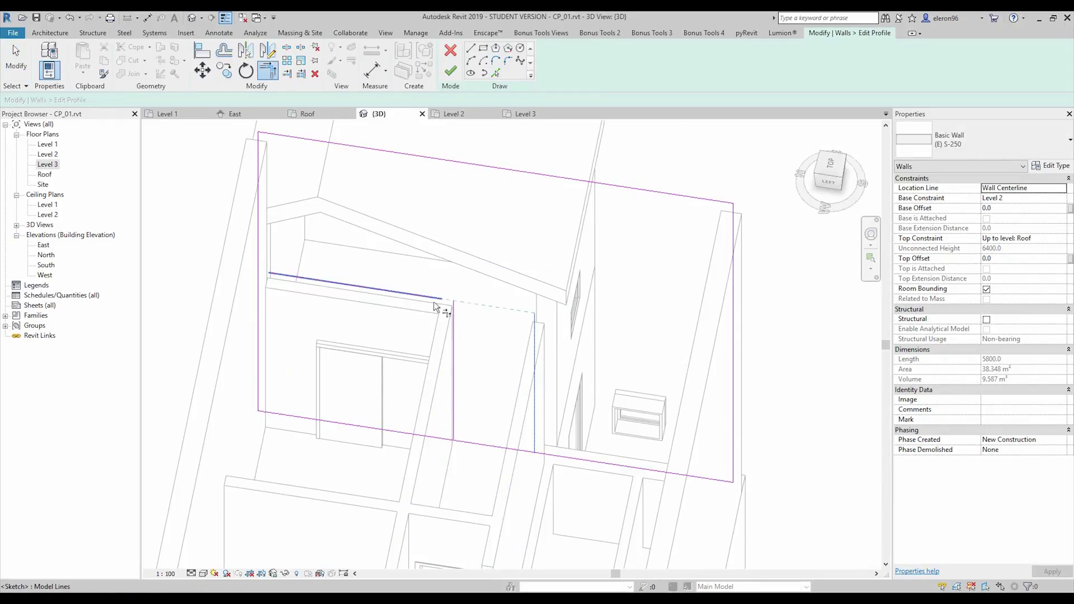
pyautogui.click(435, 302)
pyautogui.click(475, 304)
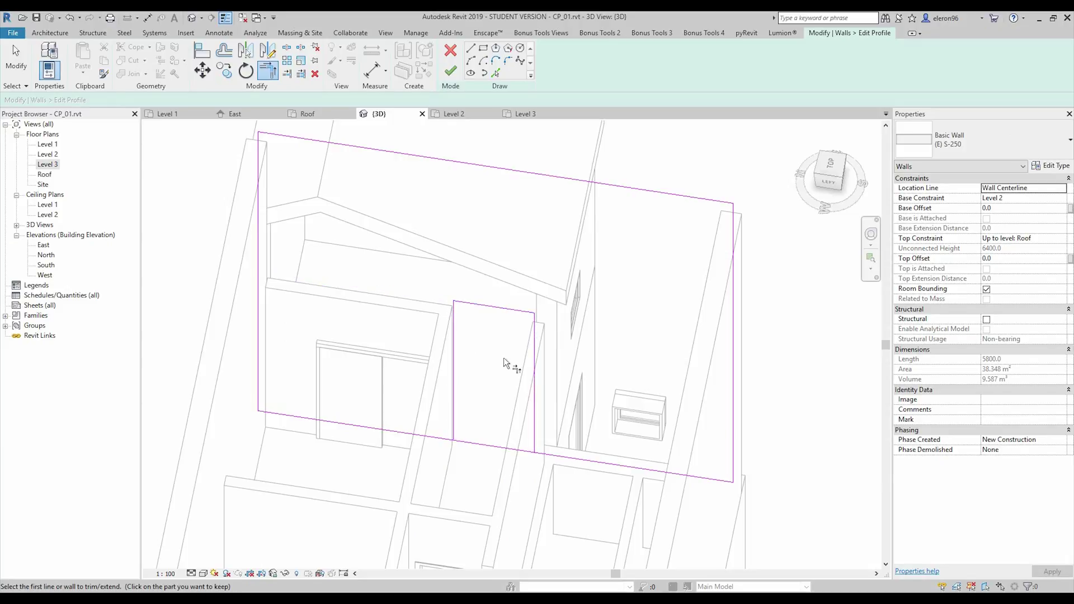
# Step: Split the profile's base line inside the opening, trim the pieces to the two vertical lines, and finish the profile
pyautogui.press('d')
pyautogui.press('s')
pyautogui.press('l')
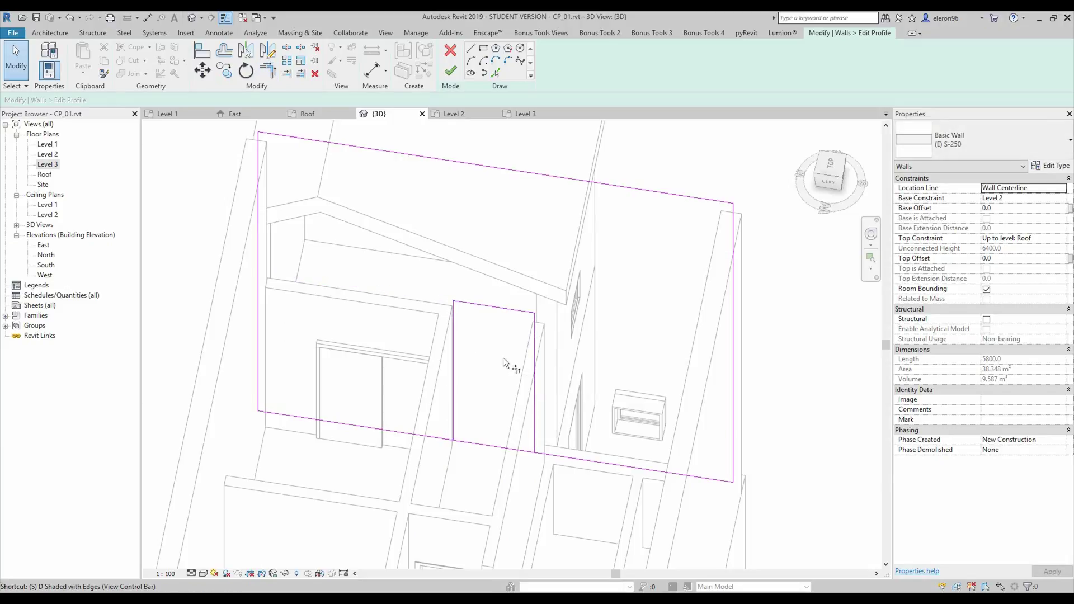
pyautogui.press('t')
pyautogui.press('r')
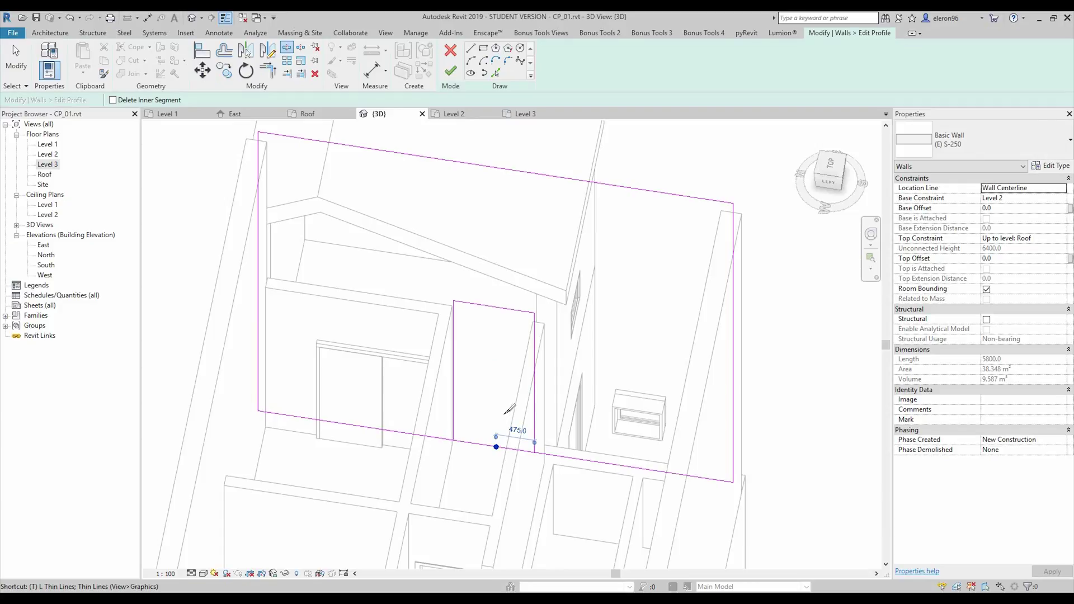
pyautogui.click(537, 434)
pyautogui.click(547, 455)
pyautogui.scroll(-3, 582, 409)
pyautogui.keyDown('shift'); pyautogui.moveTo(585, 412); pyautogui.dragTo(585, 329, button='middle'); pyautogui.keyUp('shift')
pyautogui.click(450, 70)
pyautogui.click(713, 336)
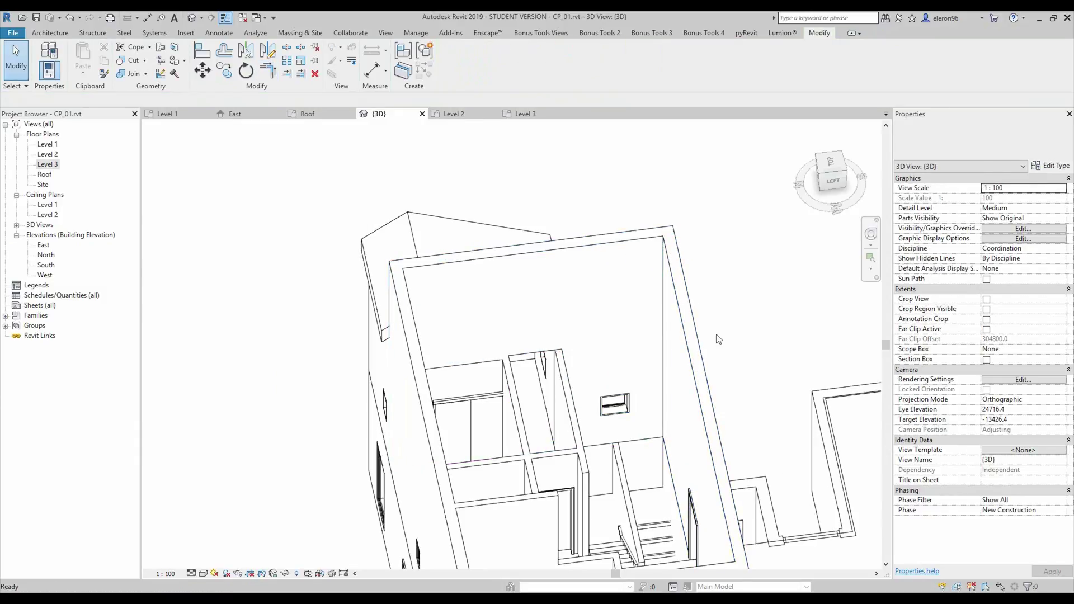
# Step: Start a roof by extrusion, using a picked (E) S-250 wall face as work plane and Roof as reference level with zero offset
pyautogui.keyDown('shift'); pyautogui.moveTo(712, 336); pyautogui.dragTo(348, 341, button='middle'); pyautogui.keyUp('shift')
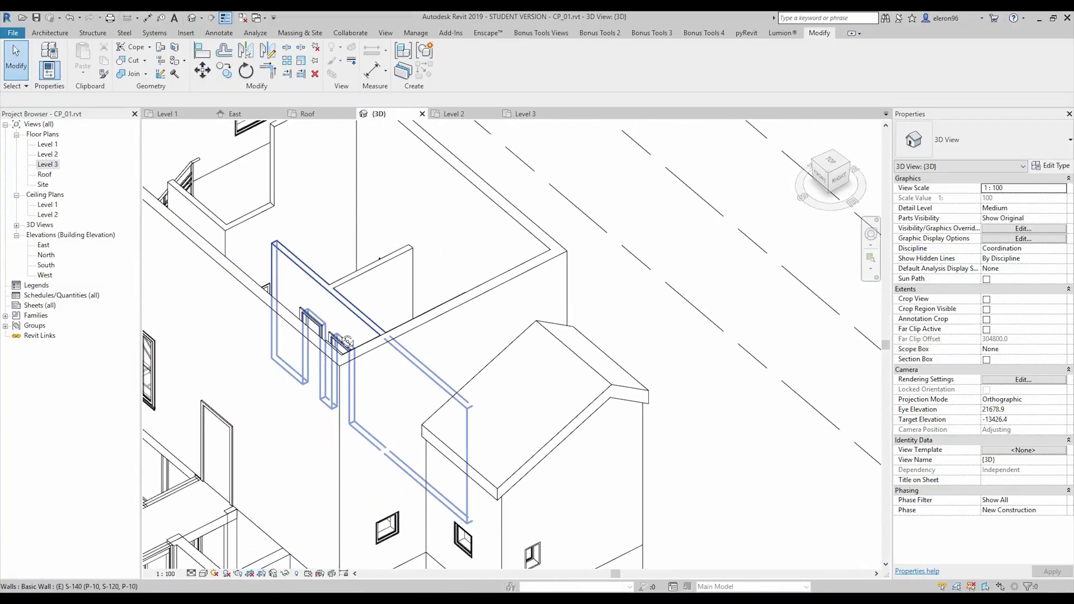
pyautogui.keyDown('shift'); pyautogui.moveTo(408, 300); pyautogui.dragTo(431, 322, button='middle'); pyautogui.keyUp('shift')
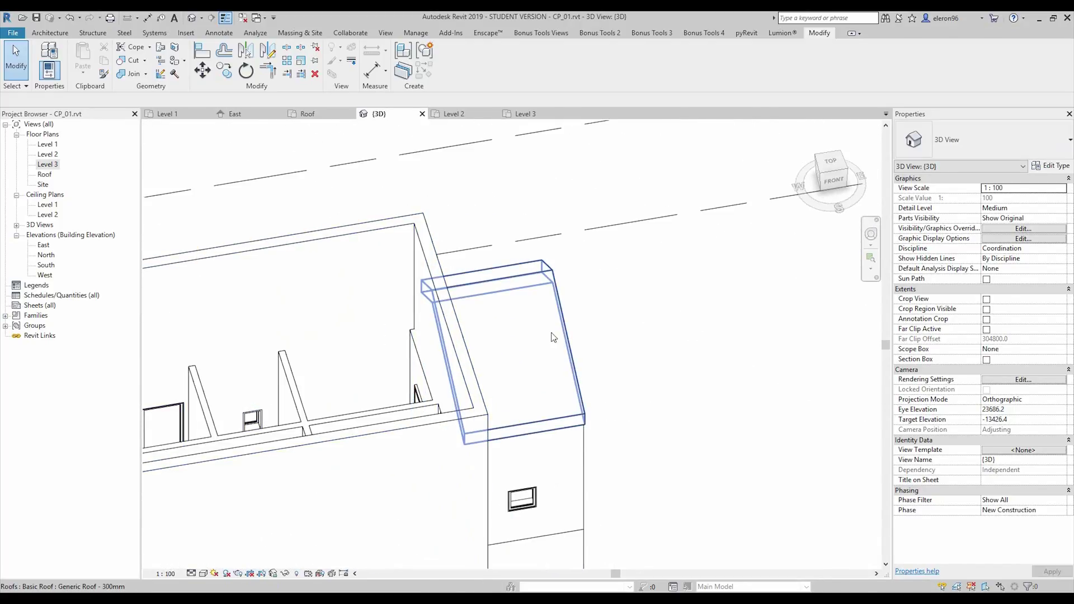
pyautogui.keyDown('shift'); pyautogui.moveTo(692, 334); pyautogui.dragTo(462, 274, button='middle'); pyautogui.keyUp('shift')
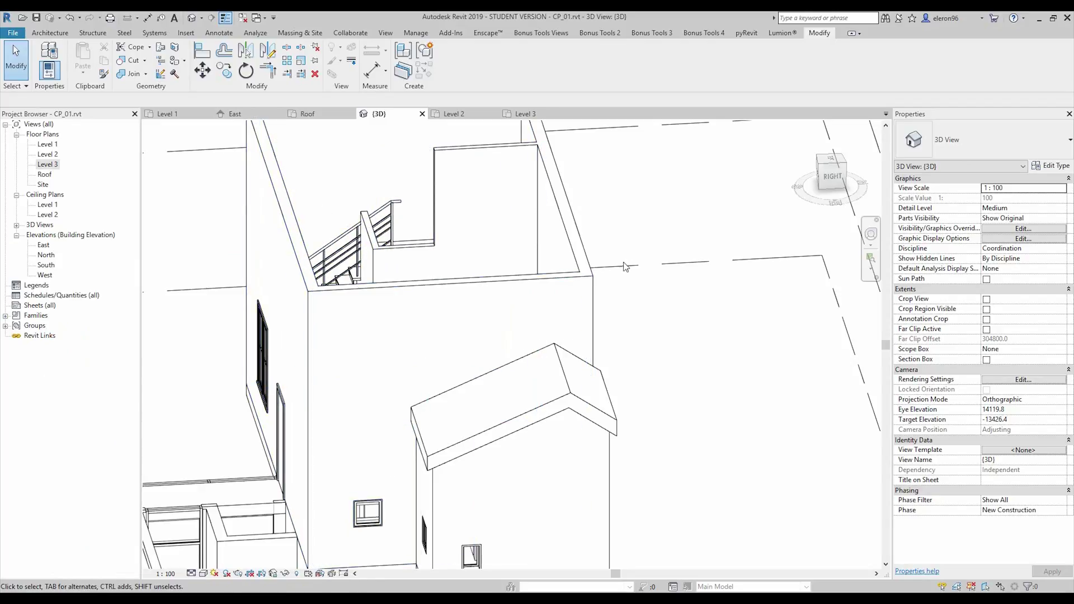
pyautogui.scroll(-3, 632, 290)
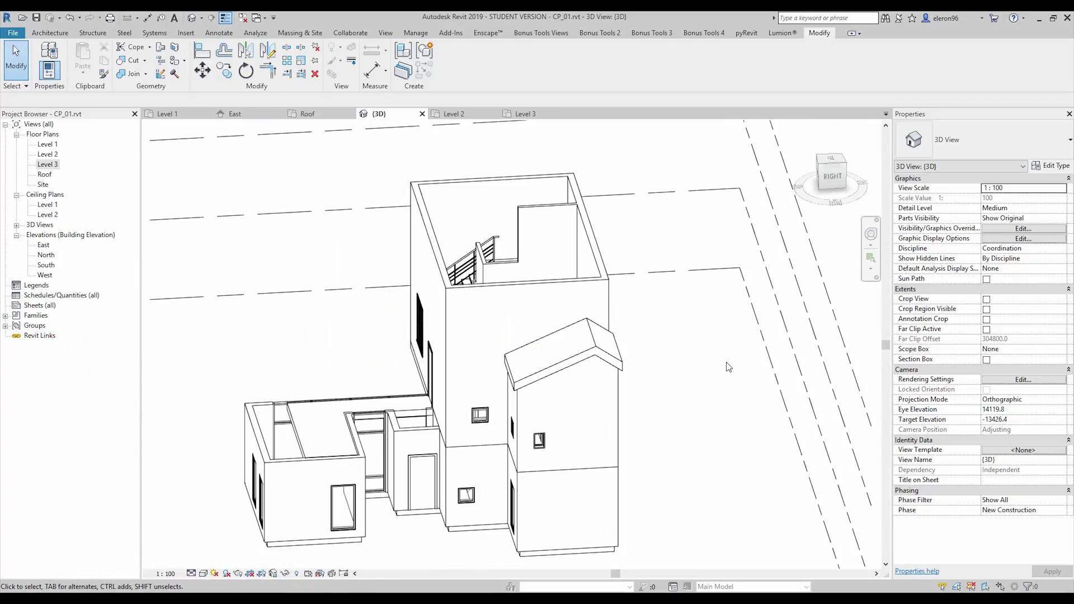
pyautogui.click(50, 33)
pyautogui.click(206, 70)
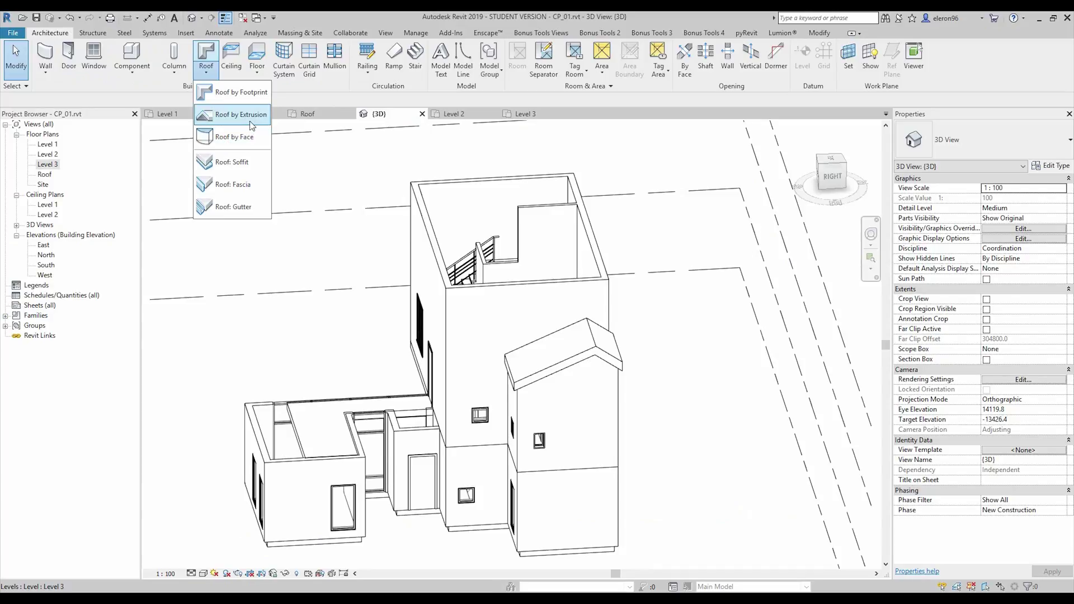
pyautogui.click(241, 115)
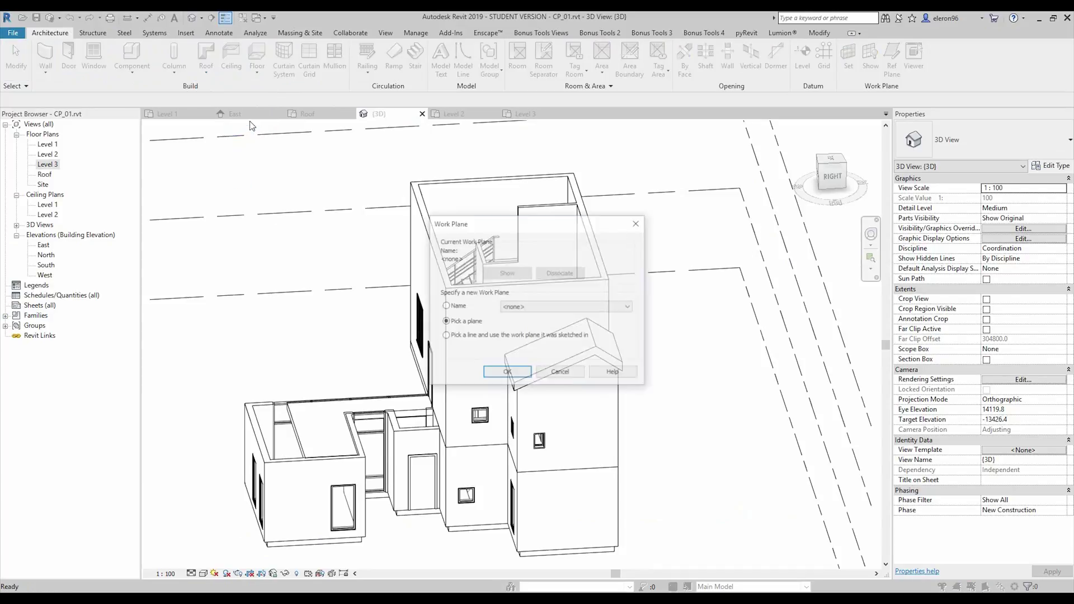
pyautogui.click(508, 373)
pyautogui.click(532, 350)
pyautogui.click(536, 330)
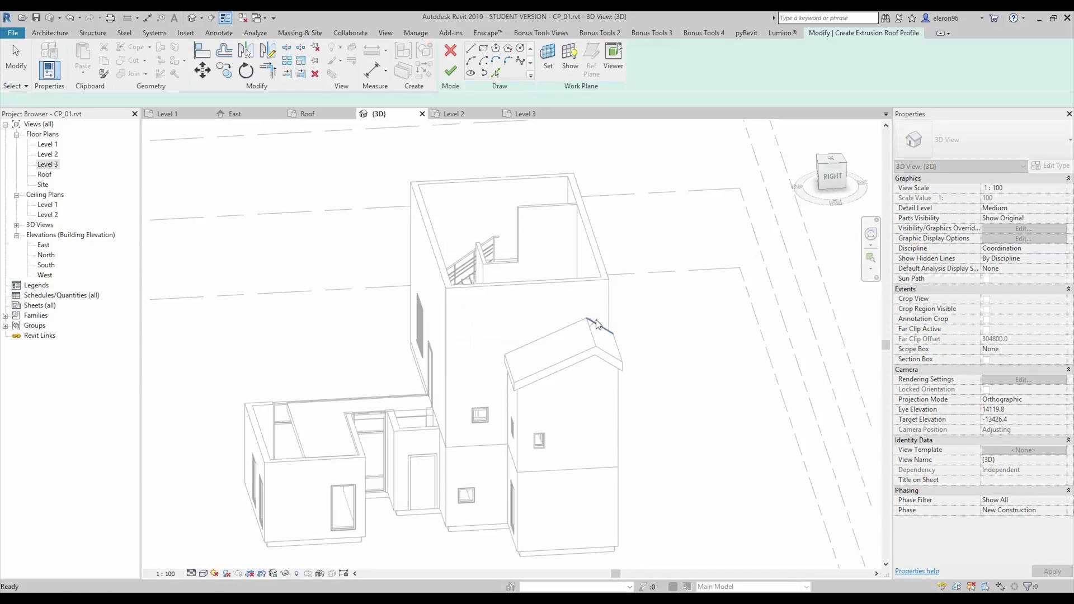
# Step: In the right-side view, sketch a two-segment roof profile along the existing gable roof's top edge, from eave over ridge to eave
pyautogui.click(831, 179)
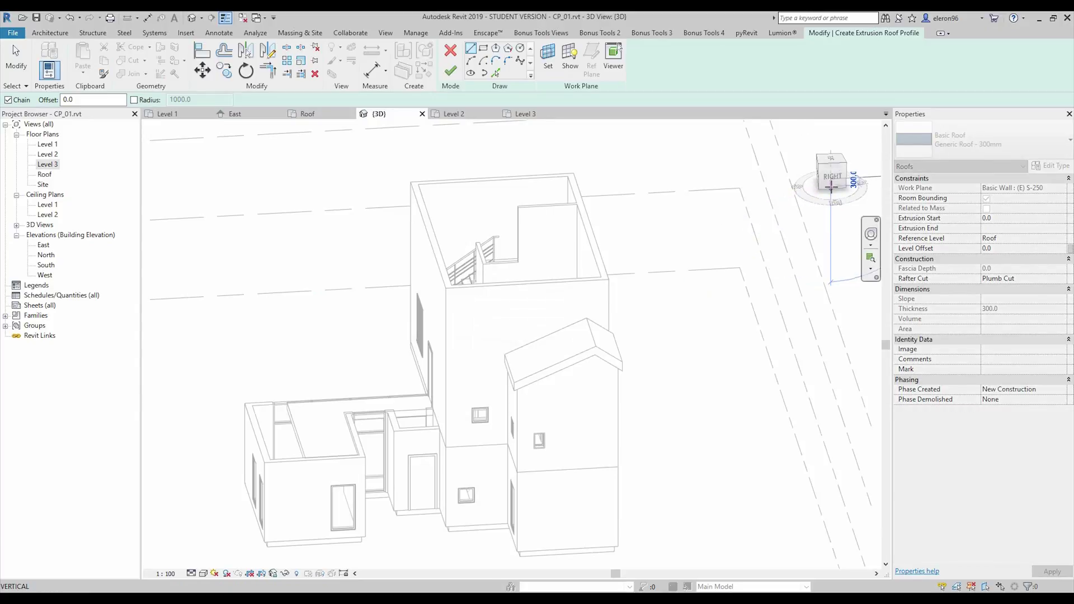
pyautogui.press('Escape')
pyautogui.click(831, 180)
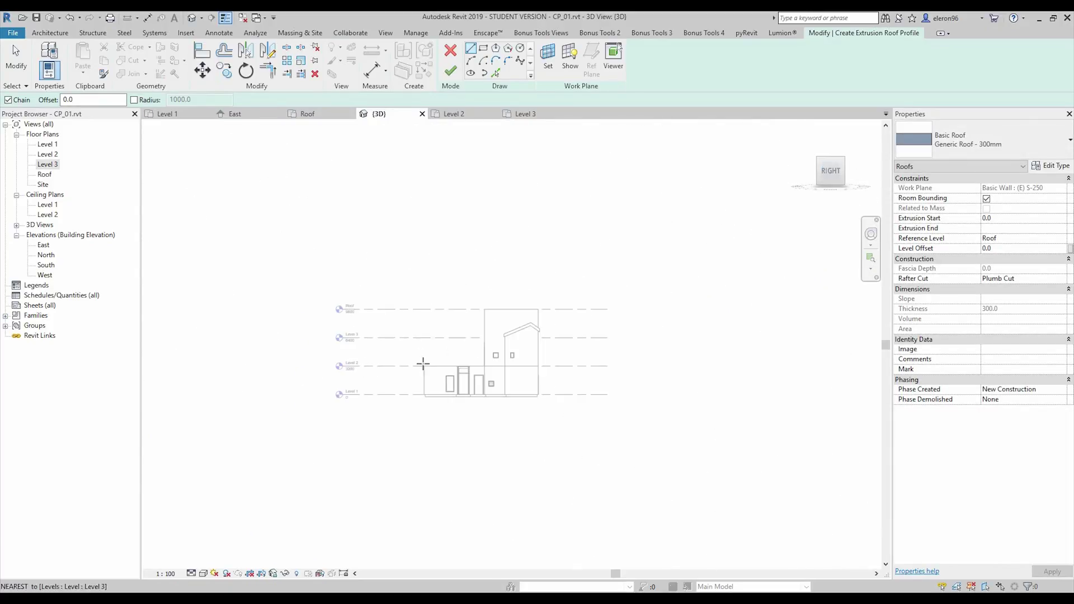
pyautogui.scroll(5, 573, 305)
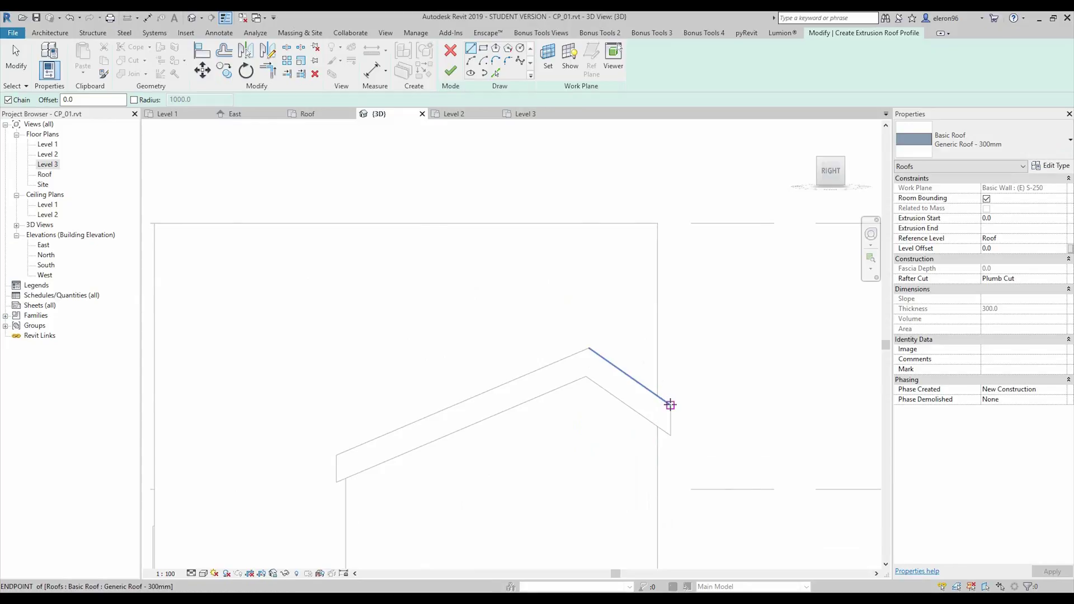
pyautogui.click(671, 405)
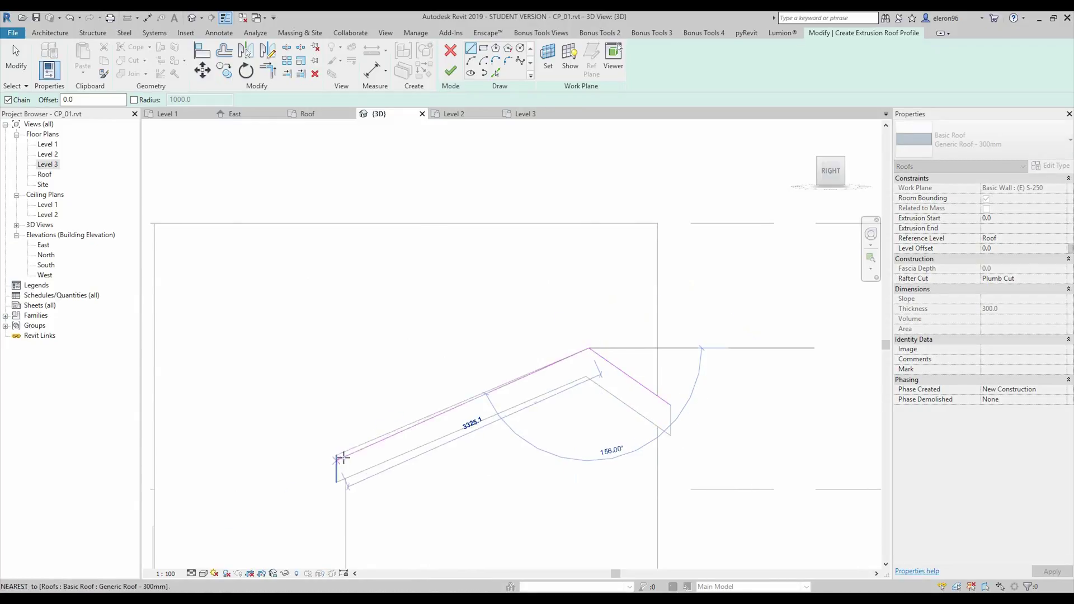
pyautogui.click(338, 453)
pyautogui.press('Escape')
pyautogui.press('Escape')
# Step: Move the profile's longer slope line up along the short slope and extend its free end past the taller volume's far wall
pyautogui.click(552, 364)
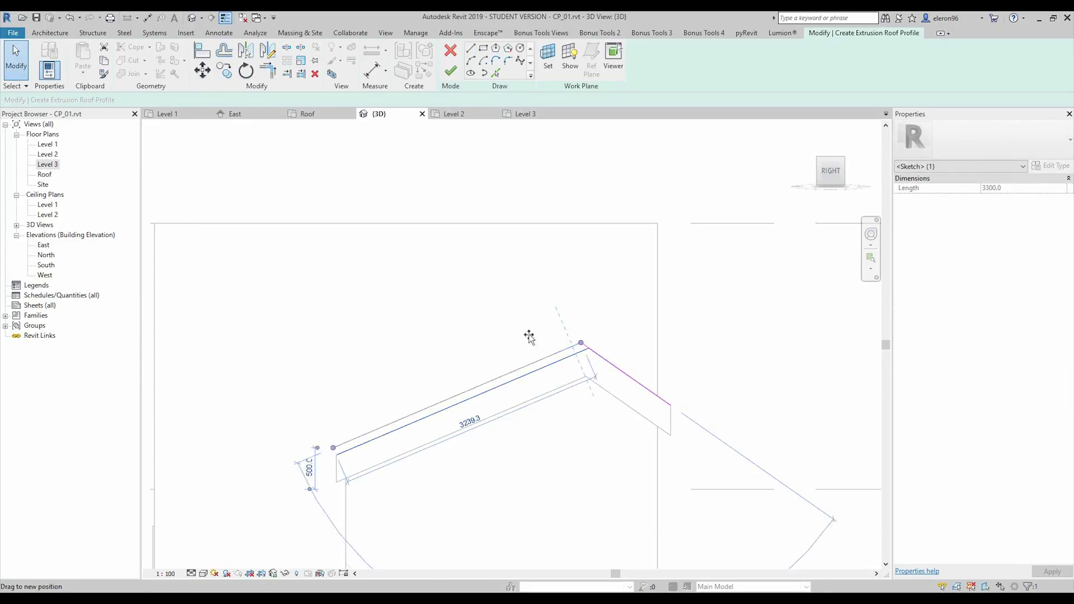
pyautogui.moveTo(380, 247); pyautogui.dragTo(379, 248)
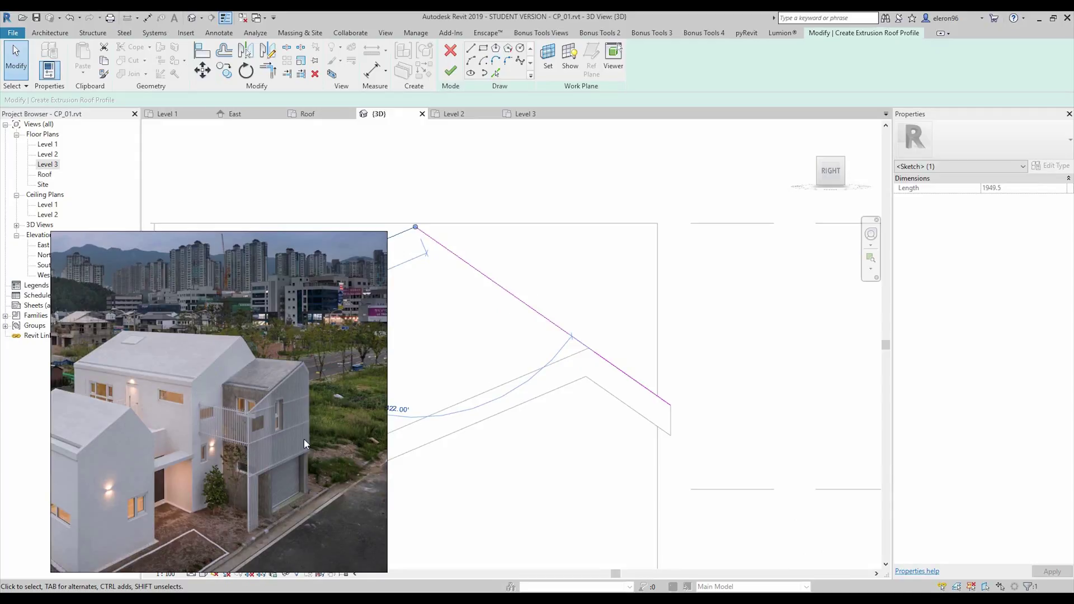
pyautogui.moveTo(377, 385); pyautogui.dragTo(526, 354, button='middle')
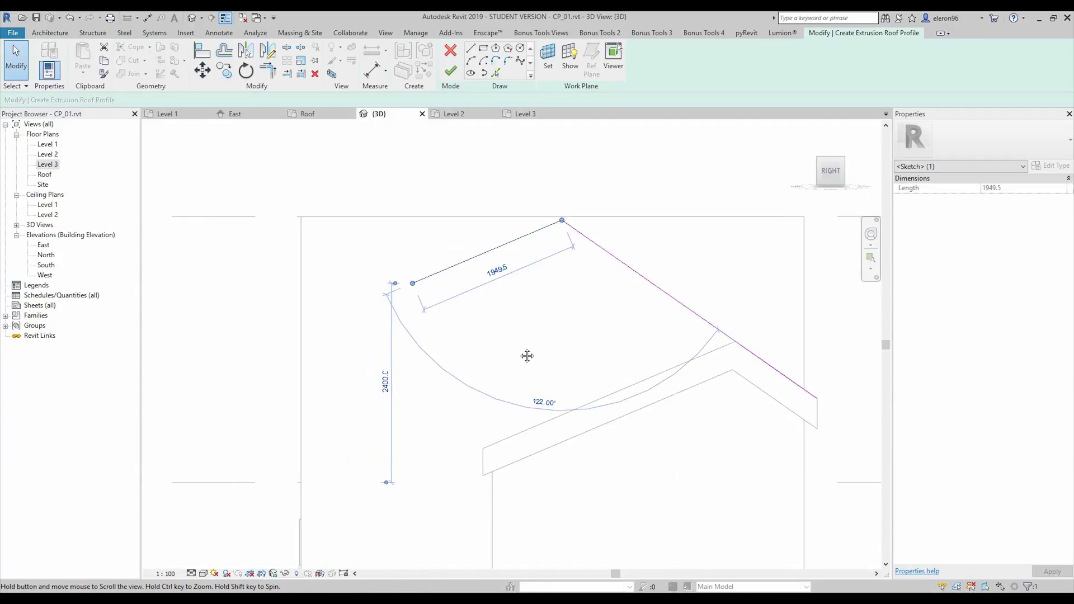
pyautogui.moveTo(558, 232); pyautogui.dragTo(553, 231)
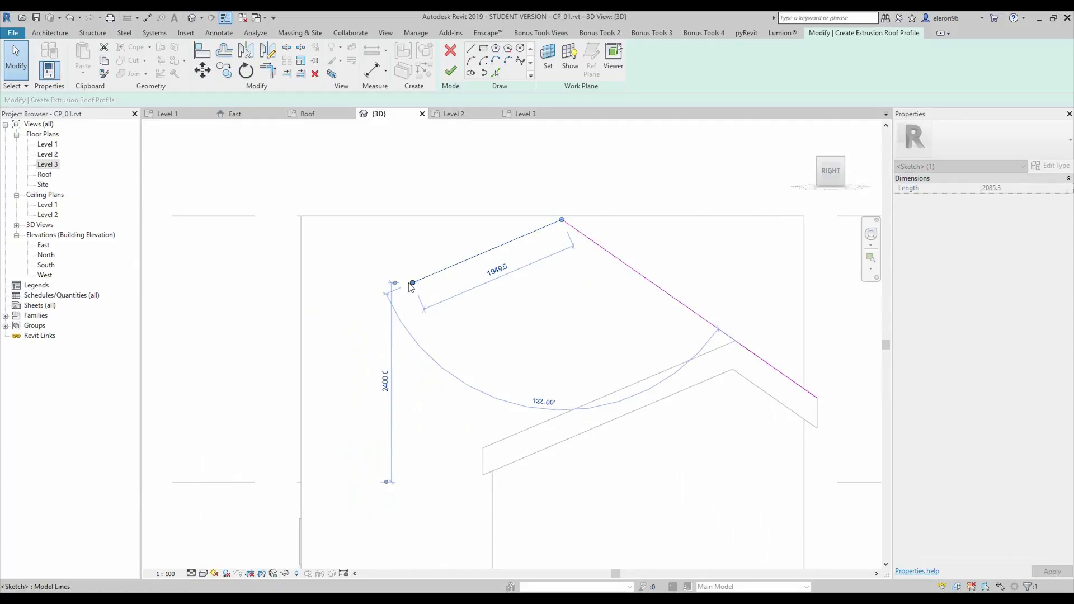
pyautogui.moveTo(537, 296); pyautogui.dragTo(552, 307)
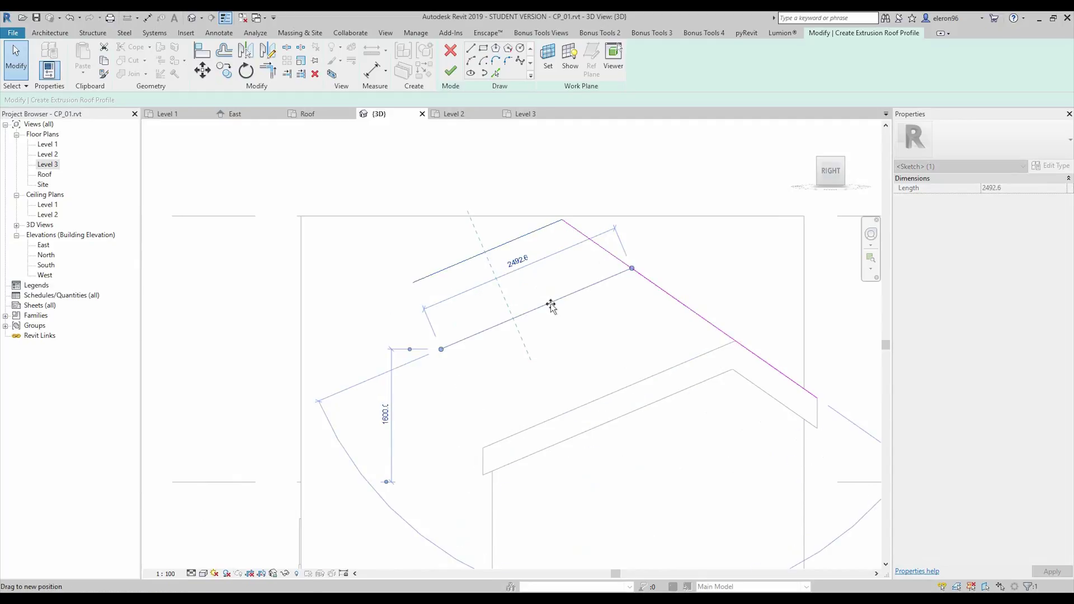
pyautogui.moveTo(441, 349); pyautogui.dragTo(266, 438)
# Step: Shift the longer slope line slightly further up, lengthening the short slope toward the new ridge
pyautogui.moveTo(599, 402)
pyautogui.mouseDown(button='middle')
pyautogui.moveTo(402, 364)
pyautogui.moveTo(549, 351)
pyautogui.mouseUp(button='middle')
pyautogui.scroll(-2, 637, 366)
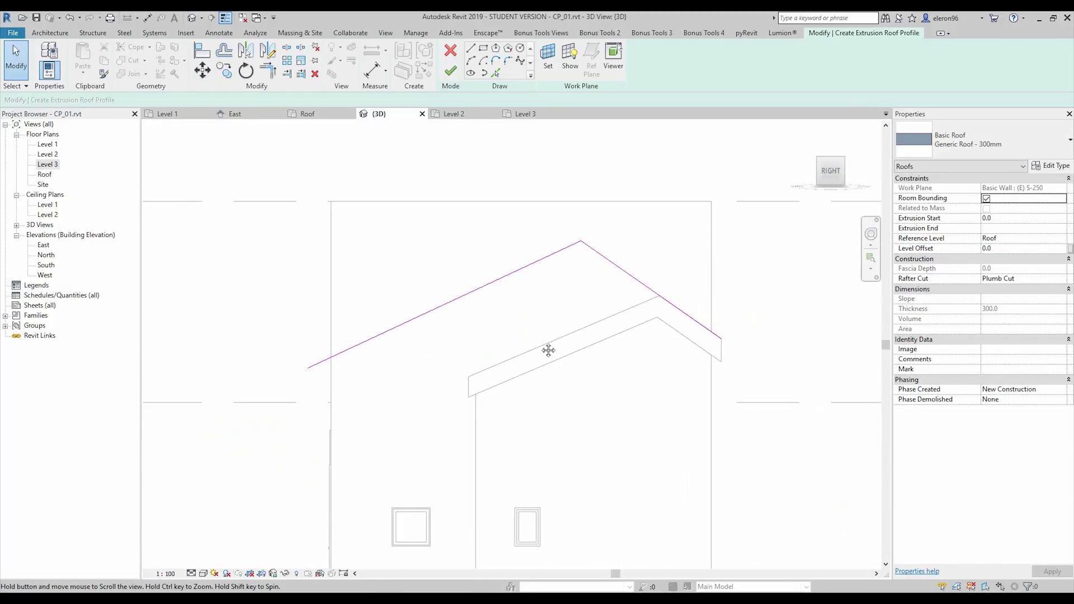
pyautogui.scroll(-1, 547, 337)
pyautogui.scroll(-2, 546, 336)
pyautogui.click(486, 313)
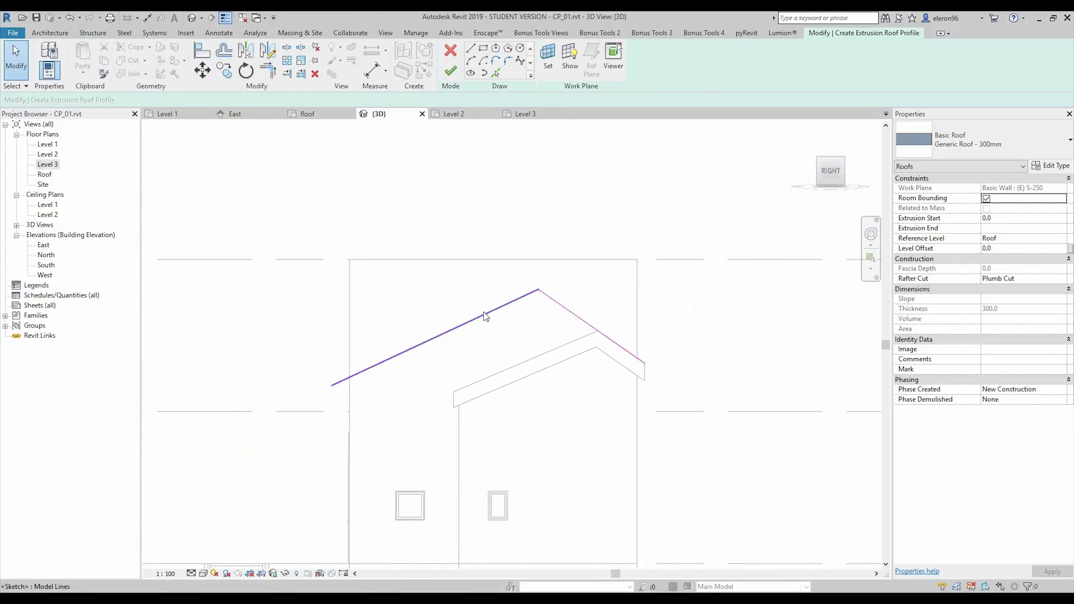
pyautogui.moveTo(489, 315); pyautogui.dragTo(480, 307)
pyautogui.click(661, 392)
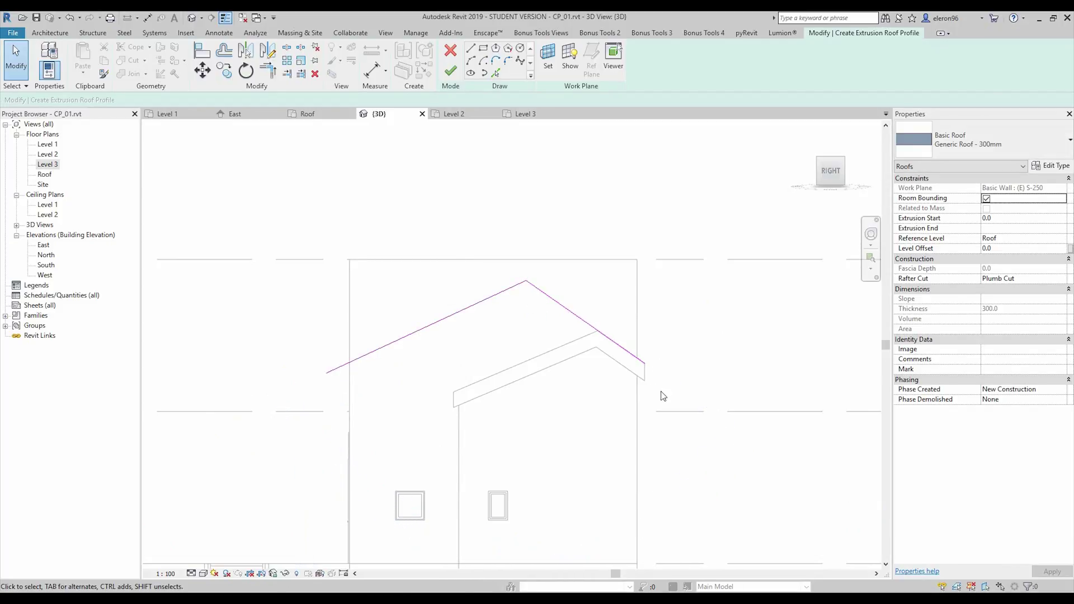
# Step: Finish the roof profile sketch to create the extruded gable roof over the taller volume
pyautogui.click(451, 72)
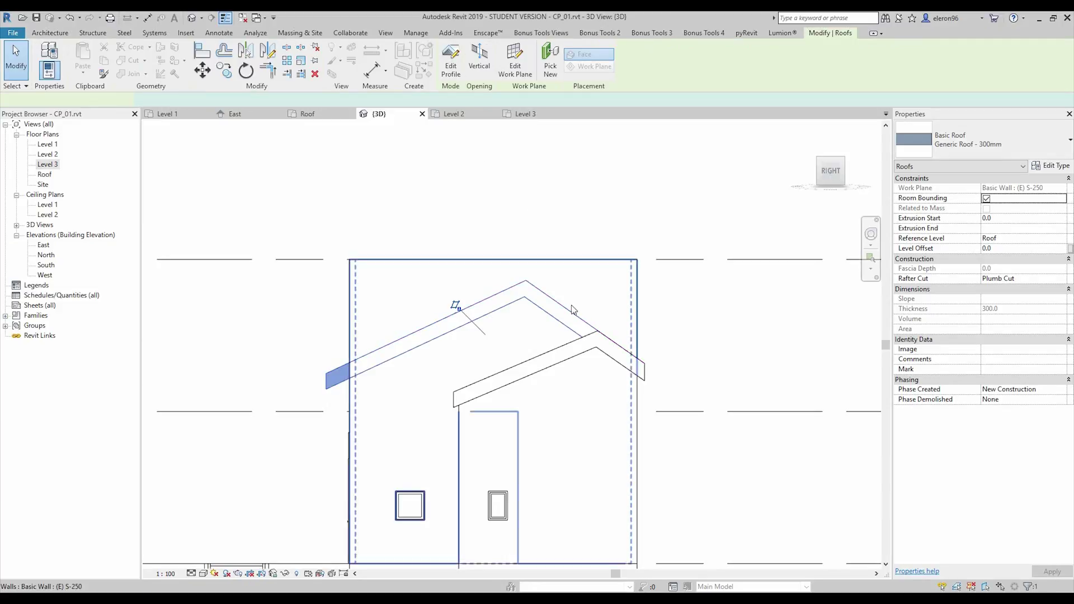
pyautogui.keyDown('shift'); pyautogui.moveTo(375, 268); pyautogui.dragTo(501, 269, button='middle'); pyautogui.keyUp('shift')
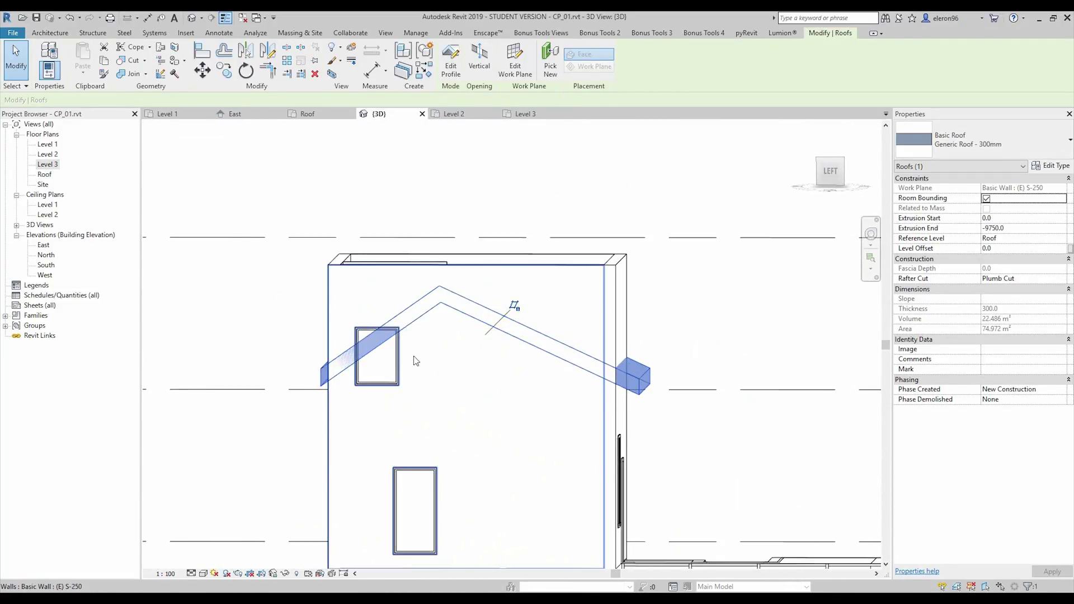
# Step: Change the upper window in the left gable wall to M_Fixed 0610 x 0610mm and shift it toward the ridge, about 1345 mm from the near edge
pyautogui.click(397, 374)
pyautogui.click(967, 144)
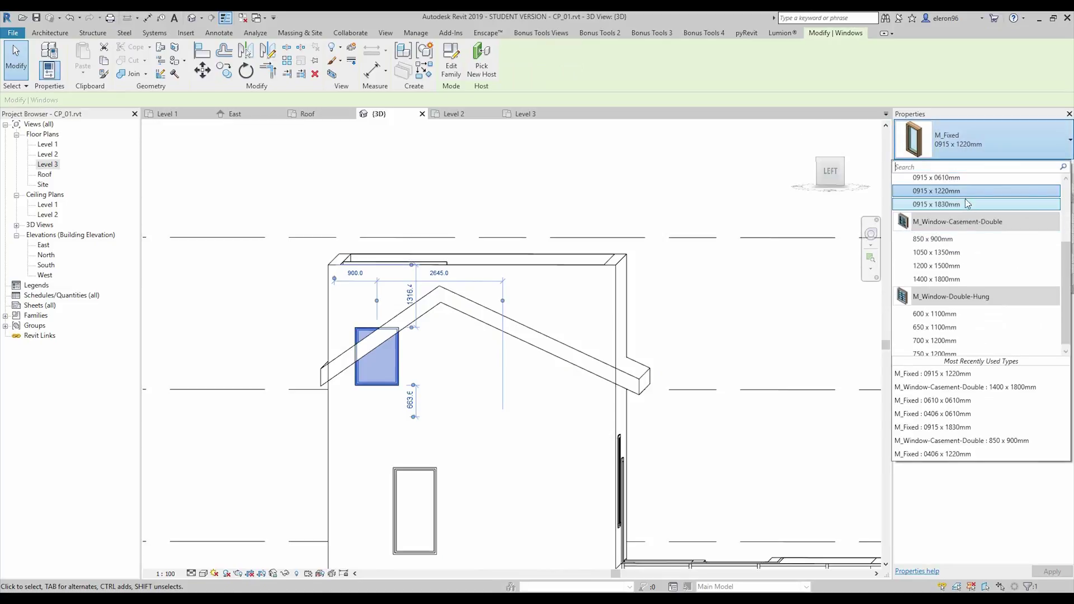
pyautogui.scroll(2, 946, 181)
pyautogui.click(957, 203)
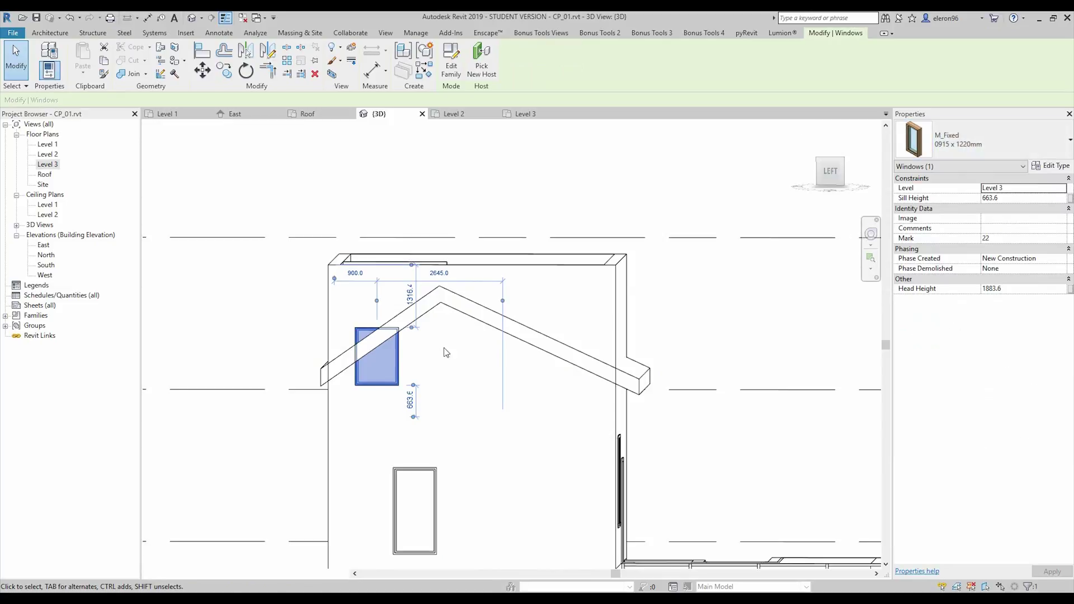
pyautogui.click(998, 139)
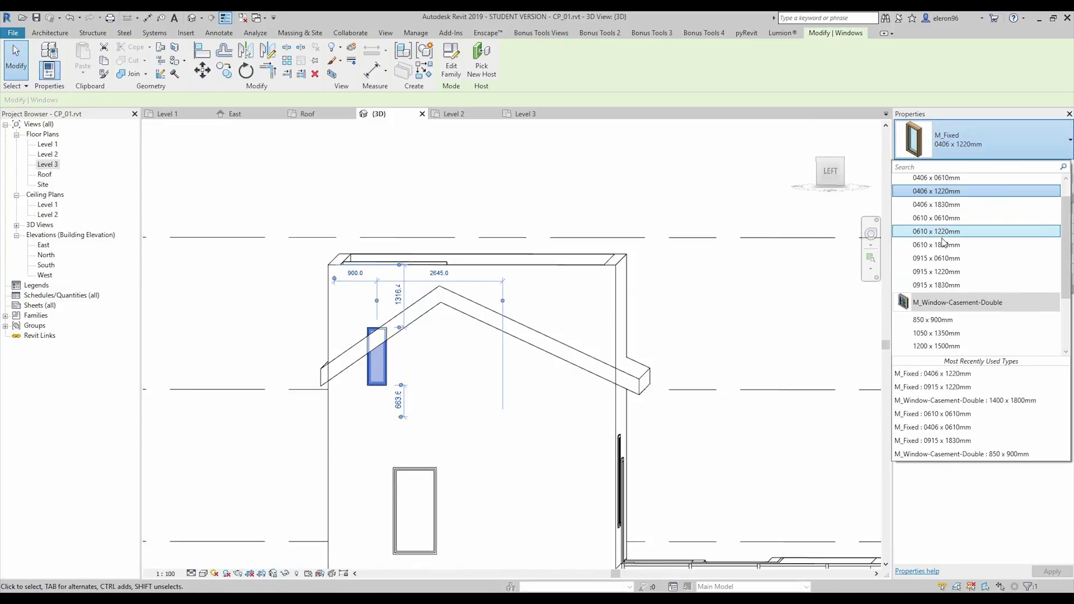
pyautogui.scroll(2, 958, 228)
pyautogui.click(958, 242)
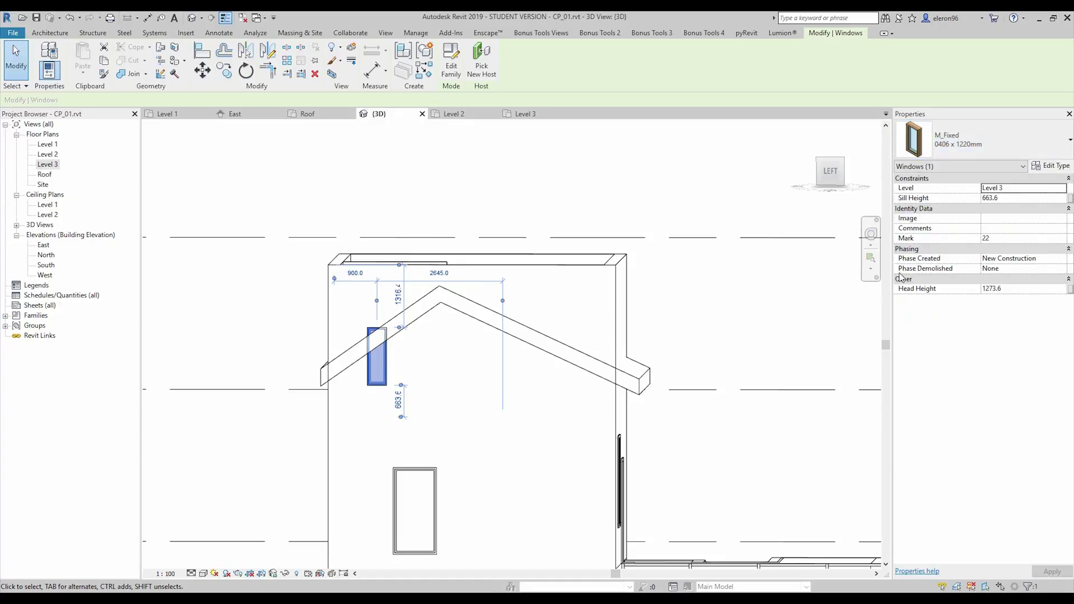
pyautogui.moveTo(384, 371); pyautogui.dragTo(405, 371)
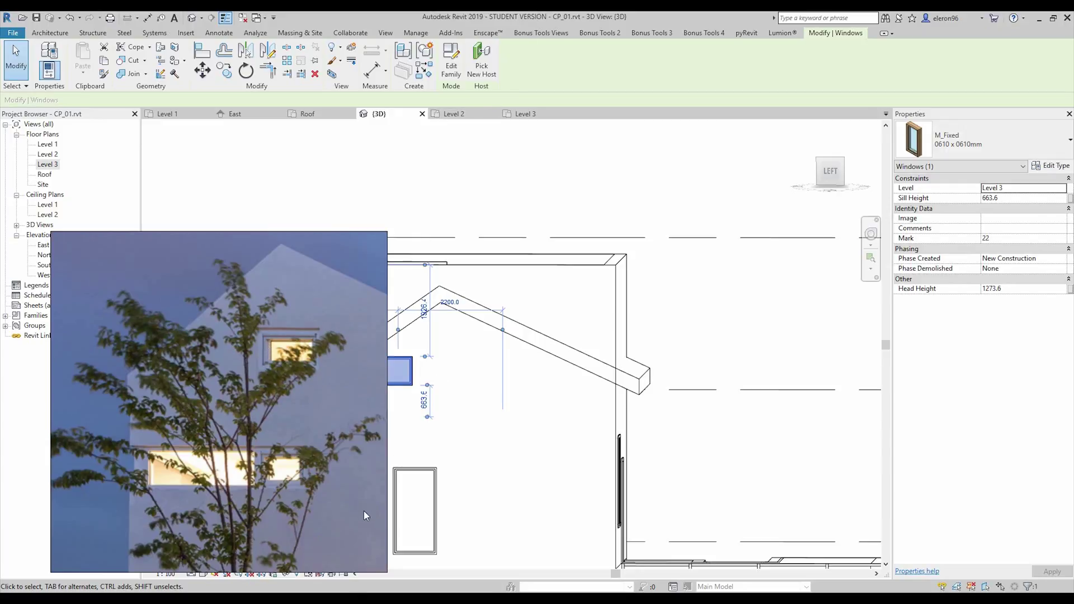
# Step: Attach the top of the taller volume's long front wall to the underside of the new gable roof
pyautogui.scroll(-2, 526, 372)
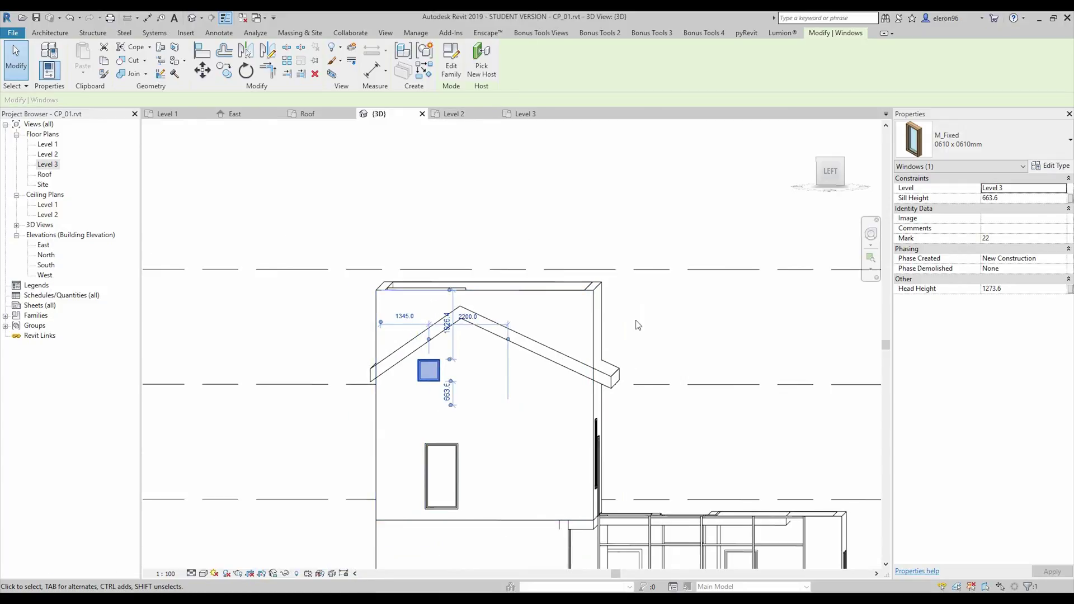
pyautogui.keyDown('shift'); pyautogui.moveTo(635, 324); pyautogui.dragTo(556, 373, button='middle'); pyautogui.keyUp('shift')
pyautogui.click(595, 311)
pyautogui.moveTo(693, 318); pyautogui.dragTo(573, 336, button='middle')
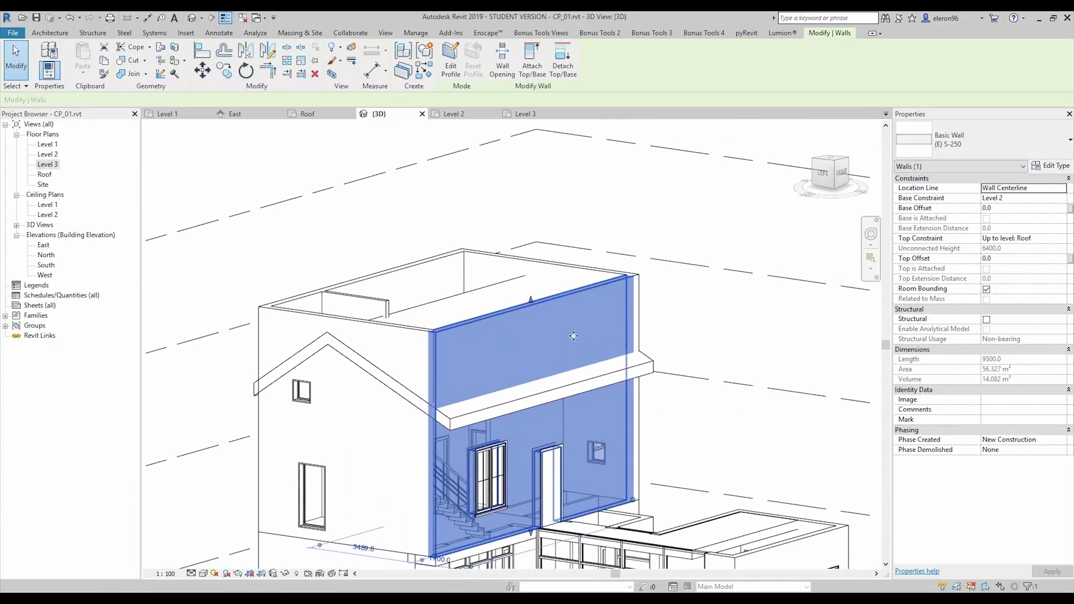
pyautogui.click(528, 59)
pyautogui.click(507, 407)
# Step: Attach the top of the left gable-end wall with the small square window to the new roof
pyautogui.click(404, 334)
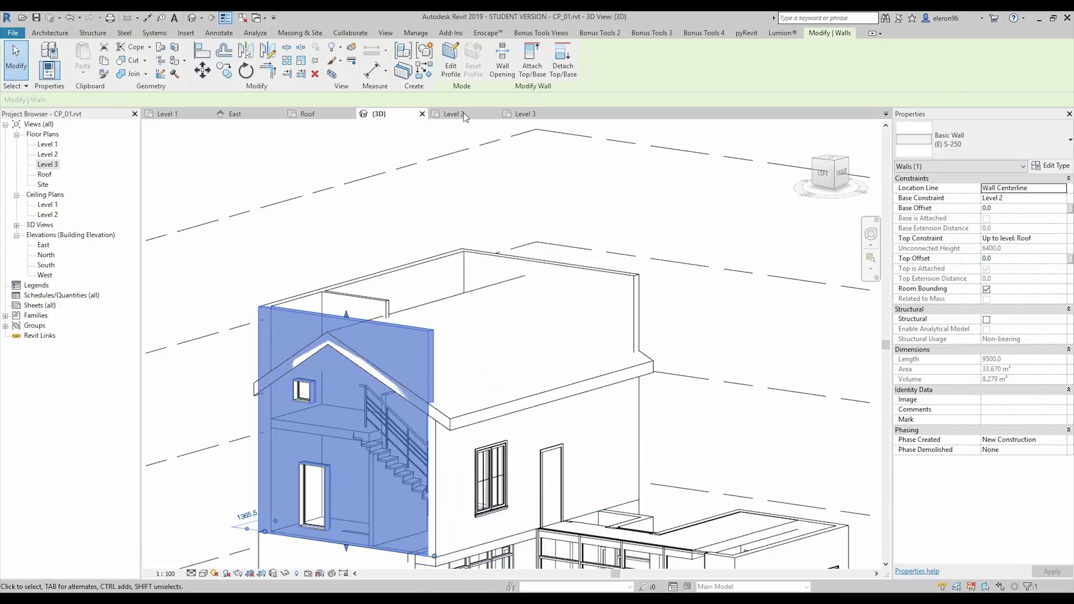
pyautogui.click(532, 59)
pyautogui.click(326, 332)
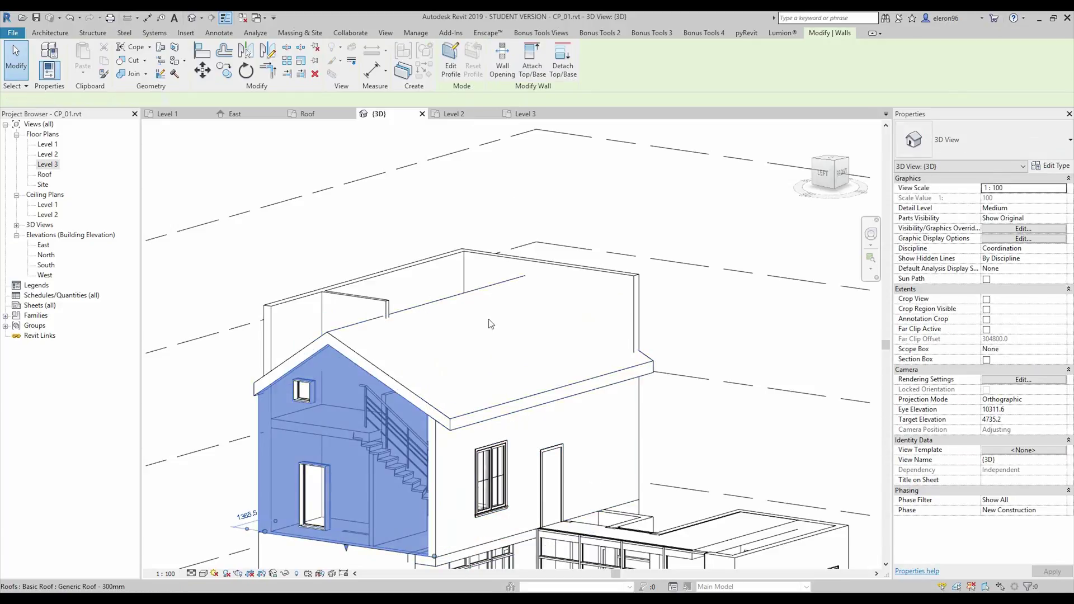
# Step: Attach the top of the taller volume's long rear wall to the new gable roof
pyautogui.keyDown('shift'); pyautogui.moveTo(326, 332); pyautogui.dragTo(242, 333, button='middle'); pyautogui.keyUp('shift')
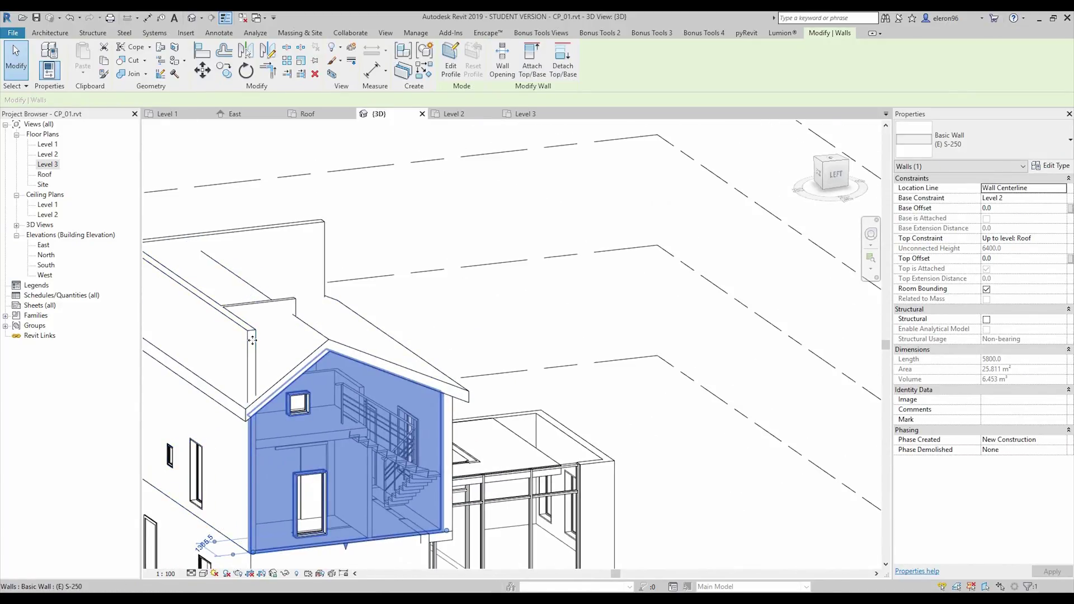
pyautogui.click(242, 333)
pyautogui.click(532, 59)
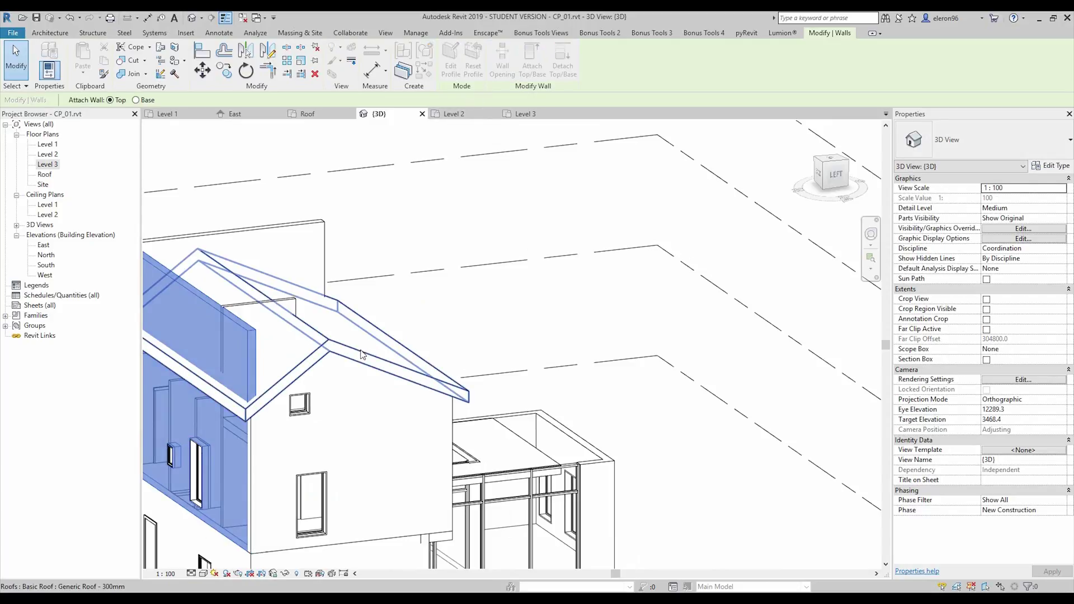
pyautogui.keyDown('shift'); pyautogui.moveTo(232, 332); pyautogui.dragTo(564, 392, button='middle'); pyautogui.keyUp('shift')
pyautogui.click(533, 59)
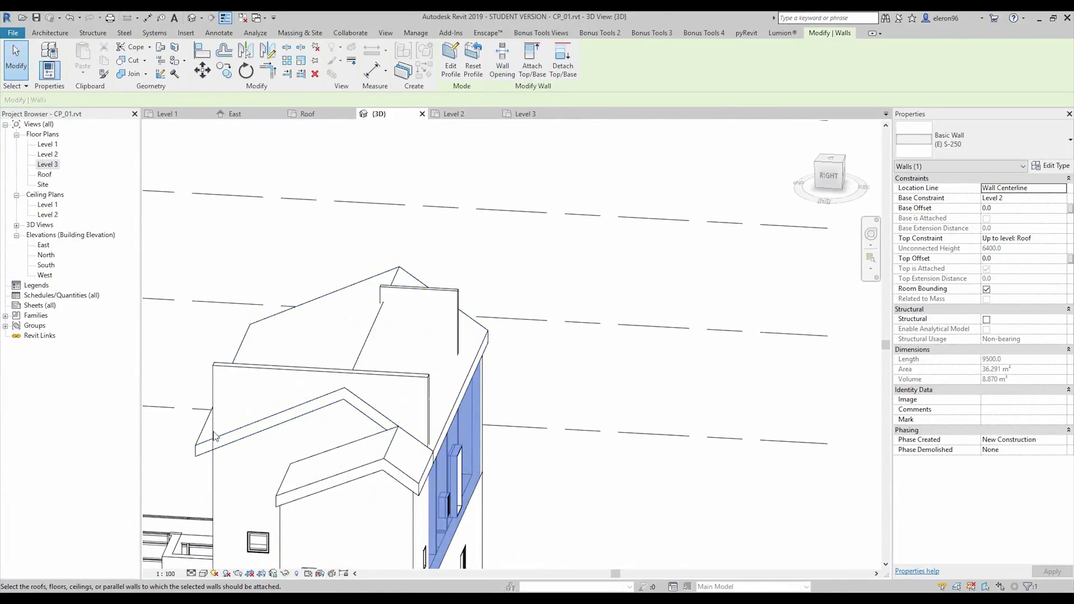
pyautogui.press('Escape')
# Step: Attach the top of the right gable-end wall, above the lower roof, to the taller volume's gable roof
pyautogui.click(232, 368)
pyautogui.click(274, 355)
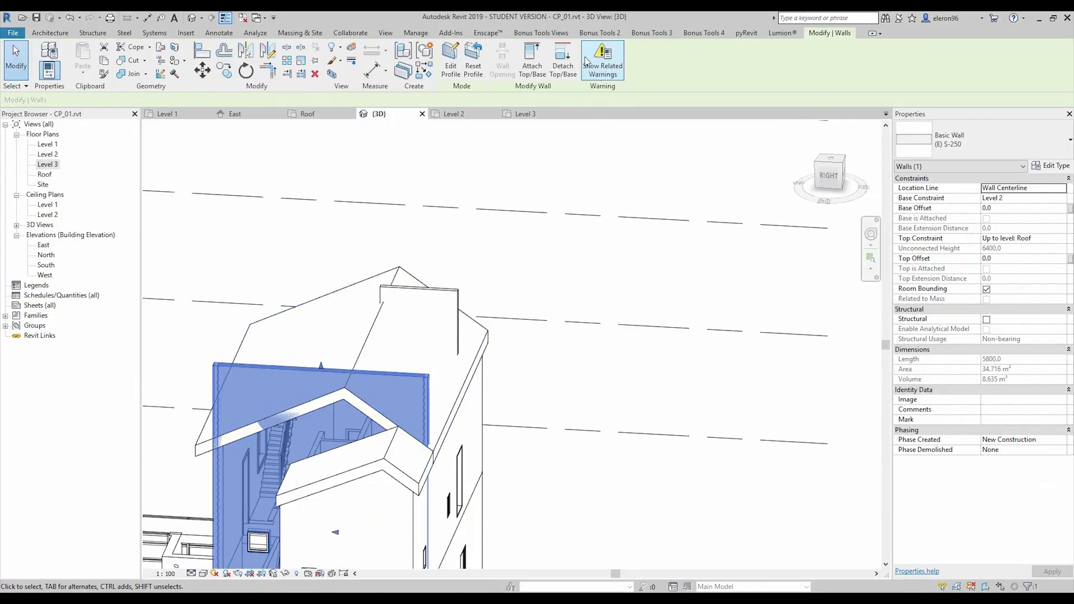
pyautogui.click(485, 361)
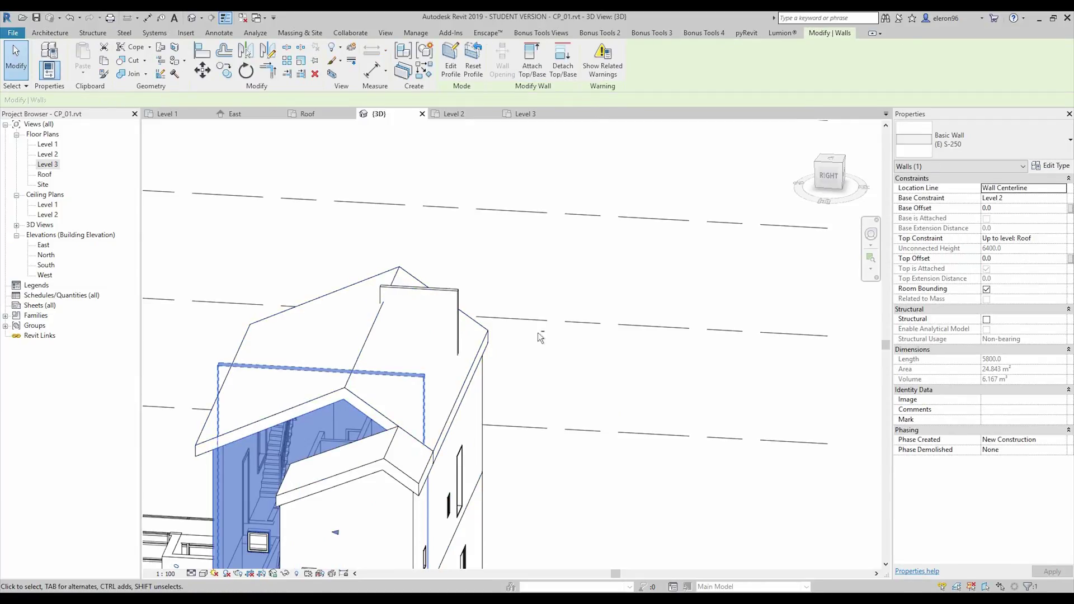
pyautogui.click(618, 348)
# Step: Attach the top of the interior cross wall that sticks out through the roof to the upper gable roof
pyautogui.keyDown('shift'); pyautogui.moveTo(619, 348); pyautogui.dragTo(190, 350, button='middle'); pyautogui.keyUp('shift')
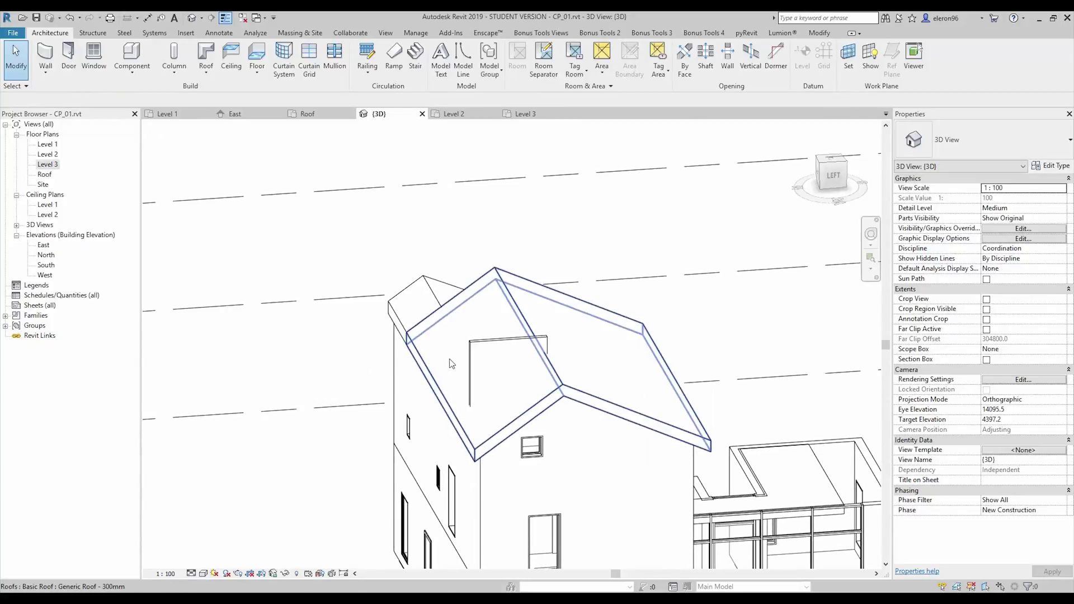
pyautogui.click(476, 348)
pyautogui.click(532, 56)
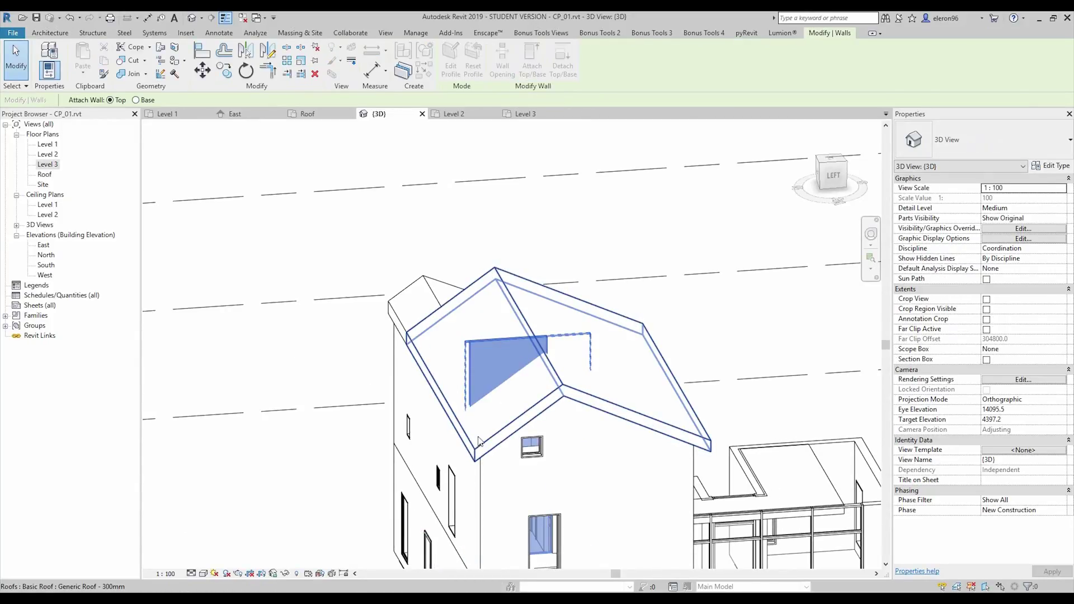
pyautogui.click(507, 419)
pyautogui.press('Escape')
# Step: Turn on the 3D view's section box and lower its top face to cut the roofs away above the upper-floor rooms
pyautogui.keyDown('shift'); pyautogui.moveTo(595, 347); pyautogui.dragTo(353, 391, button='middle'); pyautogui.keyUp('shift')
pyautogui.moveTo(537, 296); pyautogui.dragTo(595, 161, button='middle')
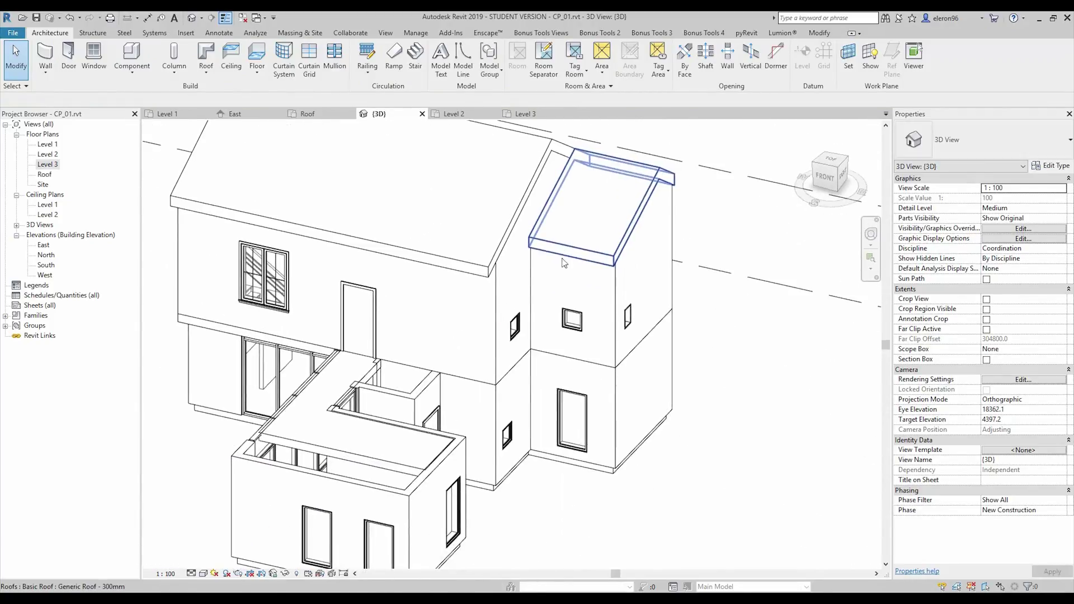
pyautogui.scroll(-1, 564, 264)
pyautogui.keyDown('shift'); pyautogui.moveTo(557, 355); pyautogui.dragTo(699, 380, button='middle'); pyautogui.keyUp('shift')
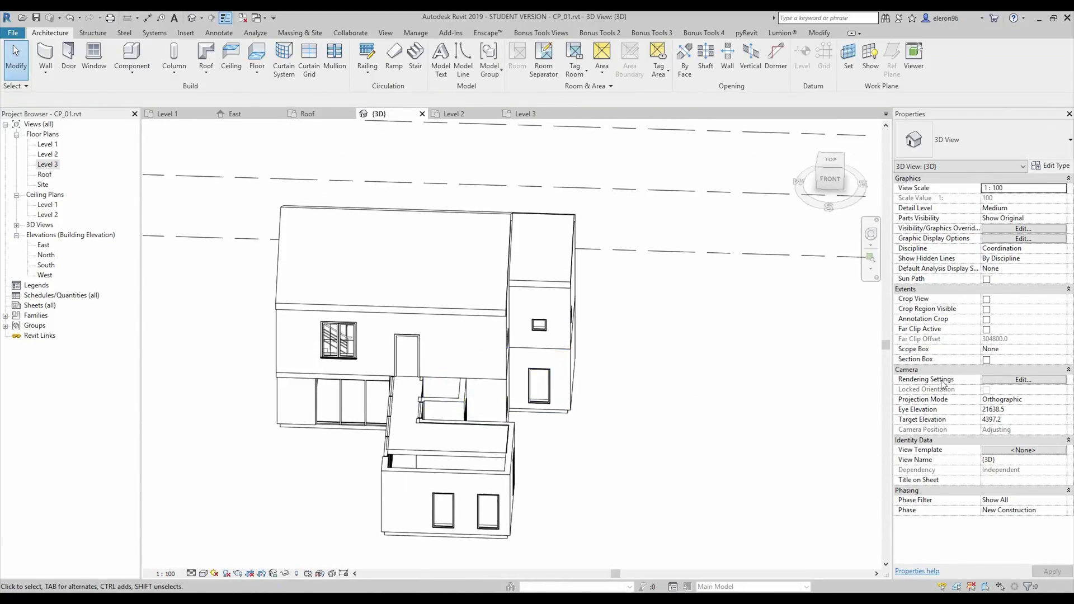
pyautogui.click(986, 360)
pyautogui.scroll(-3, 582, 446)
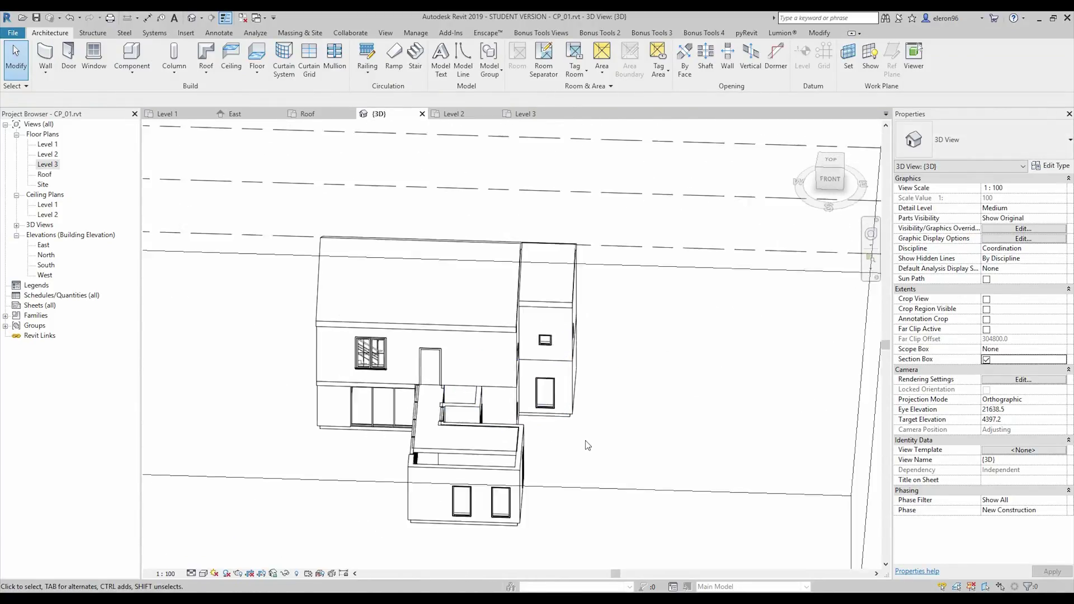
pyautogui.click(380, 476)
pyautogui.keyDown('shift'); pyautogui.moveTo(380, 476); pyautogui.dragTo(588, 425, button='middle'); pyautogui.keyUp('shift')
pyautogui.scroll(3, 532, 367)
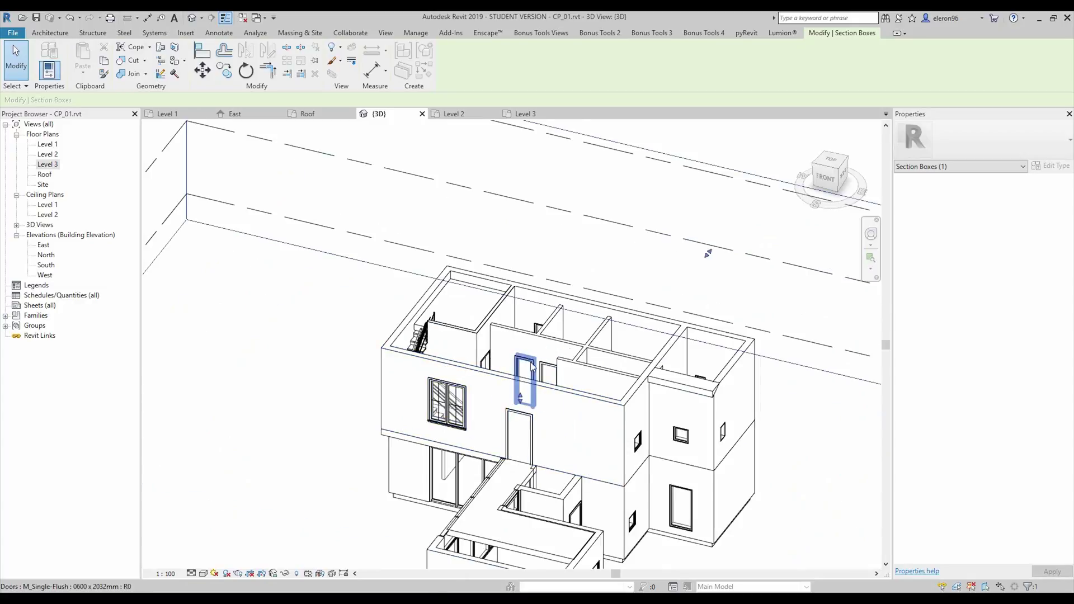
# Step: Raise the section box's top above the roofs and move its front face inward to cut lengthwise through the house
pyautogui.scroll(-4, 539, 327)
pyautogui.keyDown('shift'); pyautogui.moveTo(538, 327); pyautogui.dragTo(180, 416, button='middle'); pyautogui.keyUp('shift')
pyautogui.moveTo(150, 423); pyautogui.dragTo(464, 395)
pyautogui.keyDown('shift'); pyautogui.moveTo(532, 356); pyautogui.dragTo(654, 311, button='middle'); pyautogui.keyUp('shift')
pyautogui.scroll(5, 513, 359)
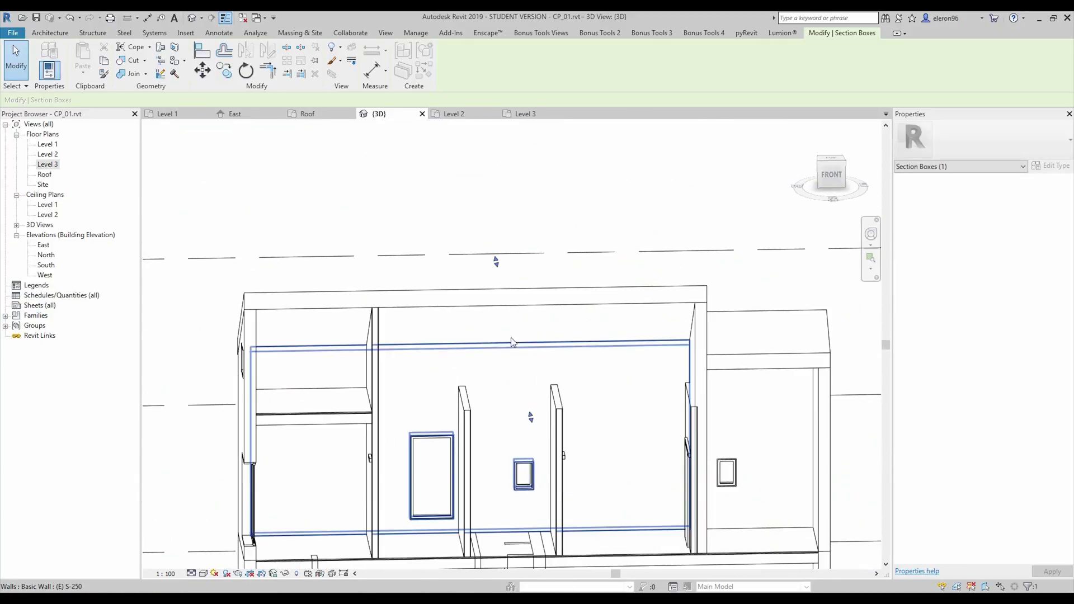
# Step: Attach the top of the first low S-140 partition beside the full-height cross wall to the upper gable roof
pyautogui.keyDown('shift'); pyautogui.moveTo(511, 355); pyautogui.dragTo(580, 369, button='middle'); pyautogui.keyUp('shift')
pyautogui.click(580, 369)
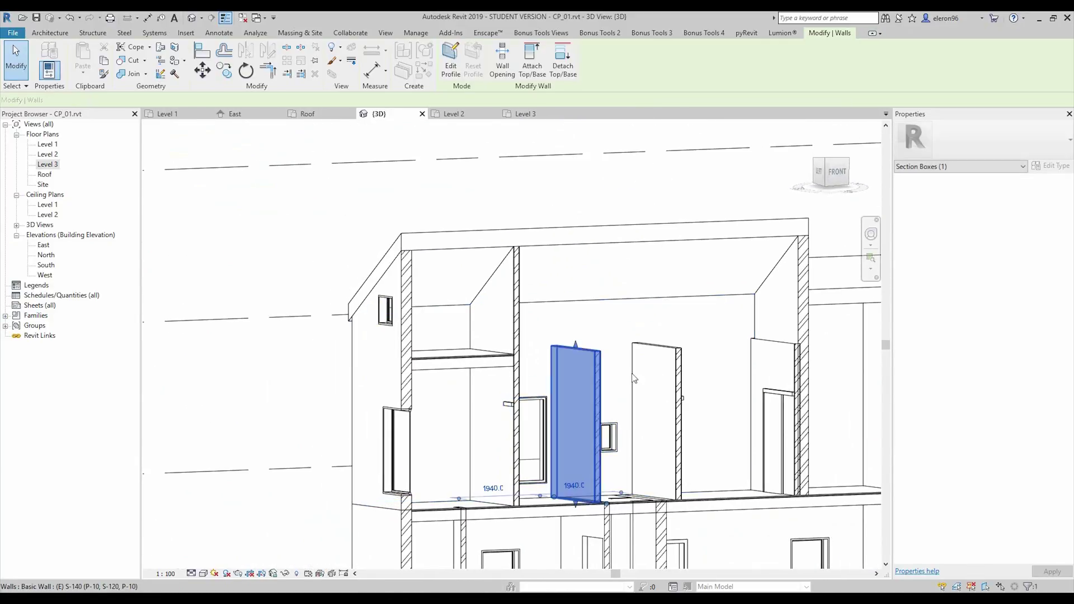
pyautogui.moveTo(637, 259); pyautogui.dragTo(516, 261, button='middle')
pyautogui.click(531, 61)
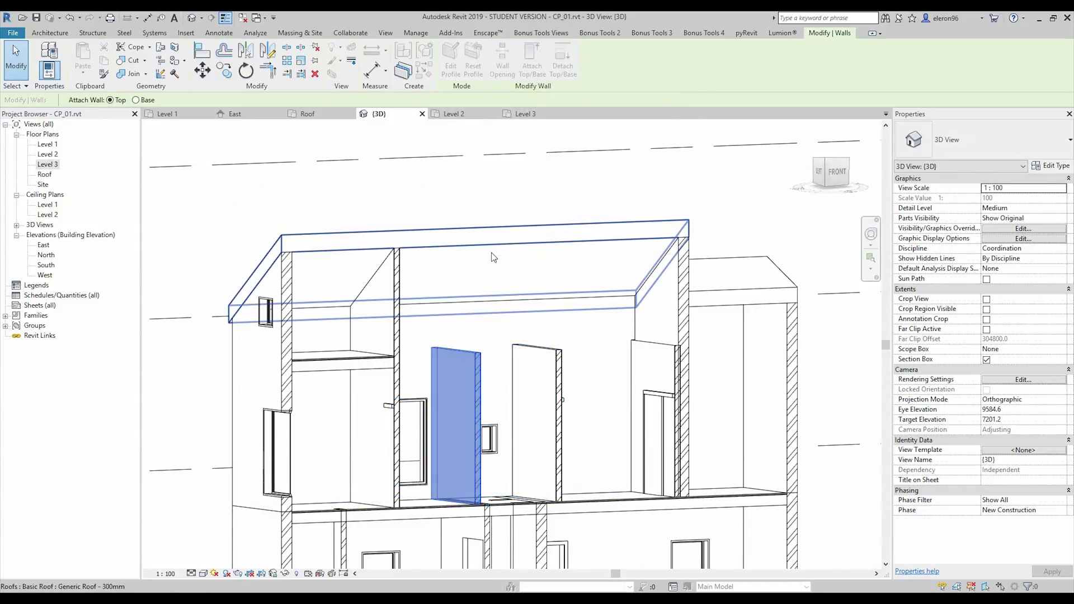
pyautogui.click(493, 254)
# Step: Attach the top of the middle S-140 partition on the upper floor to the gable roof
pyautogui.click(543, 351)
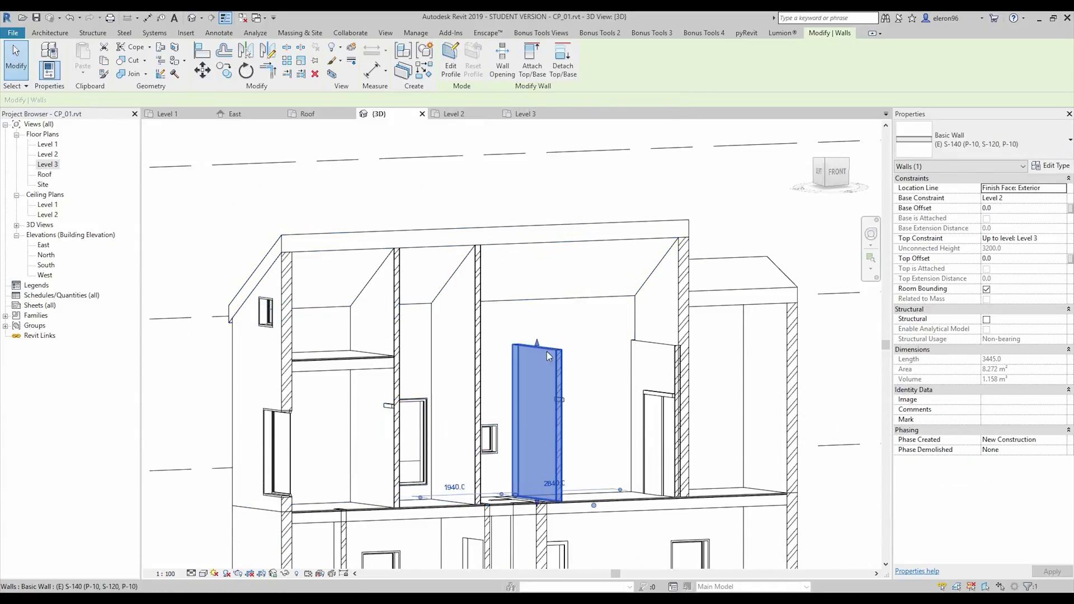
pyautogui.click(531, 61)
pyautogui.click(658, 343)
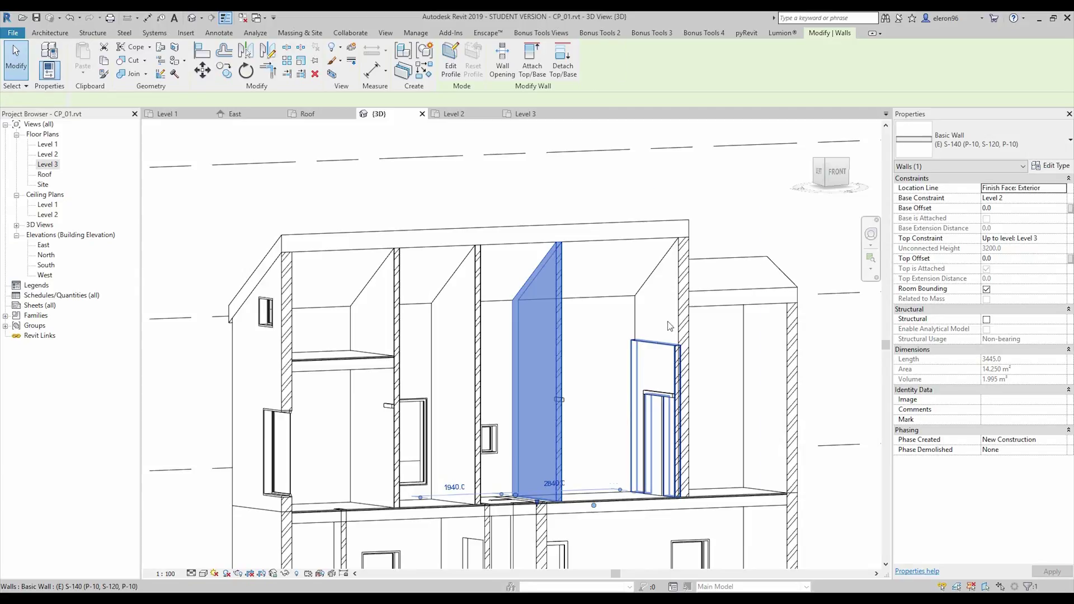
# Step: Attach the top of the S-140 partition containing the door, next to the right gable wall, to the upper roof
pyautogui.click(657, 359)
pyautogui.click(532, 61)
pyautogui.click(636, 269)
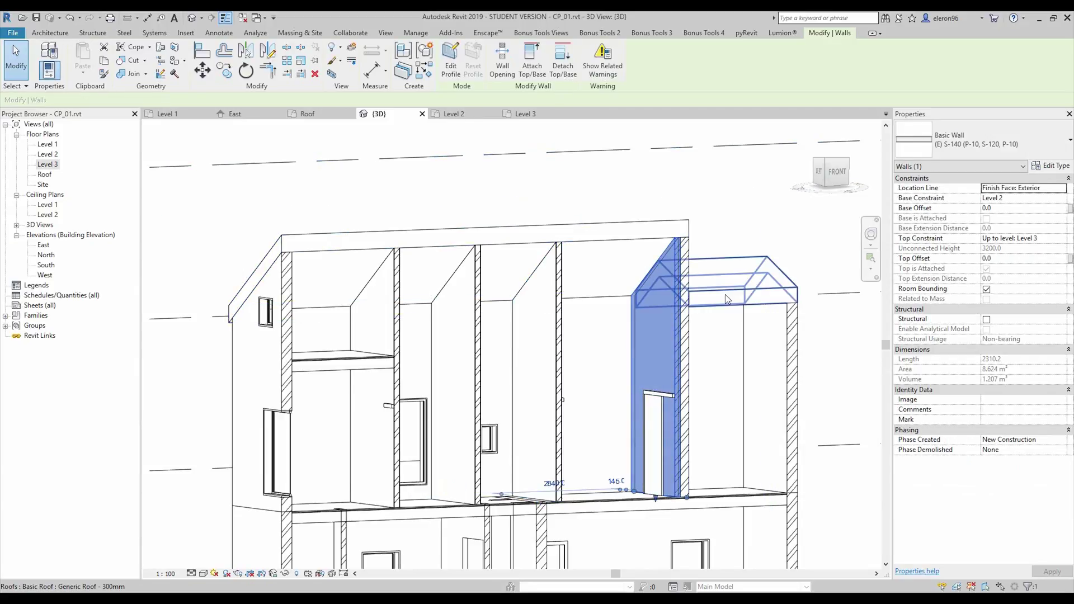
pyautogui.keyDown('shift'); pyautogui.moveTo(635, 268); pyautogui.dragTo(595, 367, button='middle'); pyautogui.keyUp('shift')
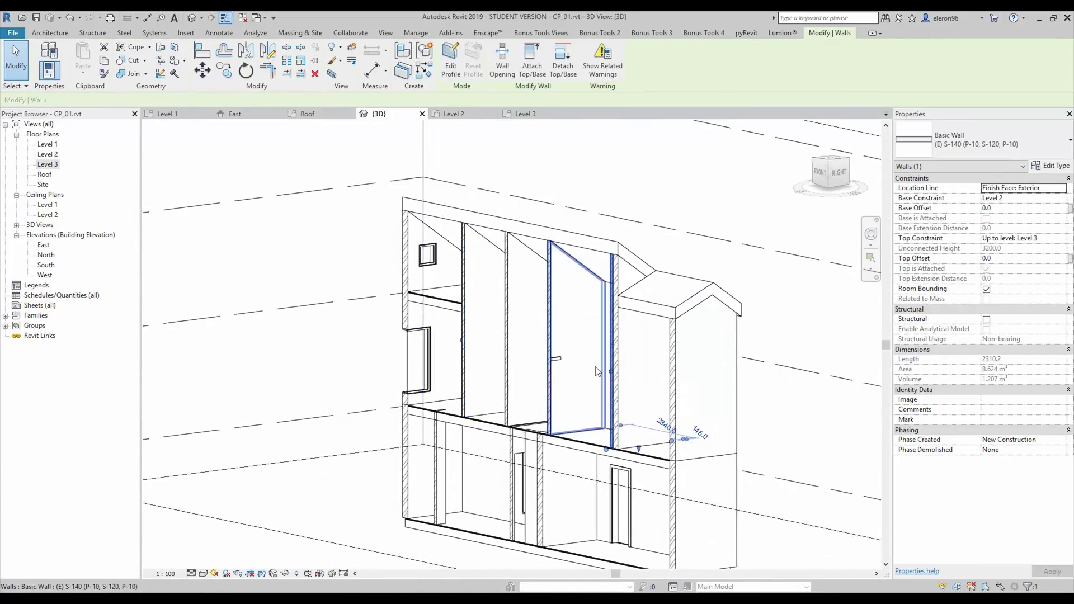
pyautogui.press('Escape')
# Step: Move the section box's front face back out and its right face inward to cut across the smaller volume under the lower roof
pyautogui.keyDown('shift'); pyautogui.moveTo(598, 420); pyautogui.dragTo(498, 427, button='middle'); pyautogui.keyUp('shift')
pyautogui.click(688, 440)
pyautogui.click(423, 497)
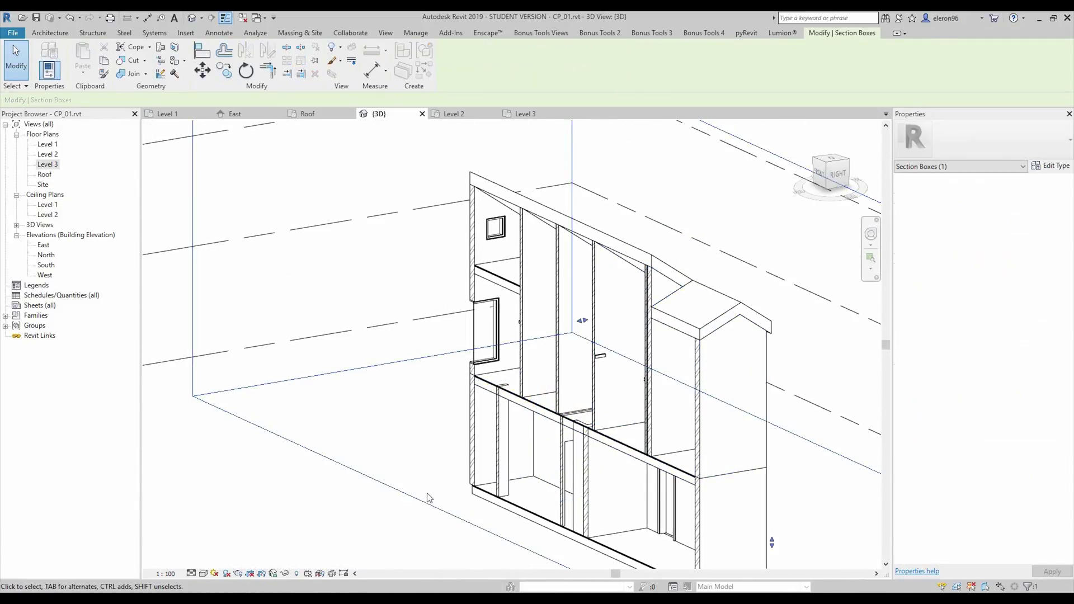
pyautogui.scroll(-2, 429, 418)
pyautogui.moveTo(509, 431); pyautogui.dragTo(501, 355, button='middle')
pyautogui.moveTo(523, 277); pyautogui.dragTo(761, 409)
pyautogui.moveTo(842, 386); pyautogui.dragTo(669, 373)
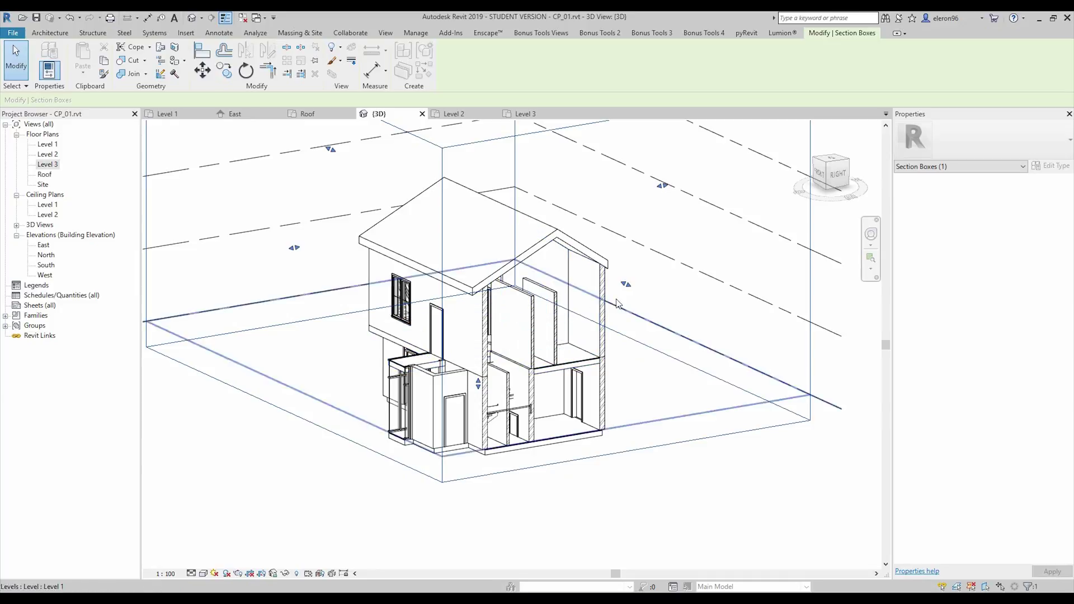
pyautogui.moveTo(623, 289); pyautogui.dragTo(650, 297)
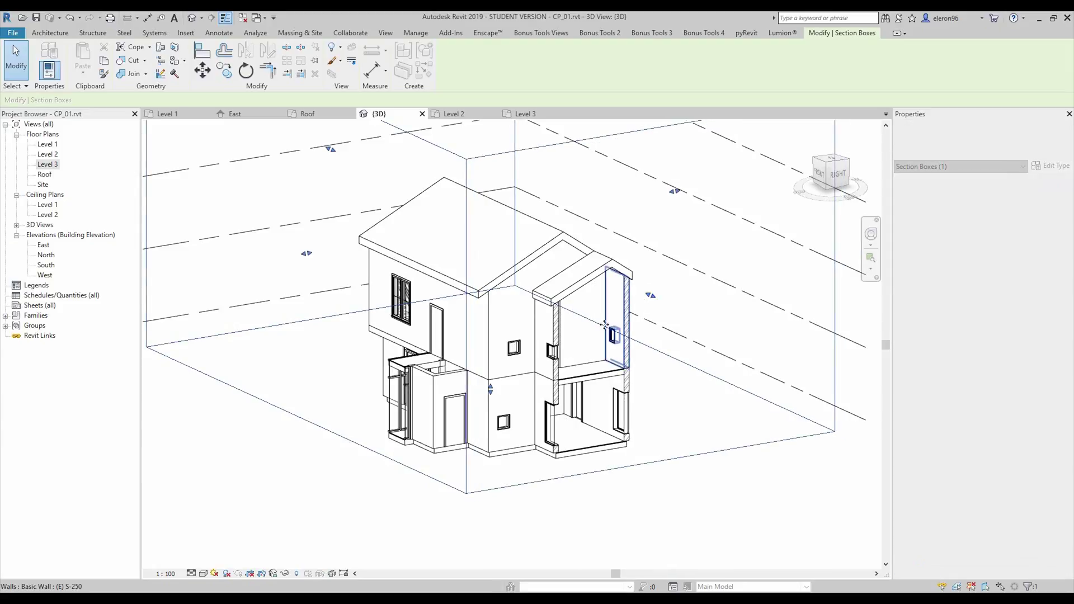
# Step: Edit the S-250 cross wall's profile, extending the opening's head line to the wall's outer edge and removing the opening's side and leftover base lines
pyautogui.click(594, 323)
pyautogui.keyDown('shift'); pyautogui.moveTo(643, 350); pyautogui.dragTo(622, 315, button='middle'); pyautogui.keyUp('shift')
pyautogui.scroll(4, 595, 314)
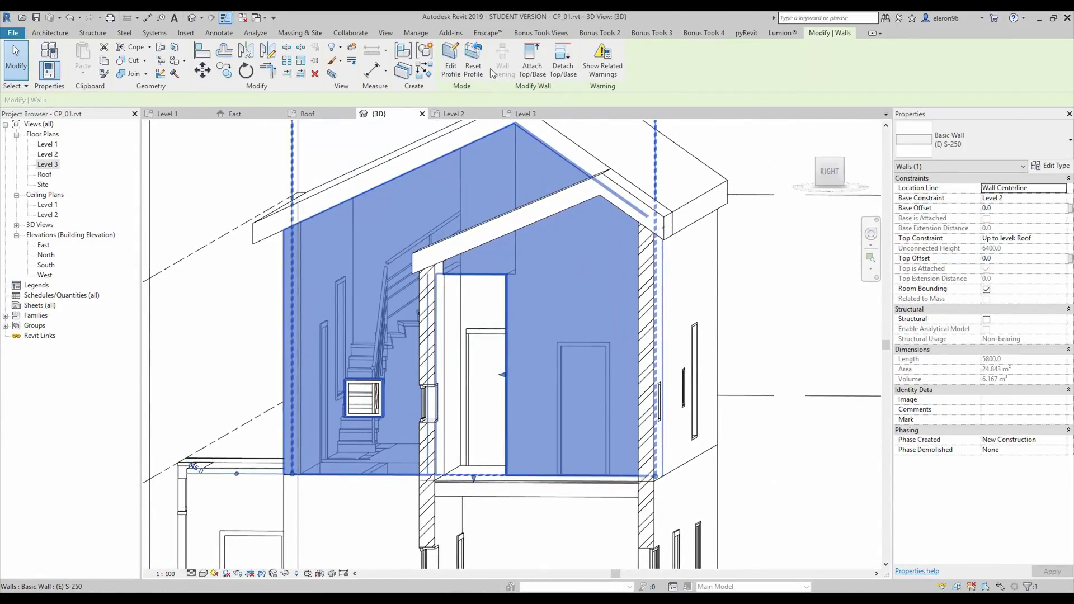
pyautogui.click(458, 65)
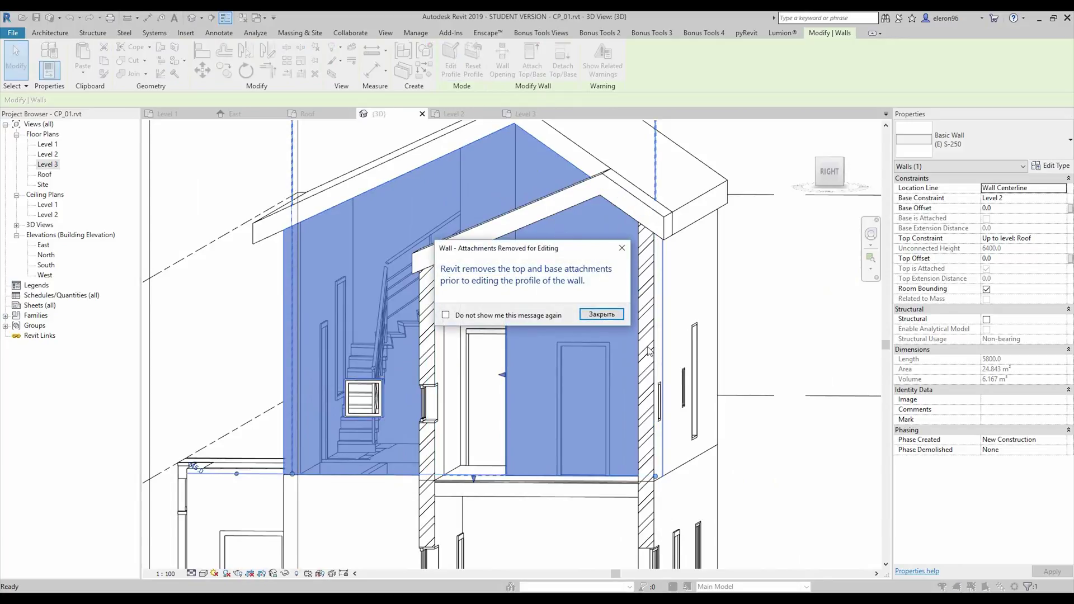
pyautogui.click(602, 315)
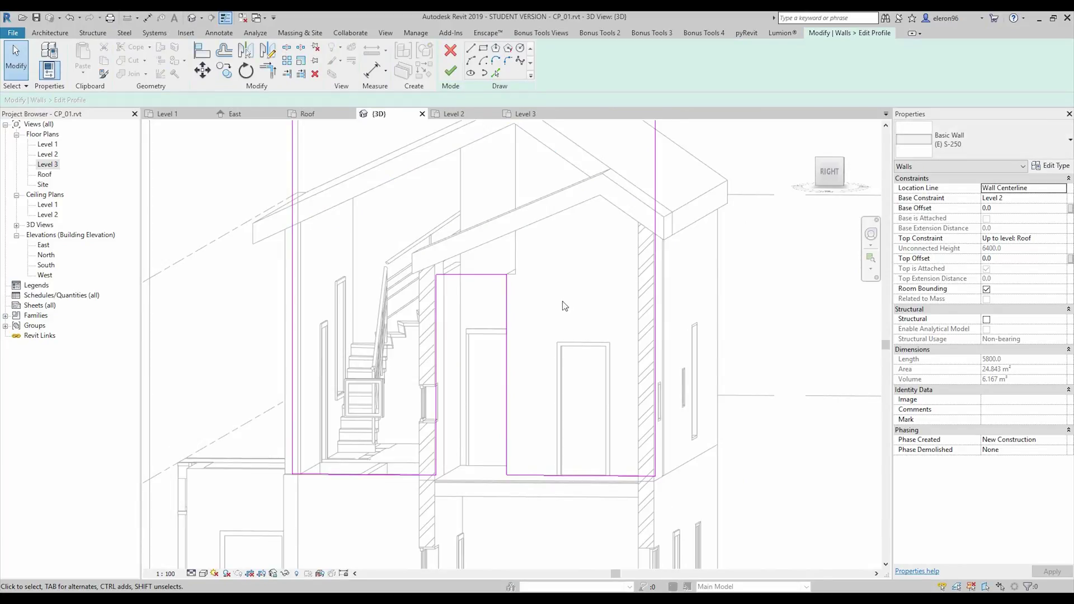
pyautogui.click(656, 238)
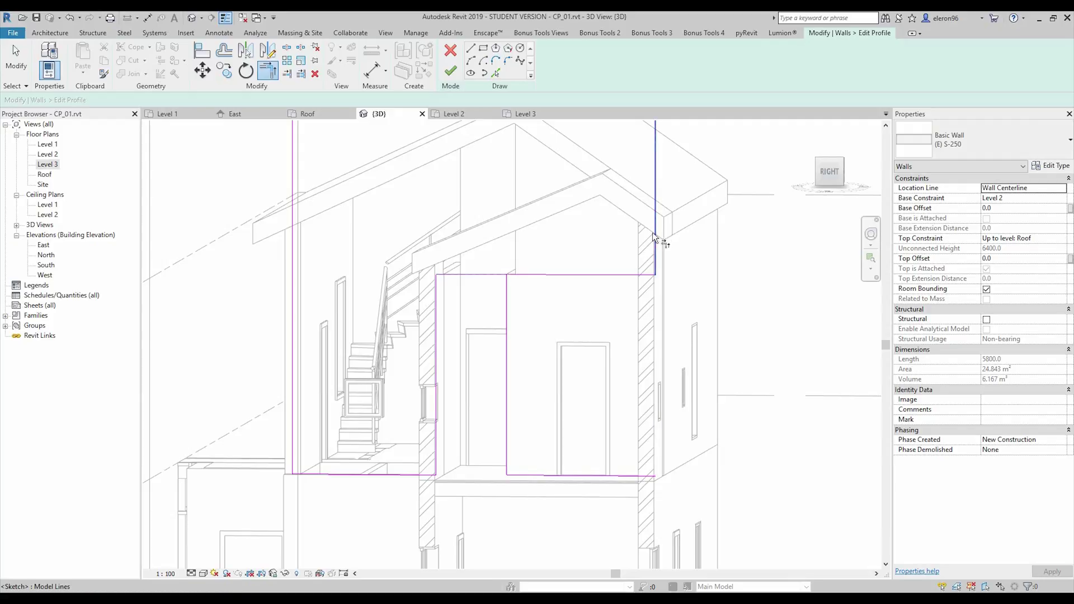
pyautogui.press('Escape')
pyautogui.press('Escape')
pyautogui.click(507, 467)
pyautogui.press('Delete')
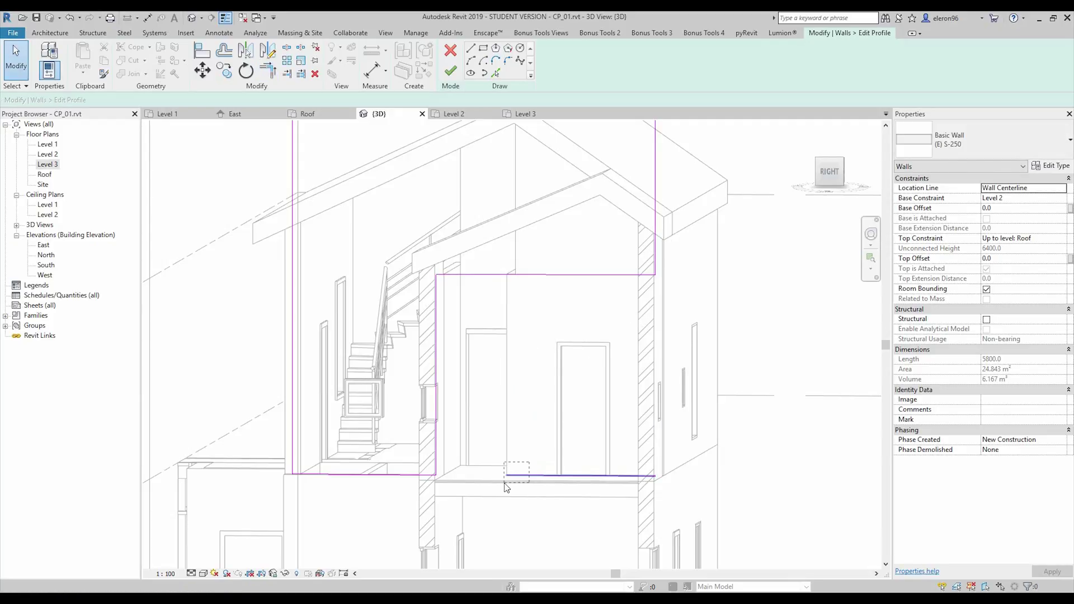
pyautogui.click(450, 71)
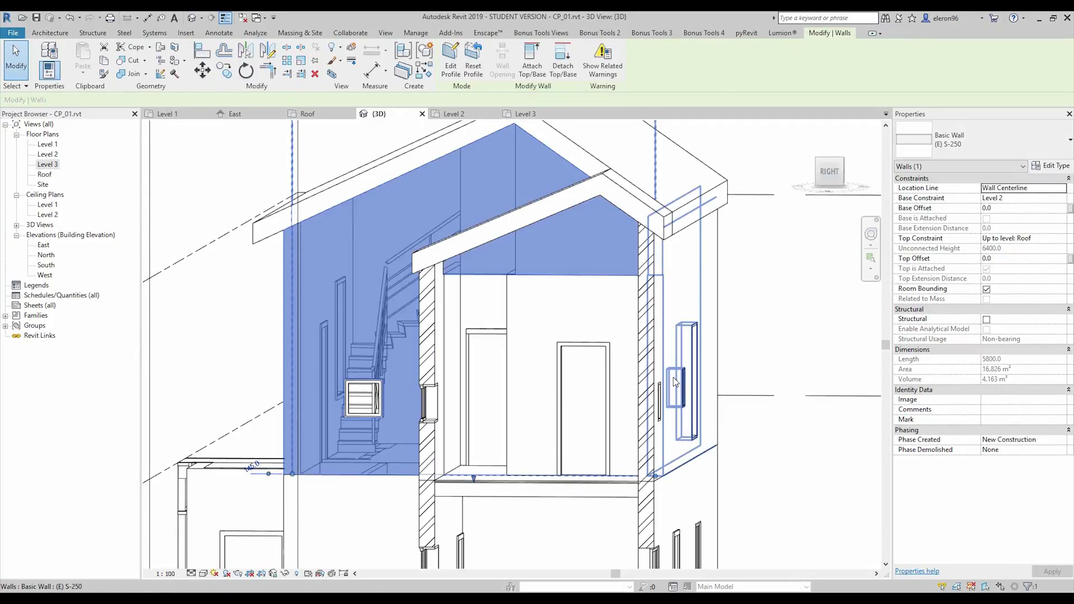
pyautogui.press('Escape')
# Step: Align the S-140 partition containing the door with the face of the S-250 wall above it
pyautogui.keyDown('shift'); pyautogui.moveTo(676, 382); pyautogui.dragTo(644, 385, button='middle'); pyautogui.keyUp('shift')
pyautogui.scroll(3, 542, 307)
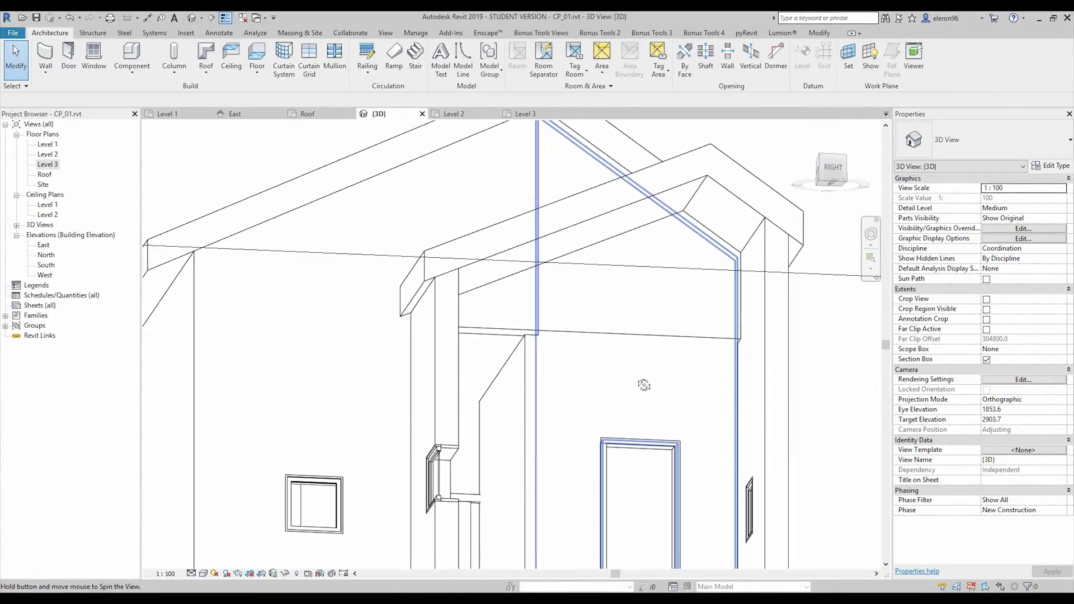
pyautogui.click(589, 380)
pyautogui.press('Escape')
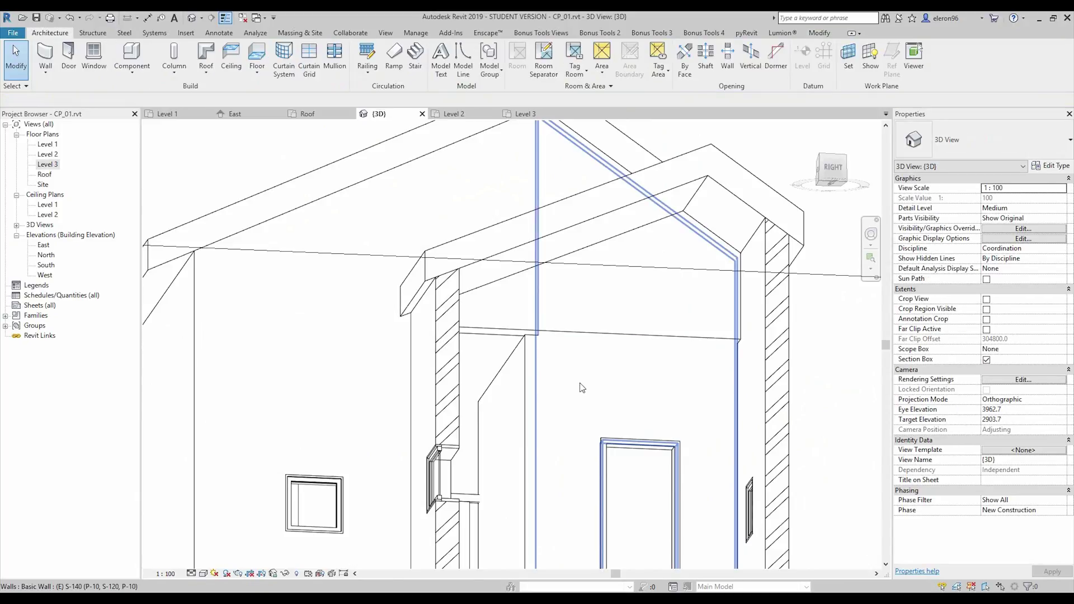
pyautogui.press('l')
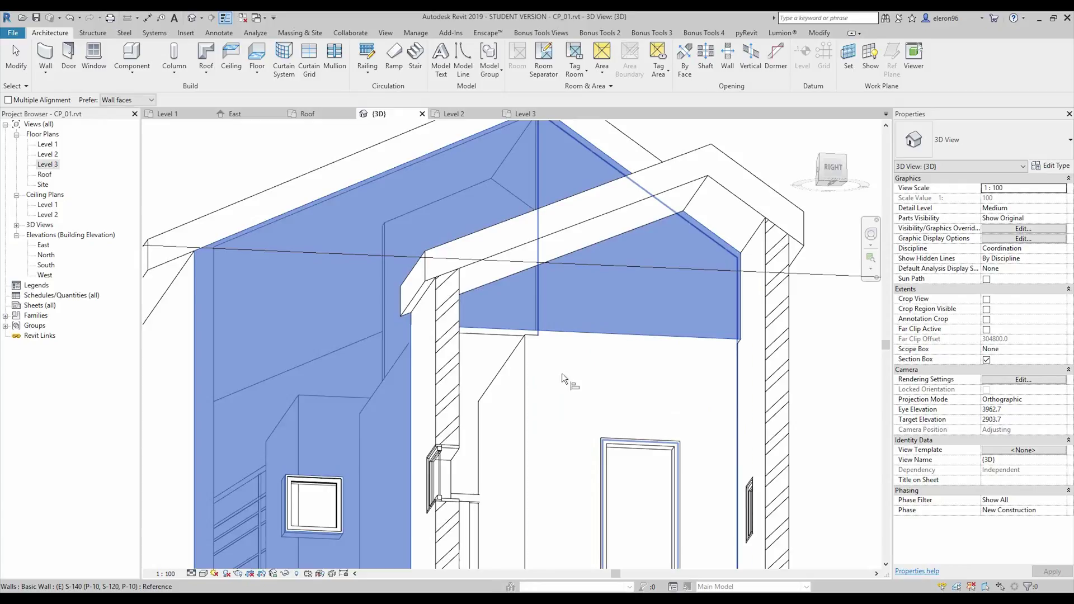
pyautogui.click(561, 374)
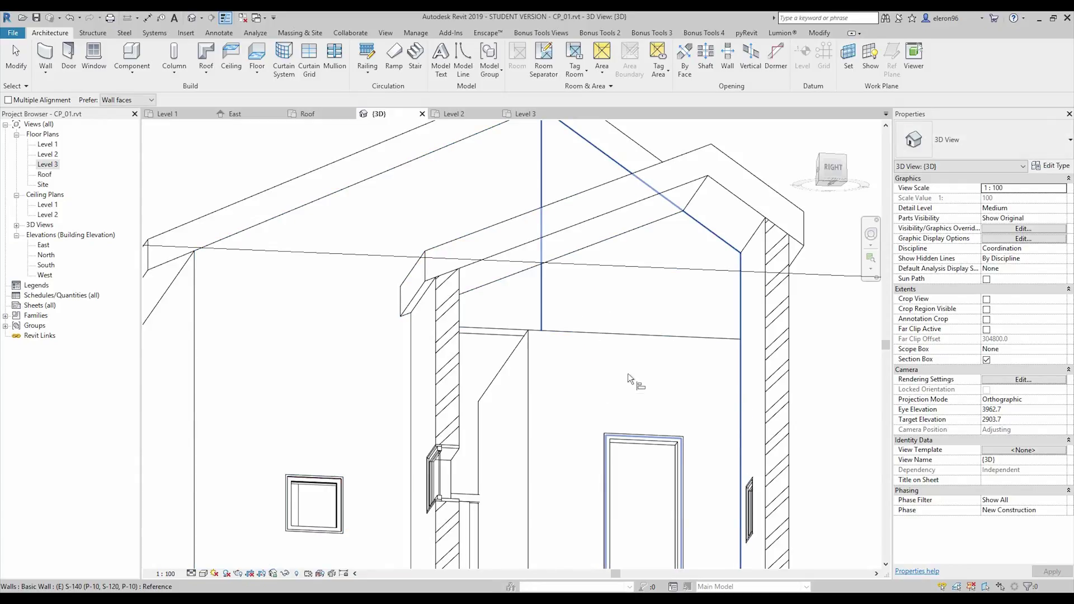
pyautogui.press('Escape')
# Step: Turn off the 3D view's section box and show the whole house
pyautogui.keyDown('shift'); pyautogui.moveTo(633, 358); pyautogui.dragTo(586, 394, button='middle'); pyautogui.keyUp('shift')
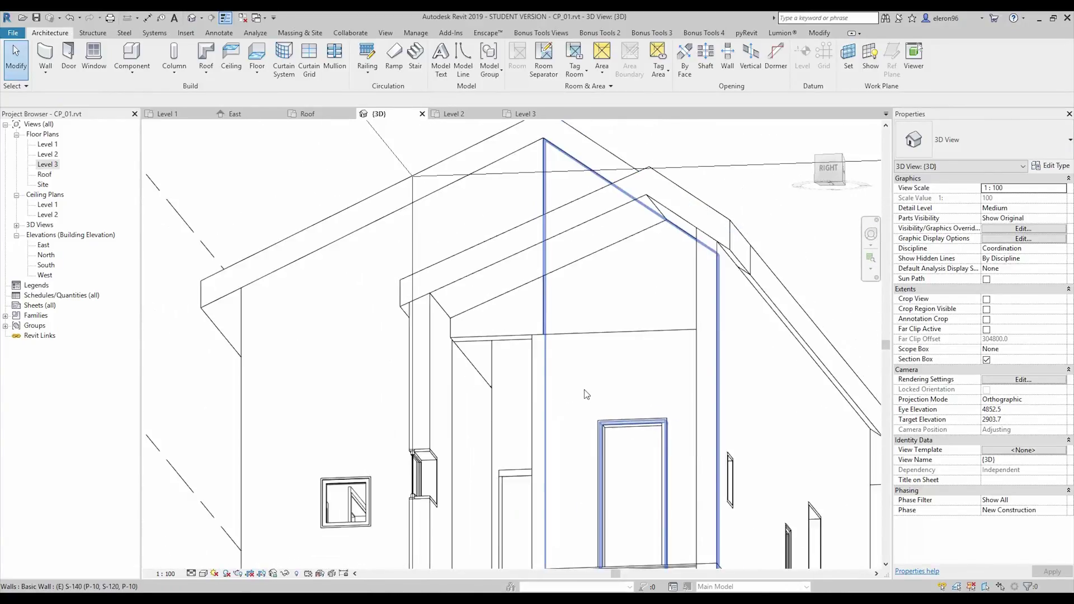
pyautogui.scroll(-4, 586, 394)
pyautogui.keyDown('shift'); pyautogui.moveTo(640, 259); pyautogui.dragTo(760, 434, button='middle'); pyautogui.keyUp('shift')
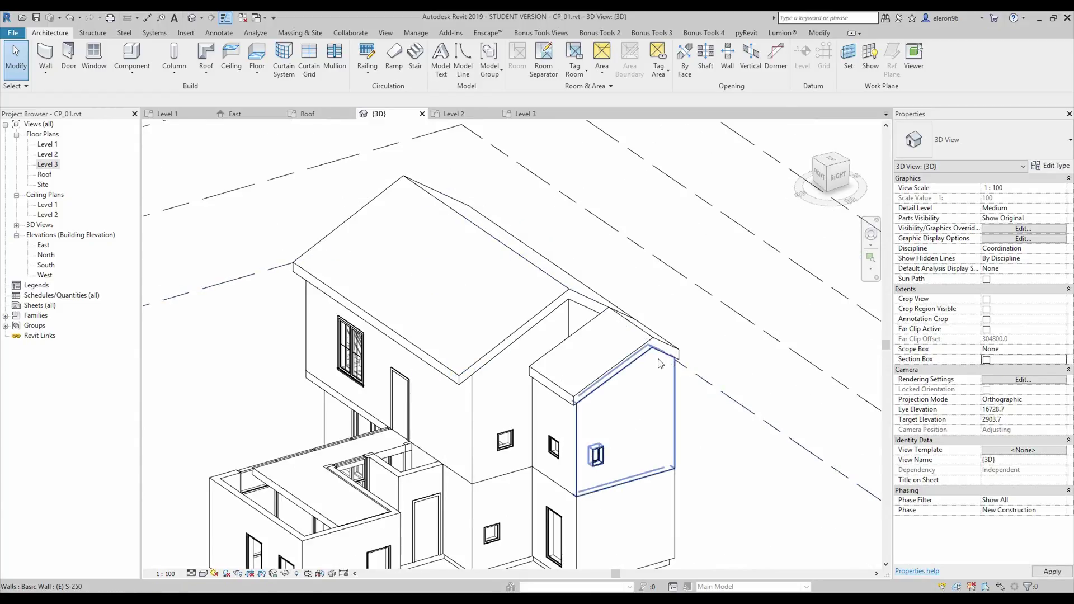
pyautogui.scroll(-3, 659, 364)
pyautogui.moveTo(659, 364); pyautogui.dragTo(610, 414, button='middle')
pyautogui.scroll(3, 610, 415)
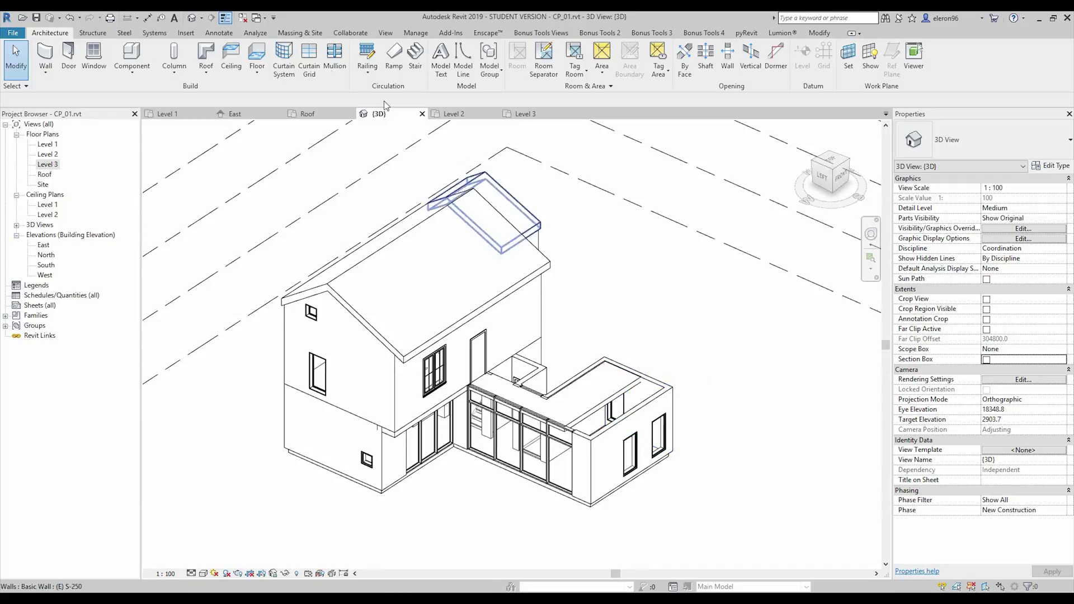
# Step: Start a Roof by Extrusion on the single-storey volume's S-250 end wall face, with Roof as reference level and a 0.0 offset
pyautogui.click(205, 69)
pyautogui.click(246, 114)
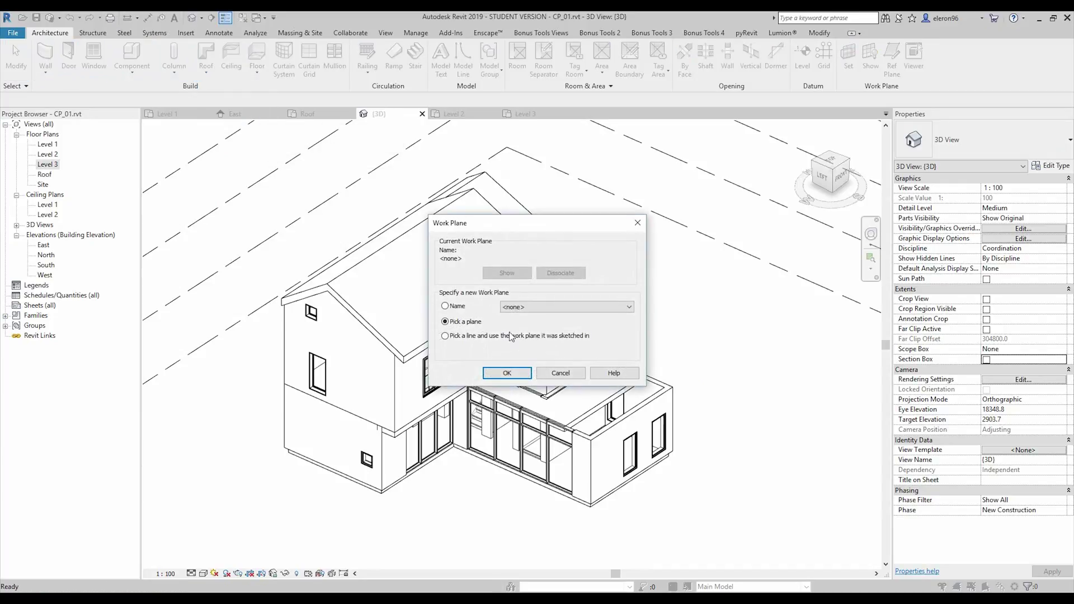
pyautogui.click(507, 373)
pyautogui.keyDown('shift'); pyautogui.moveTo(719, 360); pyautogui.dragTo(518, 330, button='middle'); pyautogui.keyUp('shift')
pyautogui.click(518, 331)
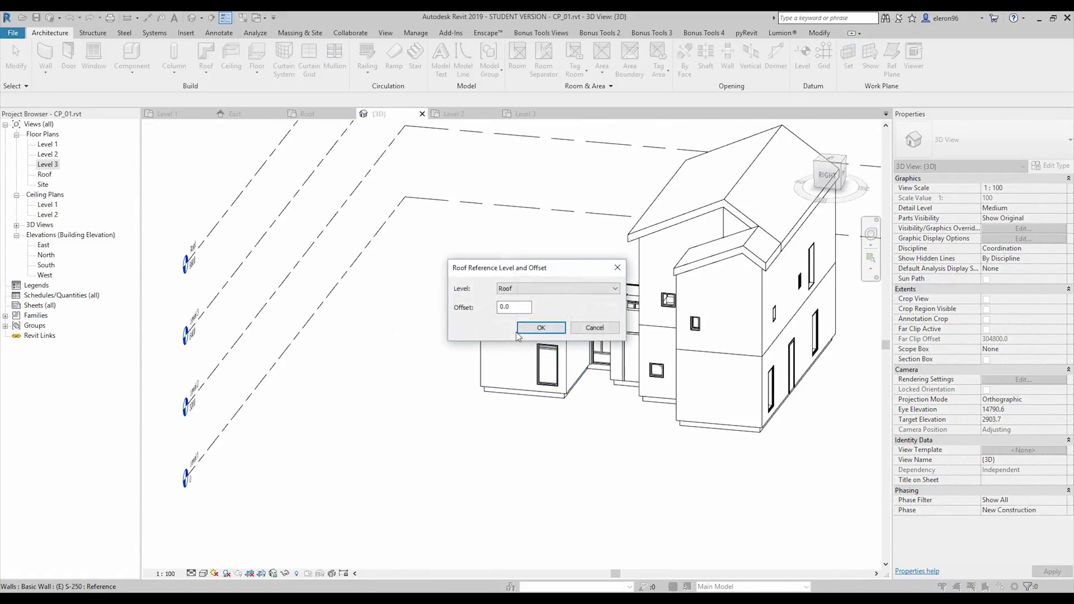
pyautogui.click(541, 329)
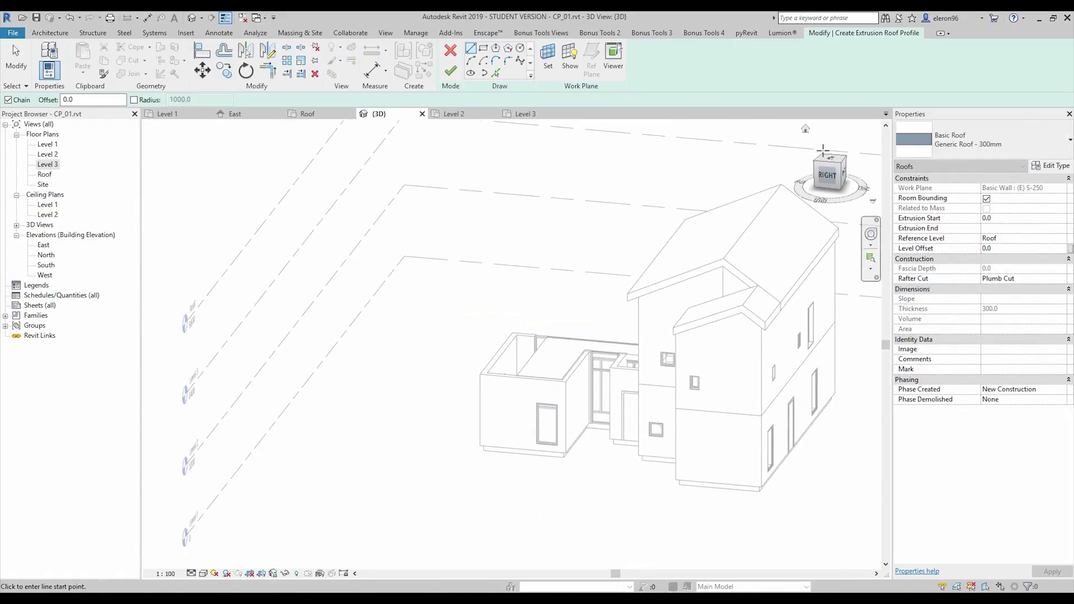
# Step: Sketch a two-segment gable profile tracing the upper roof's top edge from eave to ridge to eave
pyautogui.click(829, 183)
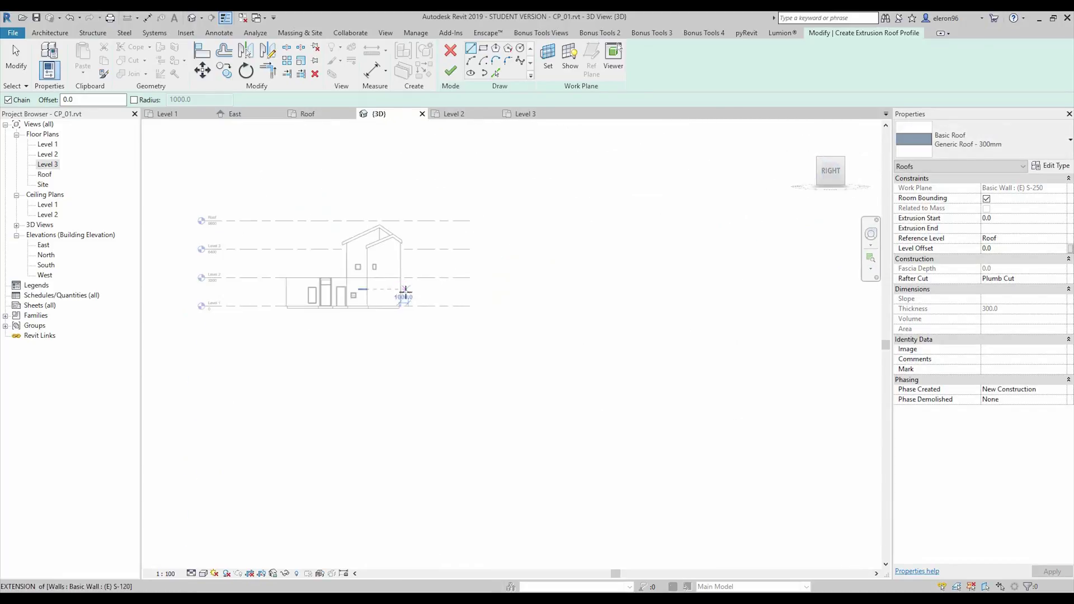
pyautogui.scroll(3, 501, 361)
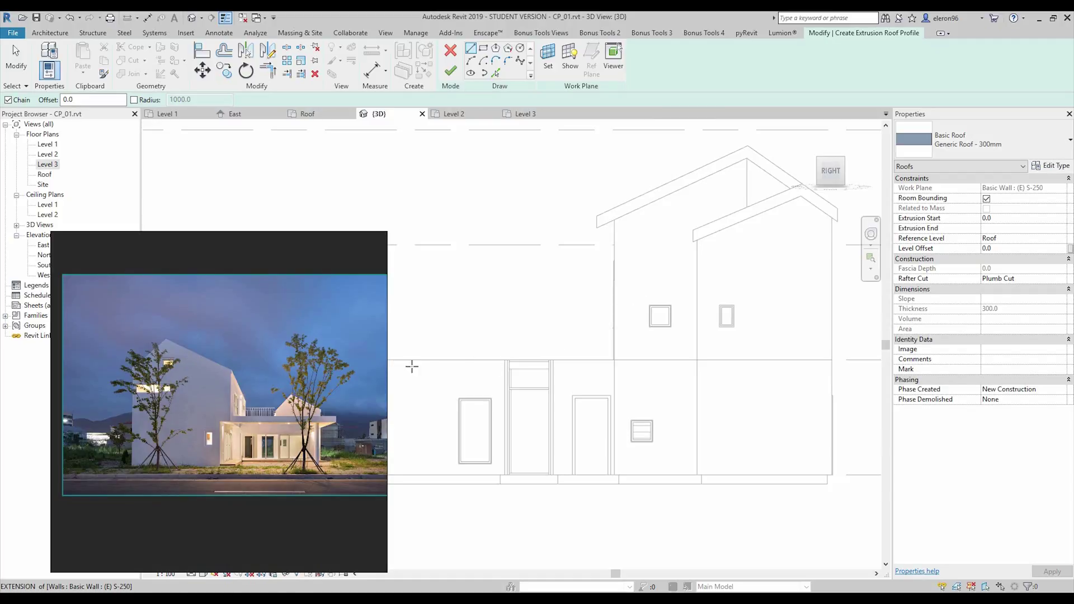
pyautogui.moveTo(544, 344)
pyautogui.mouseDown(button='middle')
pyautogui.moveTo(513, 386)
pyautogui.moveTo(494, 375)
pyautogui.moveTo(576, 319)
pyautogui.moveTo(635, 364)
pyautogui.moveTo(717, 364)
pyautogui.mouseUp(button='middle')
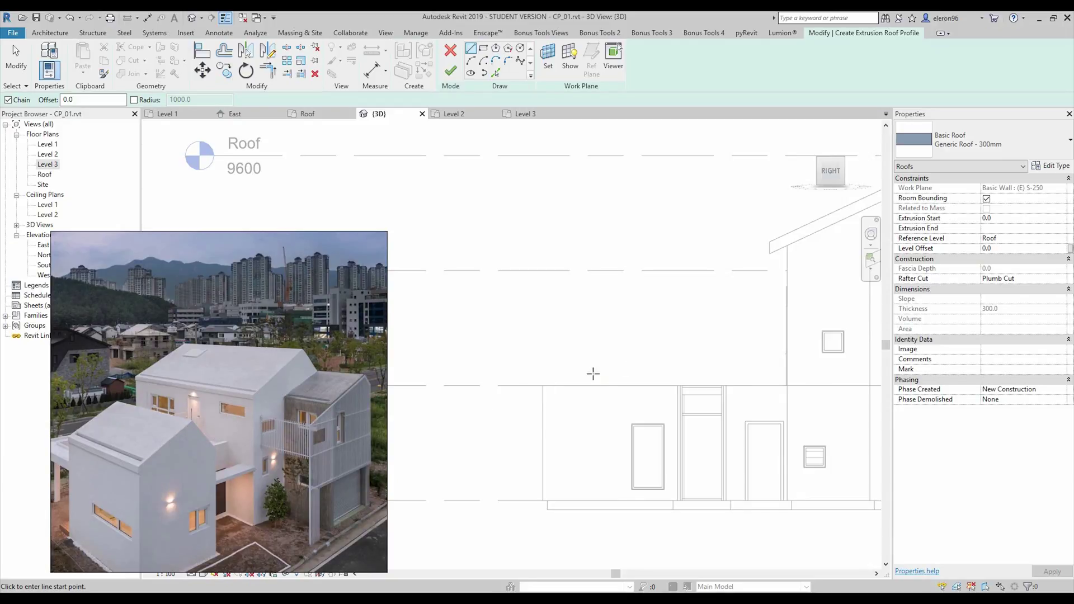
pyautogui.moveTo(593, 374); pyautogui.dragTo(527, 383, button='middle')
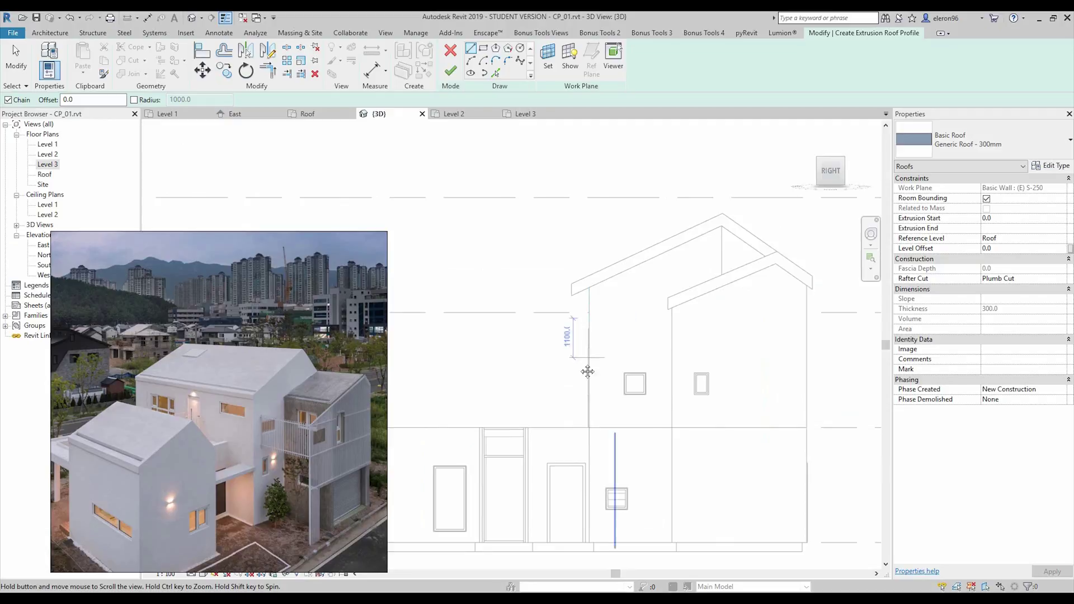
pyautogui.moveTo(587, 372); pyautogui.dragTo(481, 389, button='middle')
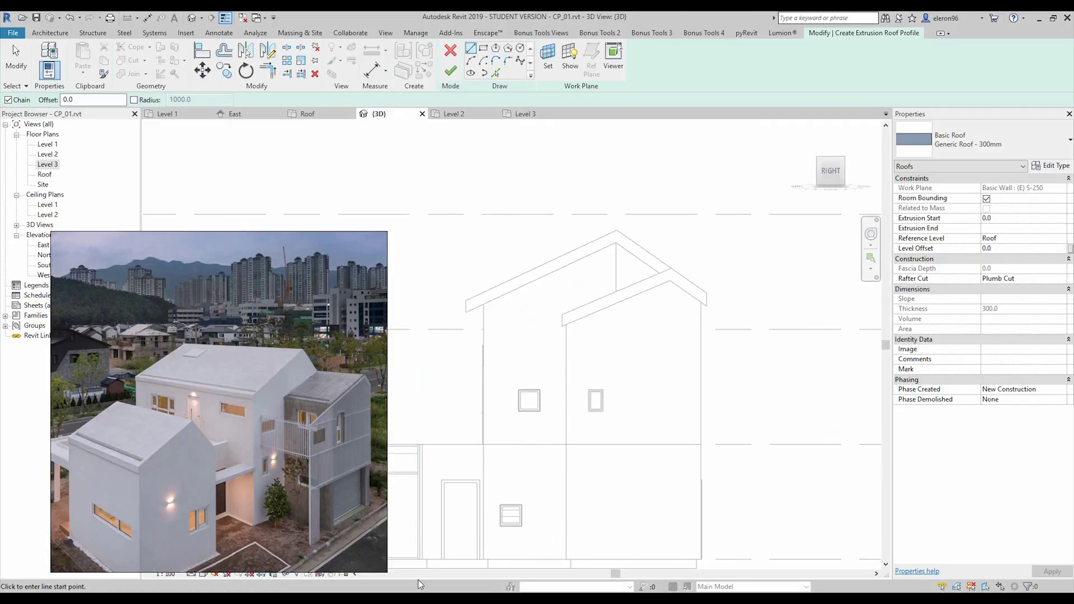
pyautogui.scroll(3, 624, 240)
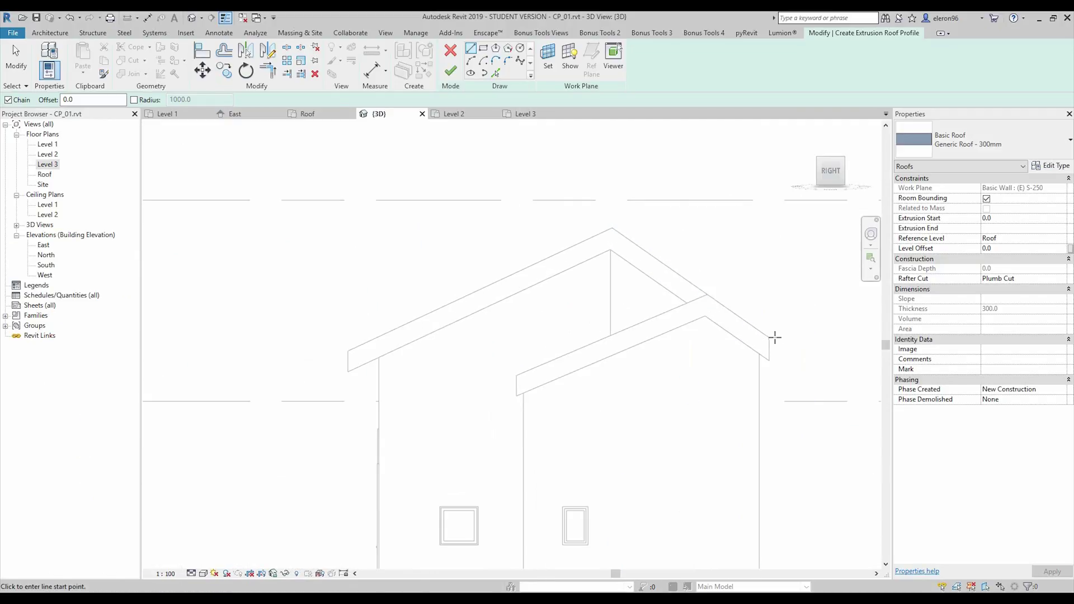
pyautogui.click(770, 337)
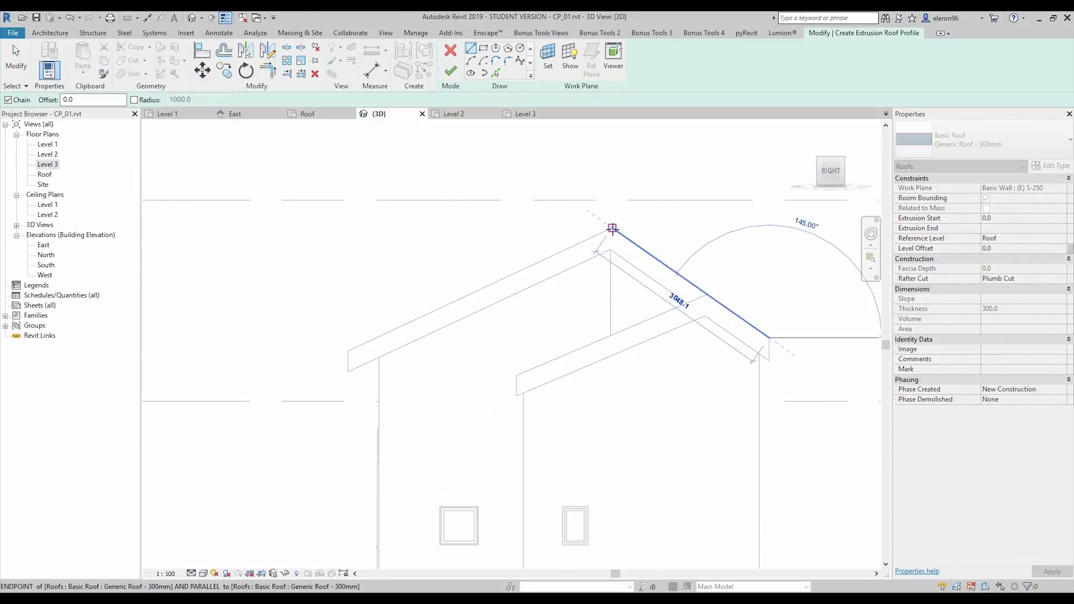
pyautogui.click(613, 228)
pyautogui.click(349, 351)
pyautogui.press('Escape')
pyautogui.press('Escape')
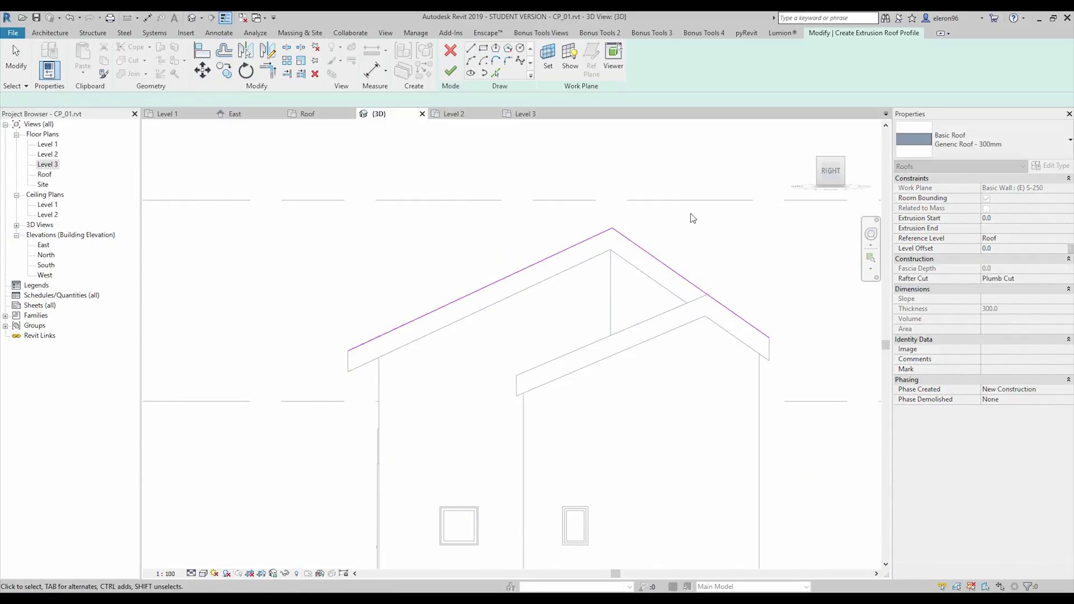
# Step: Move both gable profile lines from the upper roof down over the single-storey volume, with the eaves slightly below Level 2
pyautogui.press('Tab')
pyautogui.click(550, 257)
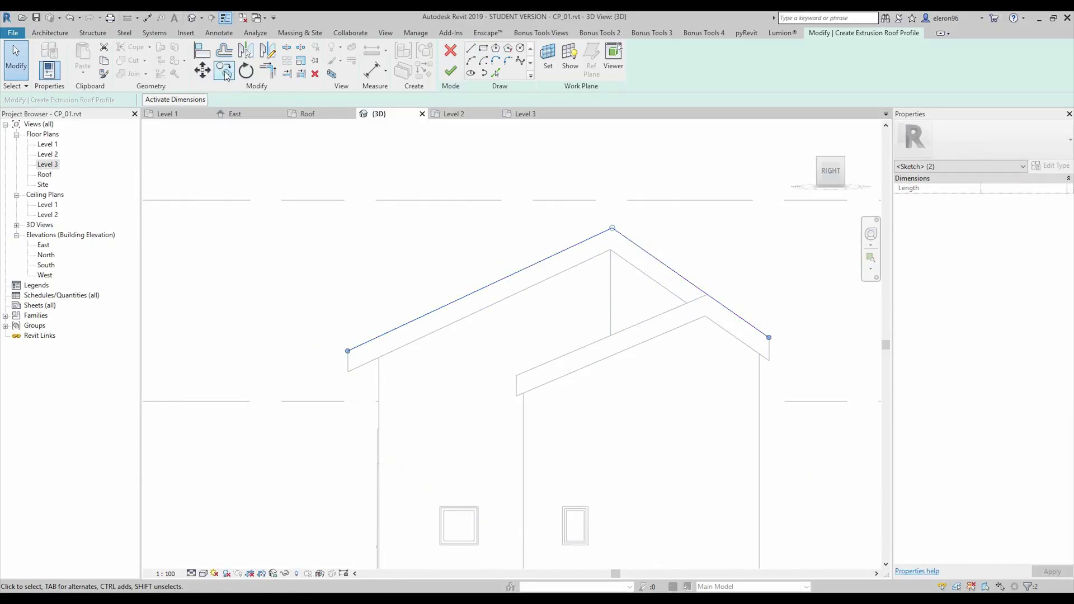
pyautogui.click(208, 74)
pyautogui.click(768, 336)
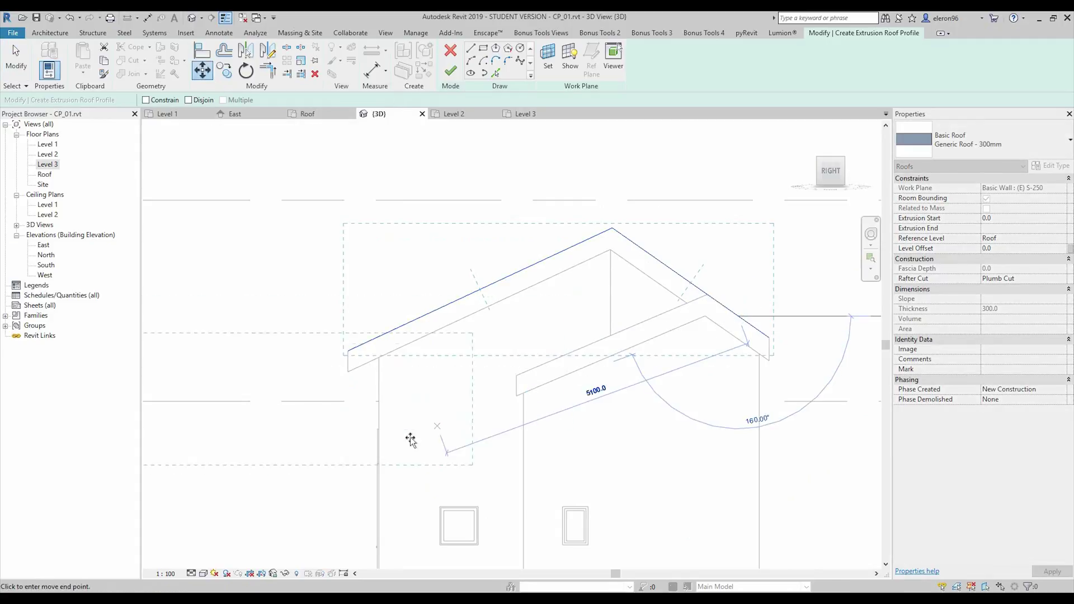
pyautogui.scroll(4, 571, 294)
pyautogui.scroll(-2, 565, 314)
pyautogui.scroll(2, 607, 336)
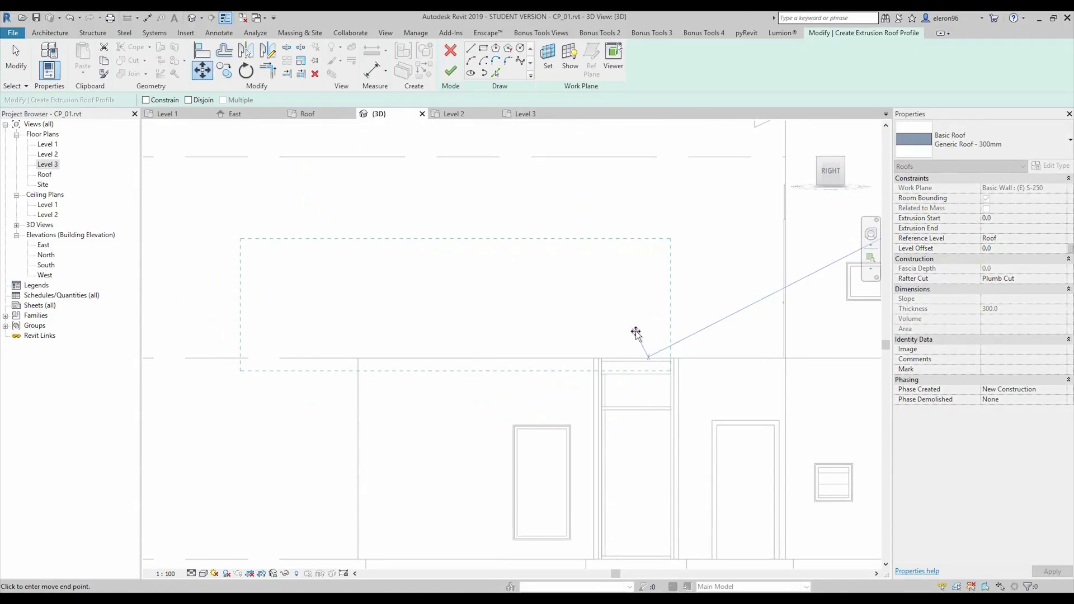
pyautogui.click(642, 350)
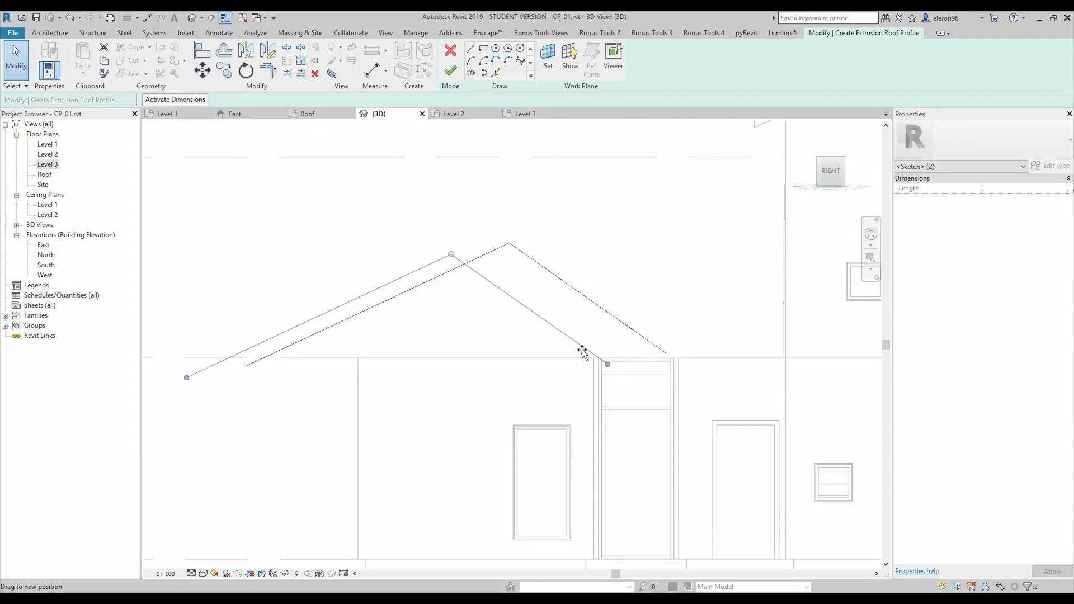
pyautogui.moveTo(582, 351); pyautogui.dragTo(587, 359)
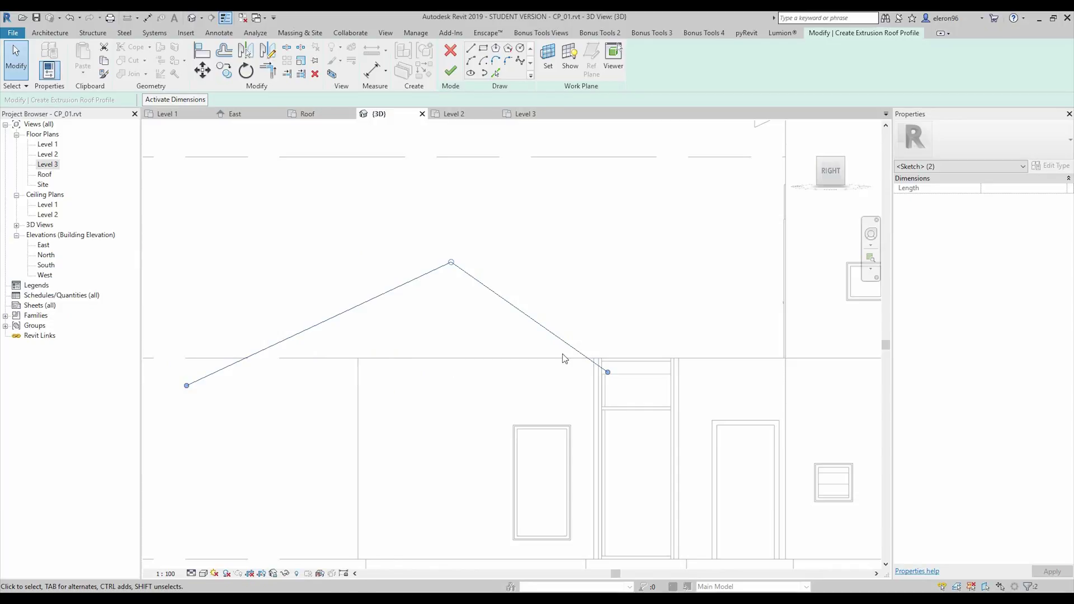
pyautogui.moveTo(564, 358); pyautogui.dragTo(563, 336, button='middle')
pyautogui.click(636, 265)
# Step: Sketch a horizontal helper line about 4900 mm long along Level 2, above the single-storey volume
pyautogui.moveTo(638, 307); pyautogui.dragTo(562, 415, button='middle')
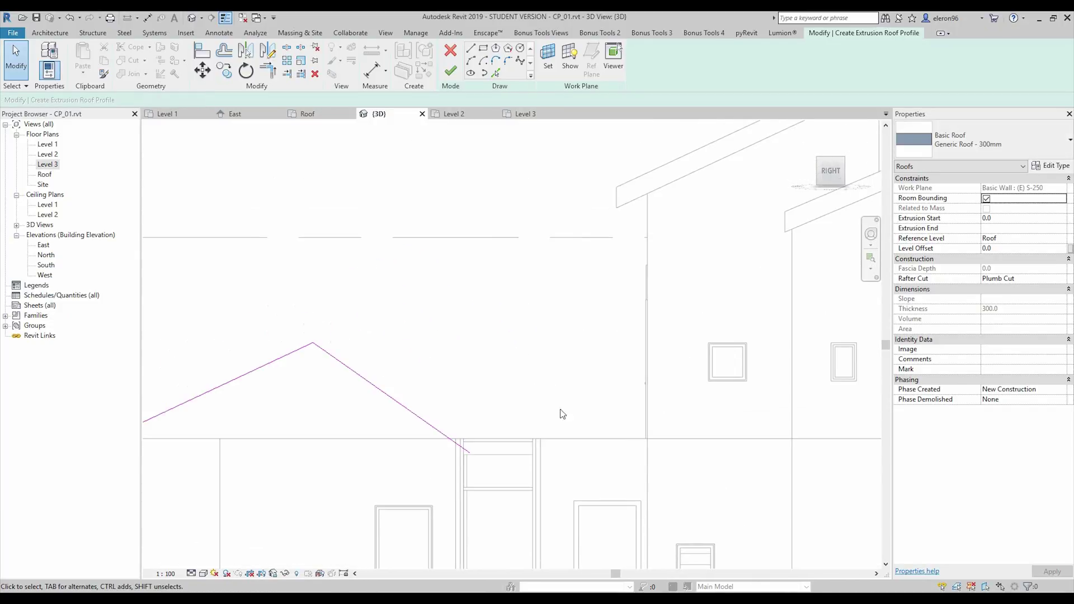
pyautogui.scroll(-5, 611, 447)
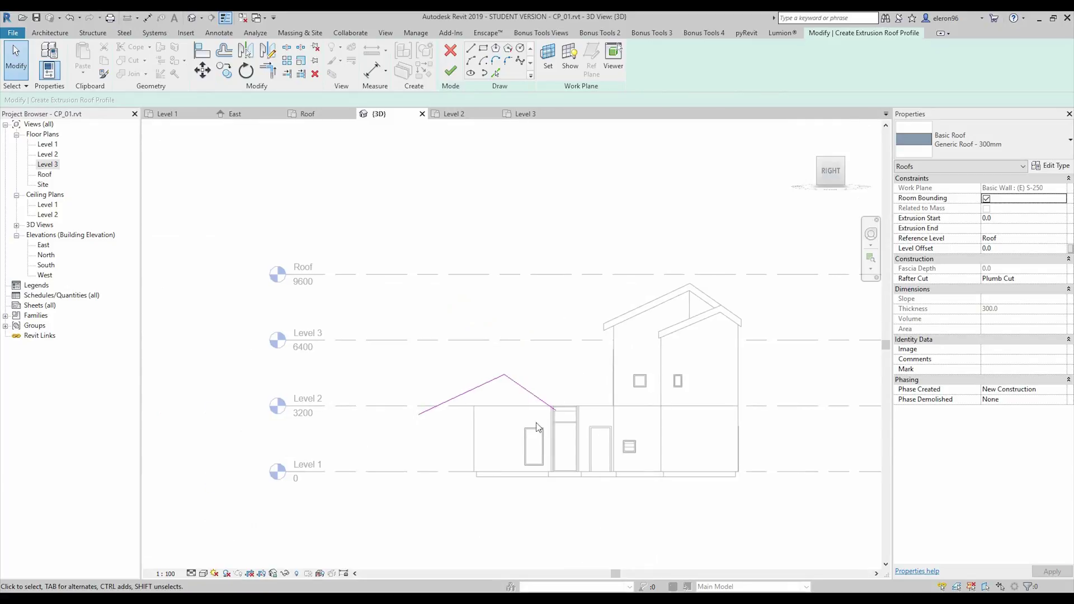
pyautogui.scroll(5, 560, 409)
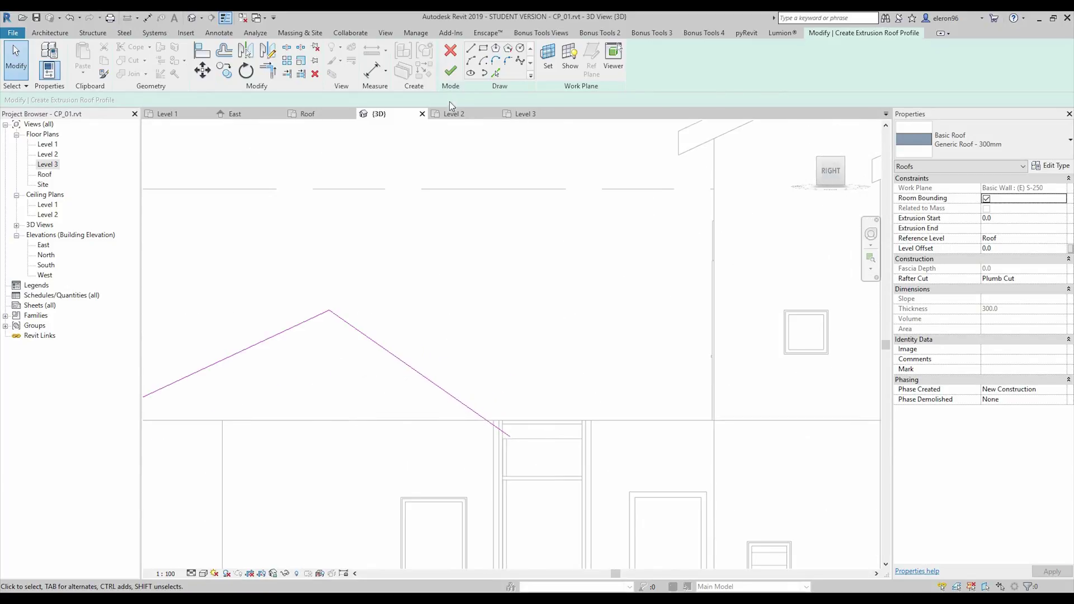
pyautogui.click(50, 32)
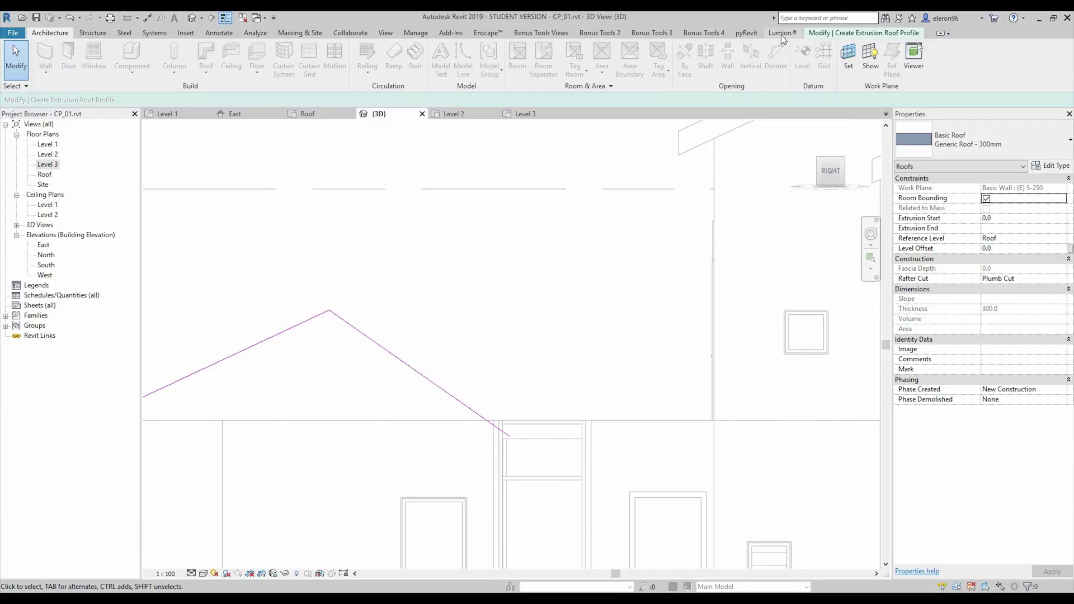
pyautogui.click(846, 35)
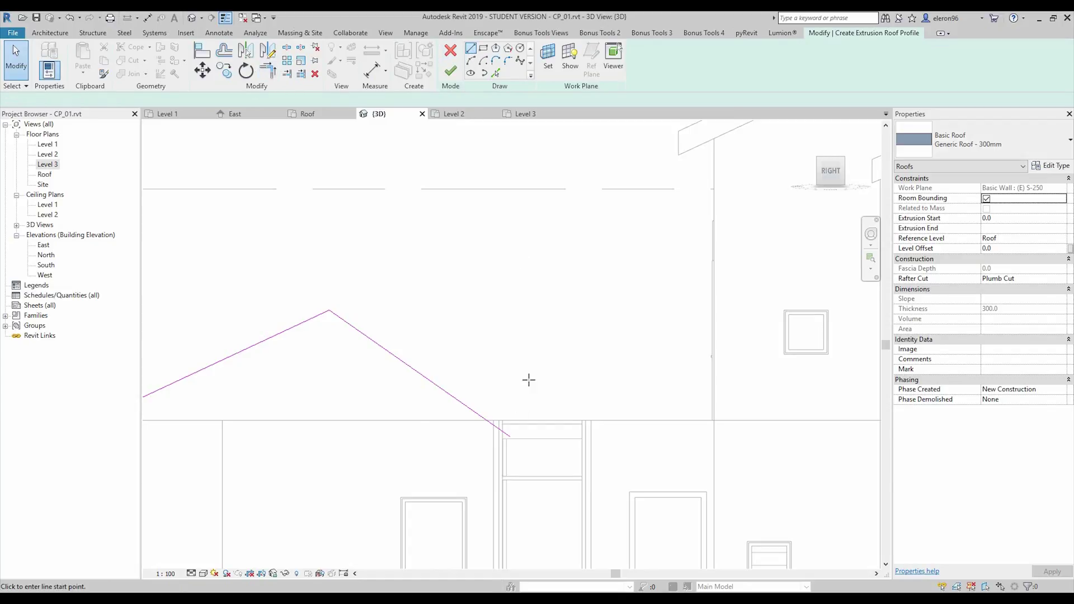
pyautogui.click(534, 420)
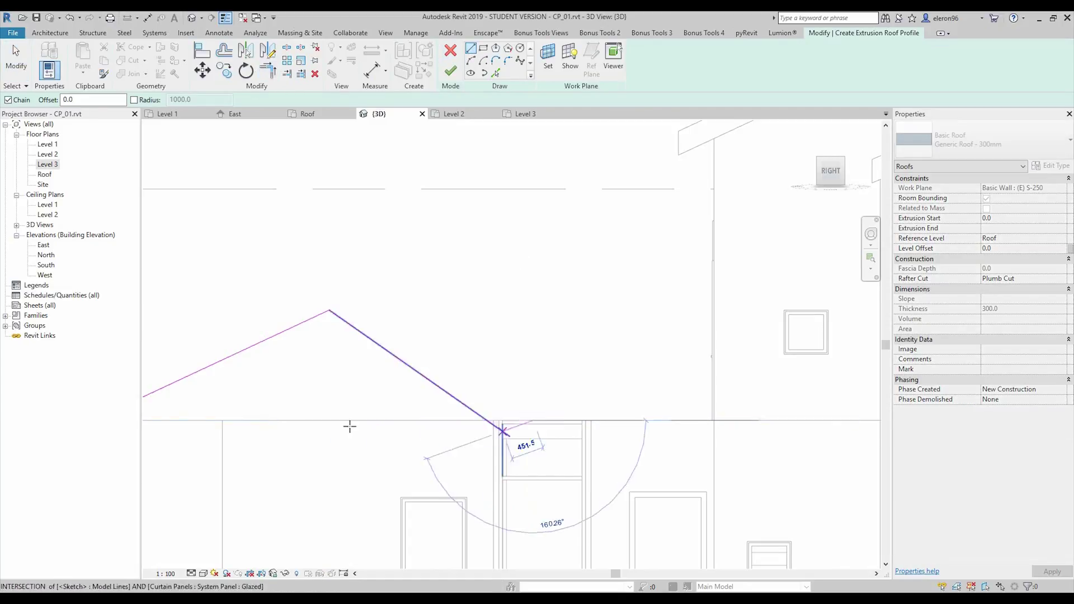
pyautogui.click(179, 420)
pyautogui.press('Escape')
pyautogui.press('Escape')
# Step: Move the horizontal helper line up and set its height above Level 2 to 1200 mm
pyautogui.moveTo(296, 421); pyautogui.dragTo(314, 379)
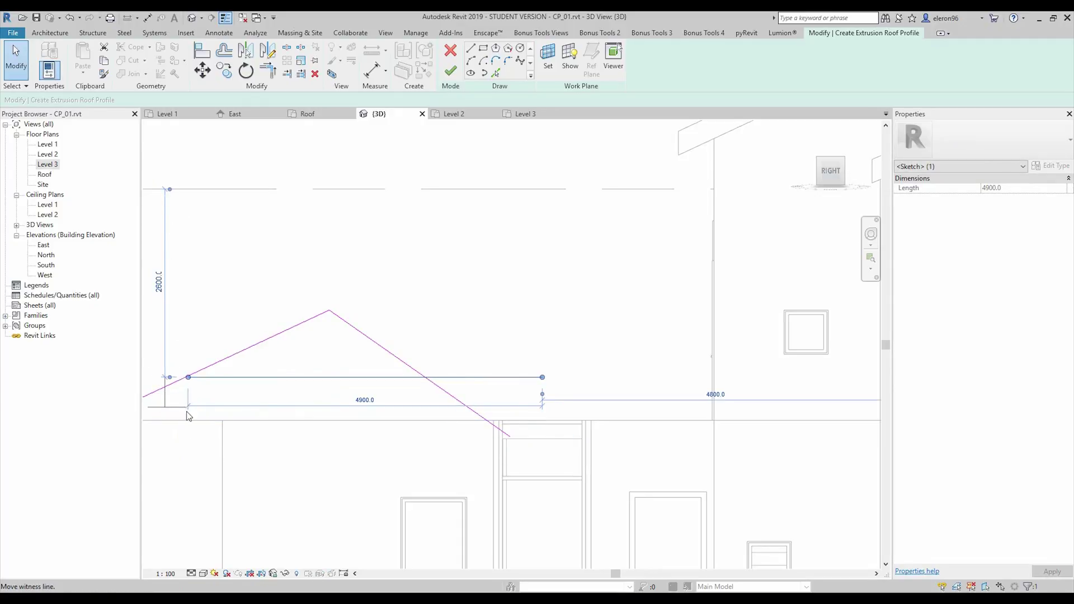
pyautogui.moveTo(195, 423); pyautogui.dragTo(300, 428, button='middle')
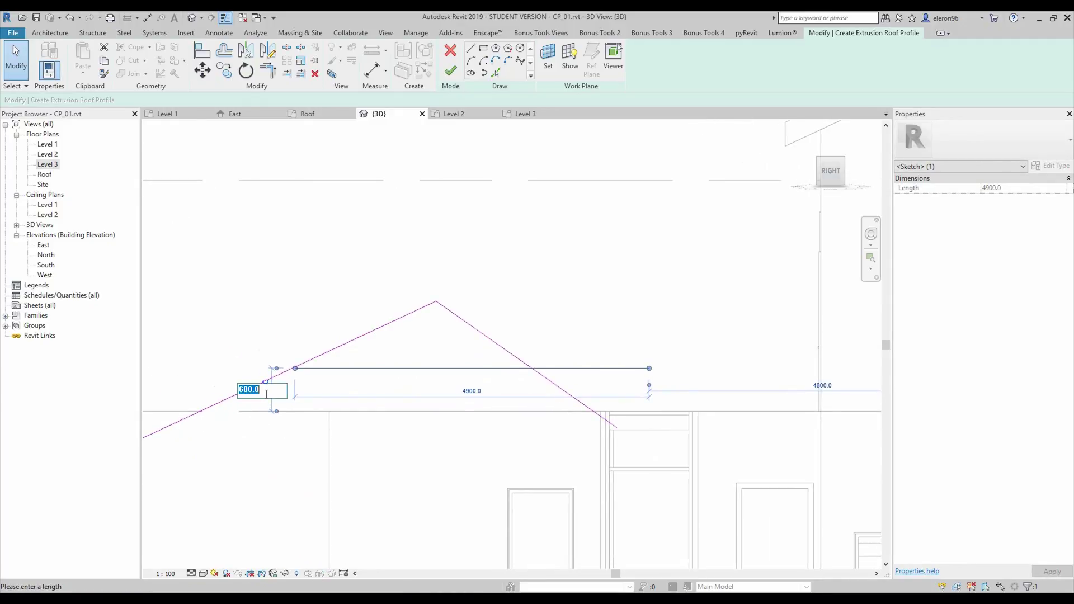
pyautogui.click(266, 394)
pyautogui.write('1200')
pyautogui.press('Return')
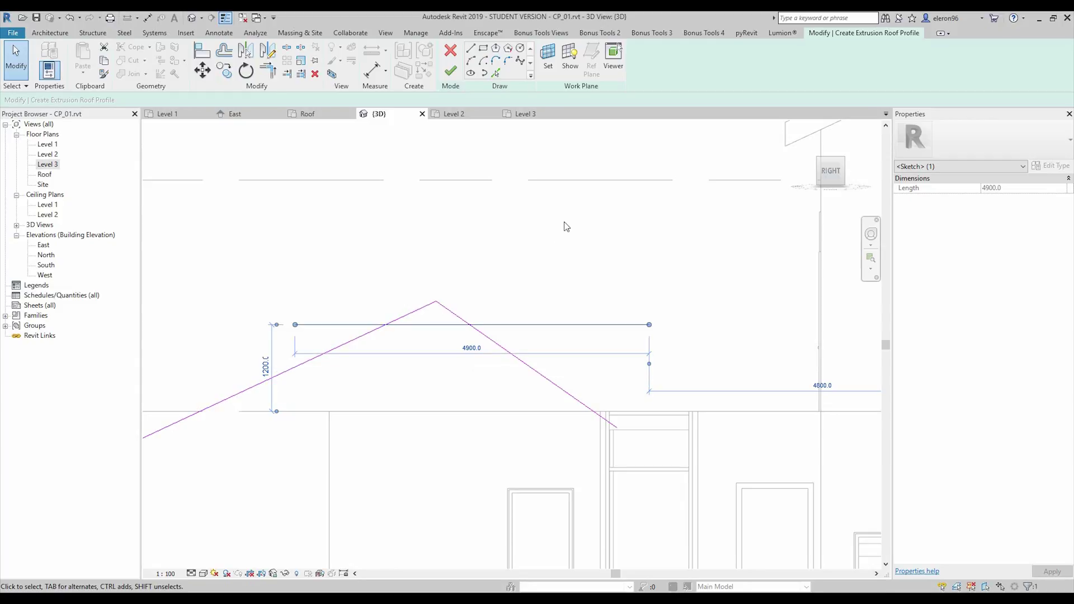
# Step: Move both gable profile lines so they straddle the horizontal helper line, with the eaves slightly above Level 2
pyautogui.click(564, 227)
pyautogui.click(422, 308)
pyautogui.keyDown('ctrl'); pyautogui.click(450, 311); pyautogui.keyUp('ctrl')
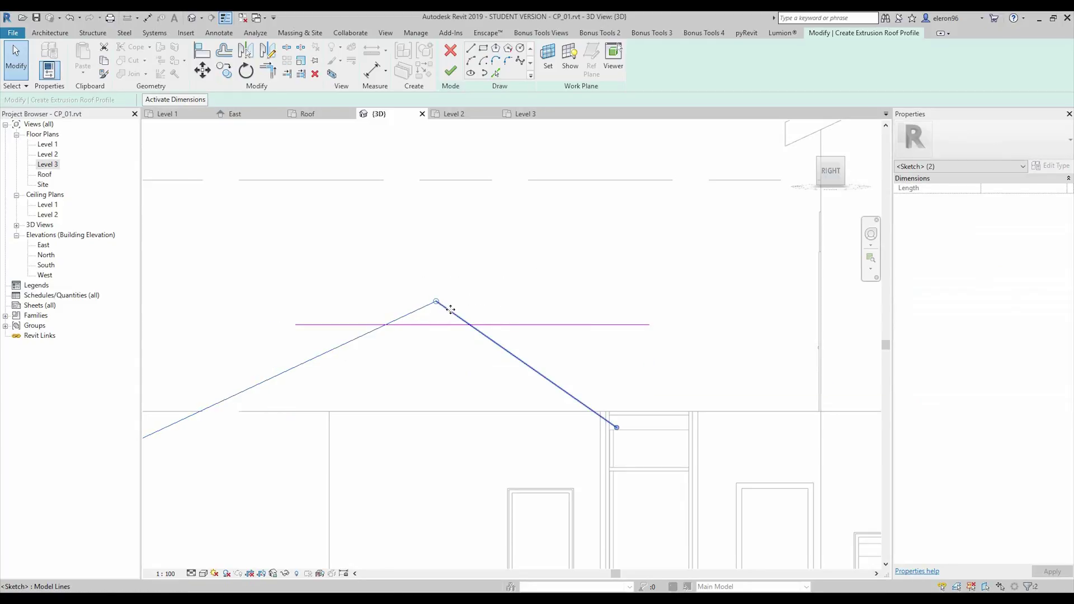
pyautogui.moveTo(450, 309)
pyautogui.mouseDown()
pyautogui.moveTo(460, 235)
pyautogui.moveTo(446, 220)
pyautogui.moveTo(475, 234)
pyautogui.moveTo(461, 238)
pyautogui.moveTo(527, 249)
pyautogui.moveTo(559, 279)
pyautogui.moveTo(554, 268)
pyautogui.mouseUp()
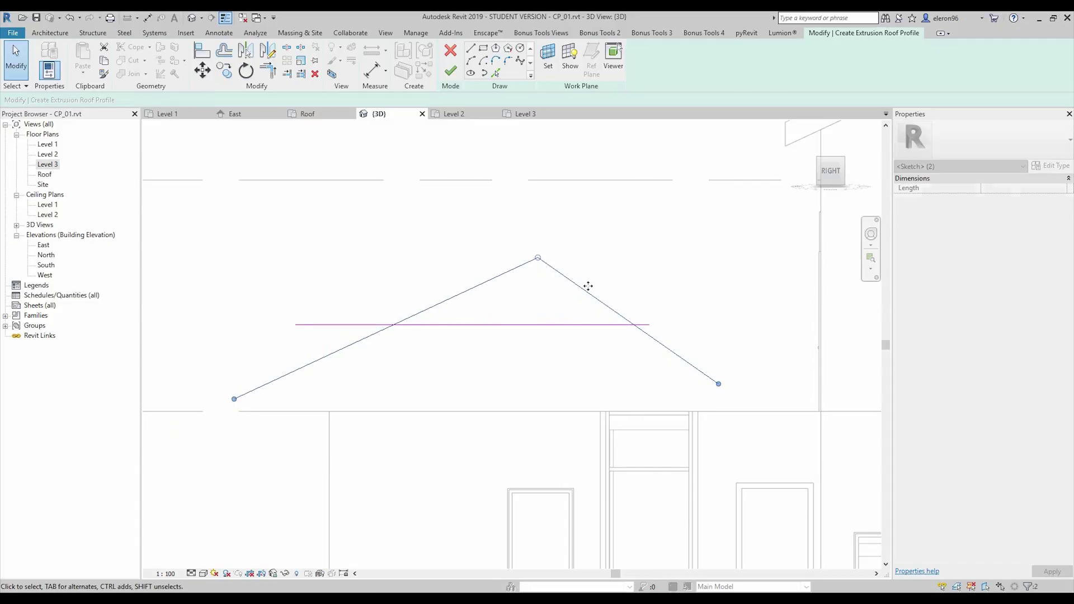
pyautogui.scroll(-2, 588, 286)
pyautogui.moveTo(585, 270); pyautogui.dragTo(590, 276)
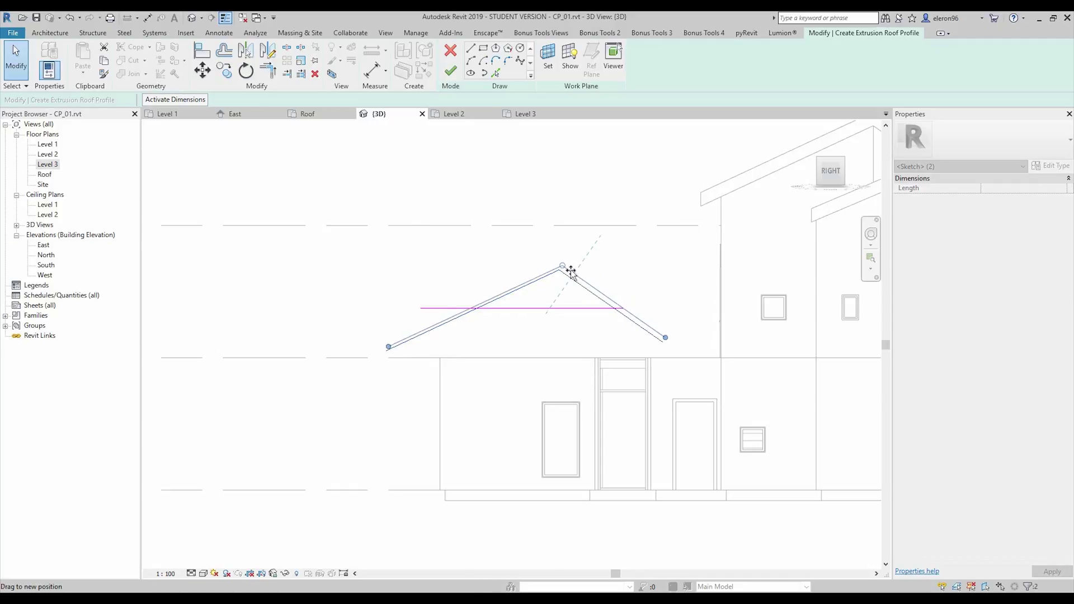
pyautogui.moveTo(568, 274); pyautogui.dragTo(568, 274)
pyautogui.scroll(2, 637, 305)
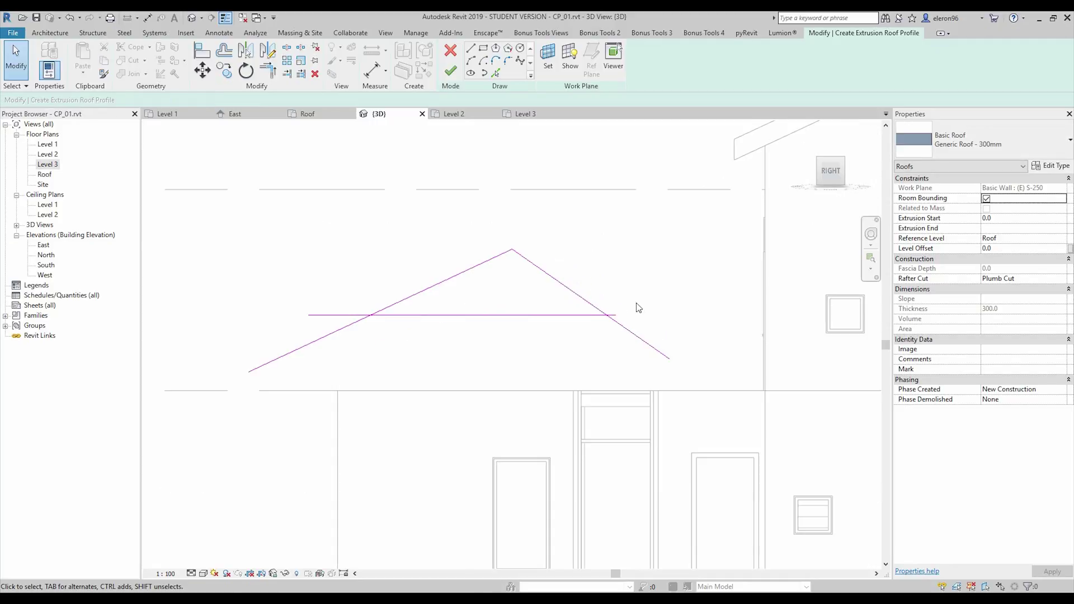
# Step: Shorten both gable lines to line up with the helper line's ends, and delete the helper line
pyautogui.click(632, 335)
pyautogui.moveTo(674, 363); pyautogui.dragTo(616, 317)
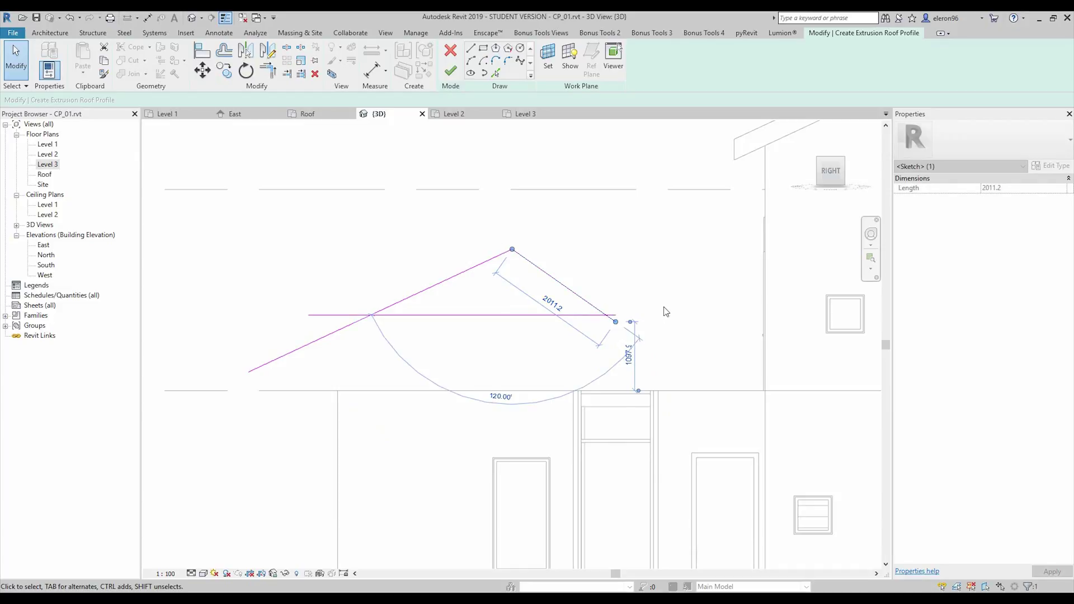
pyautogui.click(263, 365)
pyautogui.moveTo(250, 376); pyautogui.dragTo(308, 344)
pyautogui.click(455, 317)
pyautogui.press('Delete')
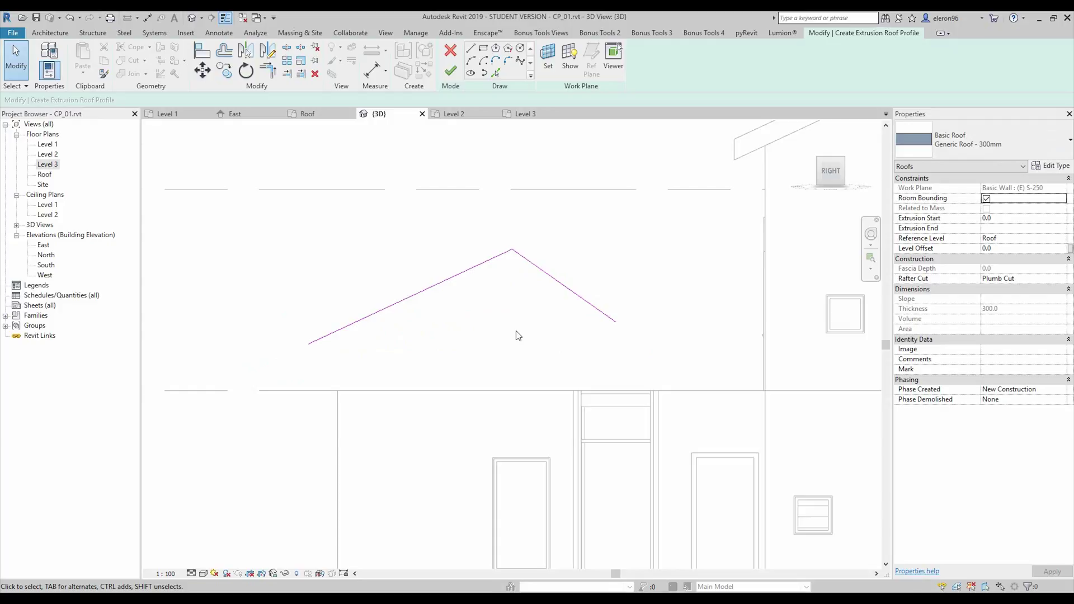
# Step: Finish the gable profile to create the extruded Generic Roof - 300mm over the single-storey volume
pyautogui.moveTo(536, 310); pyautogui.dragTo(528, 286, button='middle')
pyautogui.click(451, 71)
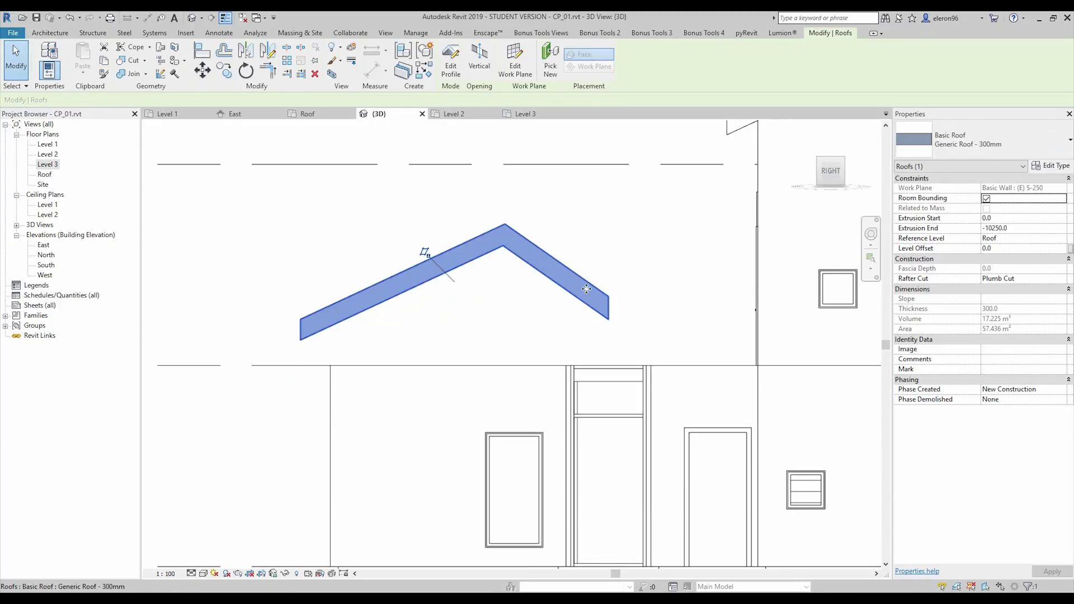
pyautogui.scroll(-1, 473, 260)
pyautogui.keyDown('shift'); pyautogui.moveTo(421, 284); pyautogui.dragTo(330, 492, button='middle'); pyautogui.keyUp('shift')
pyautogui.click(379, 556)
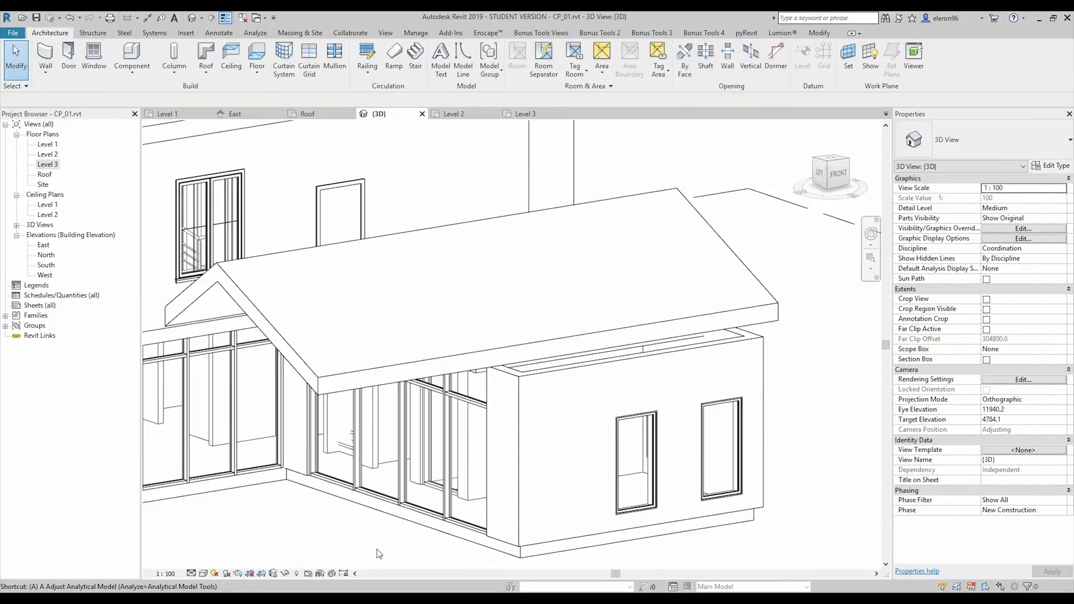
# Step: Align the new roof's overhanging end with the outer face of the S-250 wall that holds the storefront
pyautogui.click(510, 472)
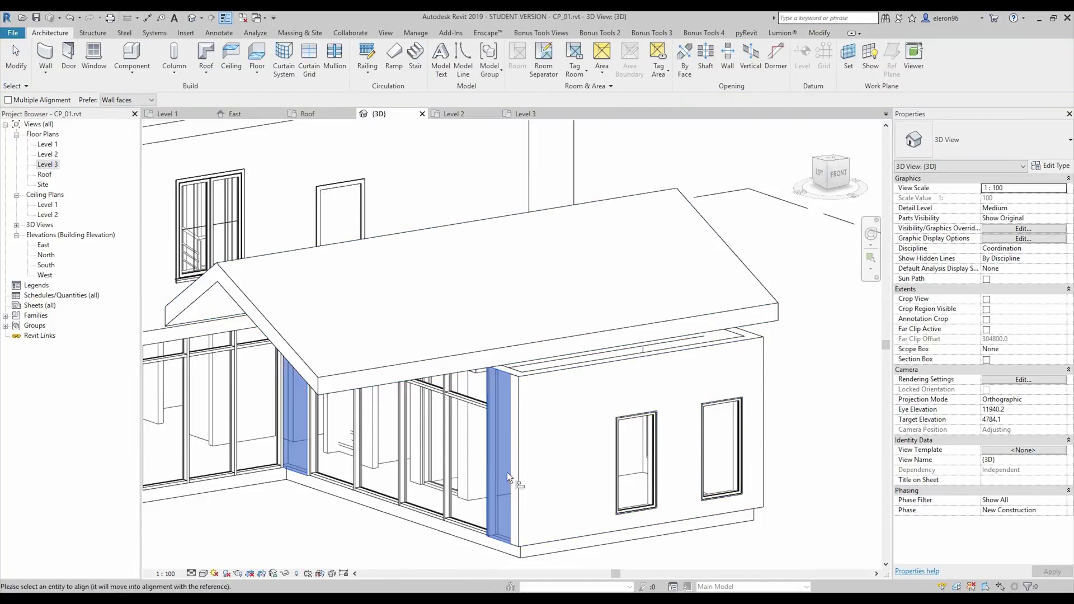
pyautogui.scroll(-3, 372, 381)
pyautogui.scroll(-3, 593, 381)
pyautogui.keyDown('shift'); pyautogui.moveTo(593, 381); pyautogui.dragTo(385, 392, button='middle'); pyautogui.keyUp('shift')
pyautogui.press('Escape')
pyautogui.scroll(3, 385, 392)
pyautogui.keyDown('shift'); pyautogui.moveTo(453, 372); pyautogui.dragTo(459, 320, button='middle'); pyautogui.keyUp('shift')
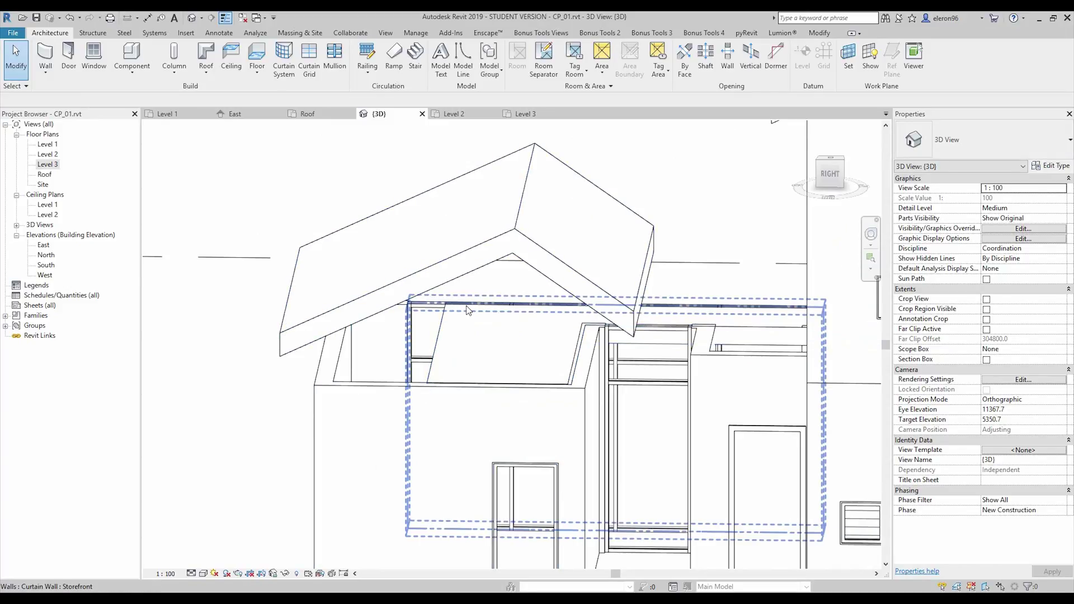
# Step: Attach the tops of the single-storey volume's end wall and two-window side wall to the new gable roof
pyautogui.keyDown('shift'); pyautogui.moveTo(469, 311); pyautogui.dragTo(397, 372, button='middle'); pyautogui.keyUp('shift')
pyautogui.click(396, 372)
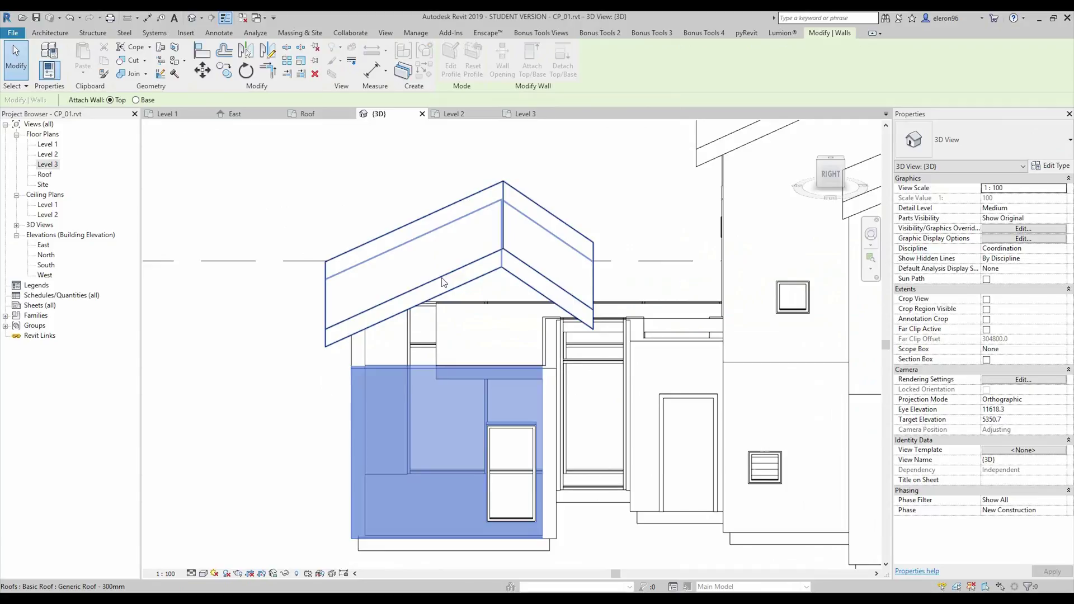
pyautogui.keyDown('shift'); pyautogui.moveTo(311, 341); pyautogui.dragTo(550, 341, button='middle'); pyautogui.keyUp('shift')
pyautogui.click(348, 398)
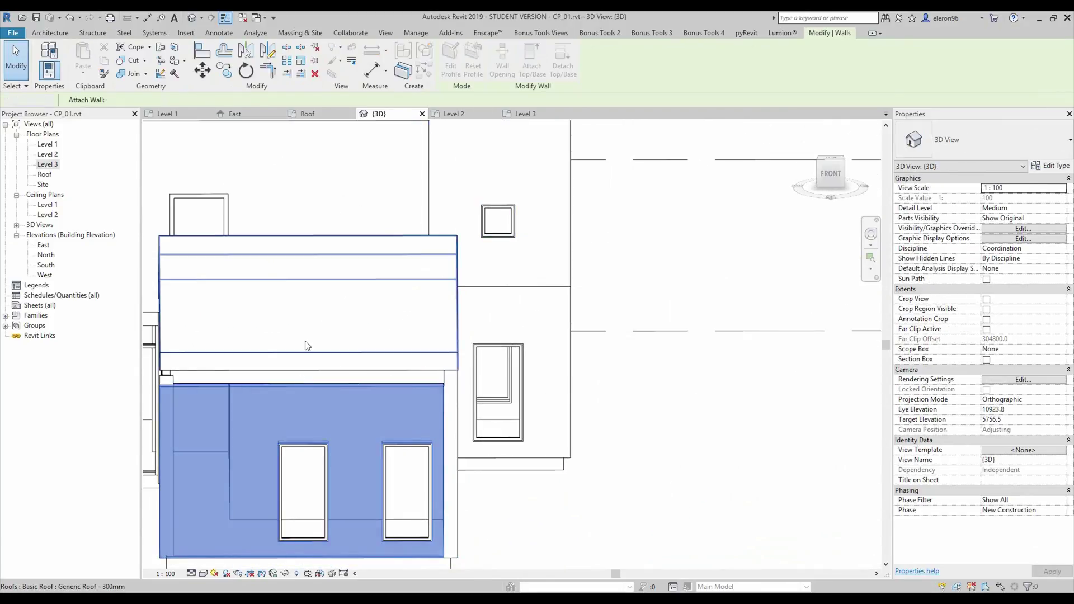
pyautogui.keyDown('shift'); pyautogui.moveTo(304, 276); pyautogui.dragTo(447, 350, button='middle'); pyautogui.keyUp('shift')
pyautogui.press('Escape')
# Step: Attach the top of the S-250 wall around the storefront to the new gable roof
pyautogui.click(257, 427)
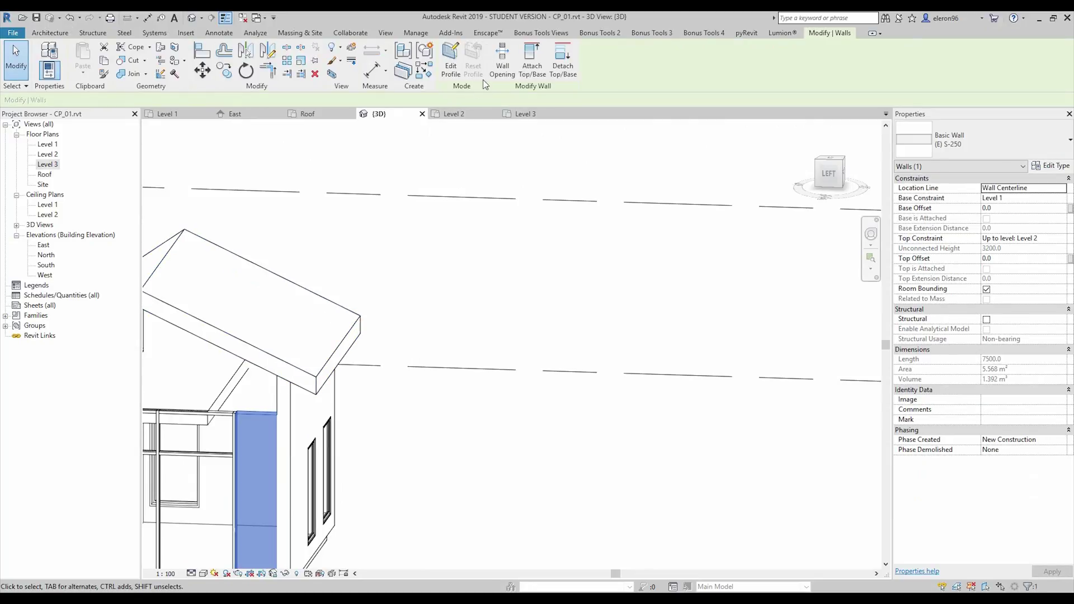
pyautogui.click(526, 62)
pyautogui.click(371, 364)
pyautogui.keyDown('shift'); pyautogui.moveTo(371, 364); pyautogui.dragTo(313, 375, button='middle'); pyautogui.keyUp('shift')
pyautogui.moveTo(313, 375); pyautogui.dragTo(699, 317, button='middle')
pyautogui.keyDown('shift'); pyautogui.moveTo(700, 316); pyautogui.dragTo(576, 341, button='middle'); pyautogui.keyUp('shift')
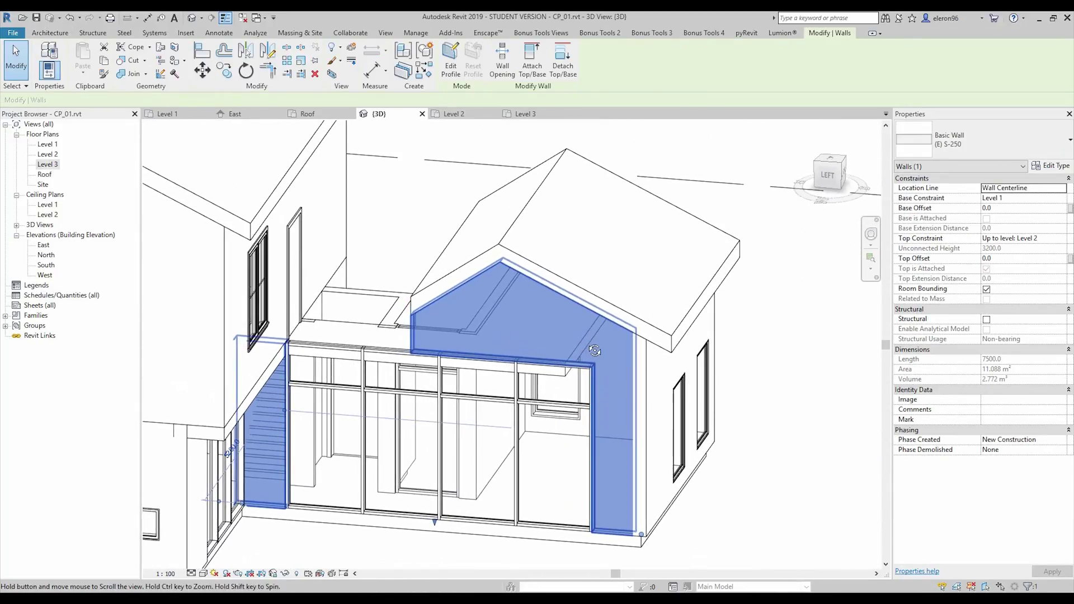
pyautogui.press('Escape')
# Step: Cut a By Face opening in the new roof's short slope, sketching a rectangle about 4500 mm long between ridge and eave
pyautogui.moveTo(503, 323); pyautogui.dragTo(383, 331, button='middle')
pyautogui.keyDown('shift'); pyautogui.moveTo(383, 331); pyautogui.dragTo(526, 431, button='middle'); pyautogui.keyUp('shift')
pyautogui.moveTo(322, 242); pyautogui.dragTo(307, 287, button='middle')
pyautogui.click(307, 288)
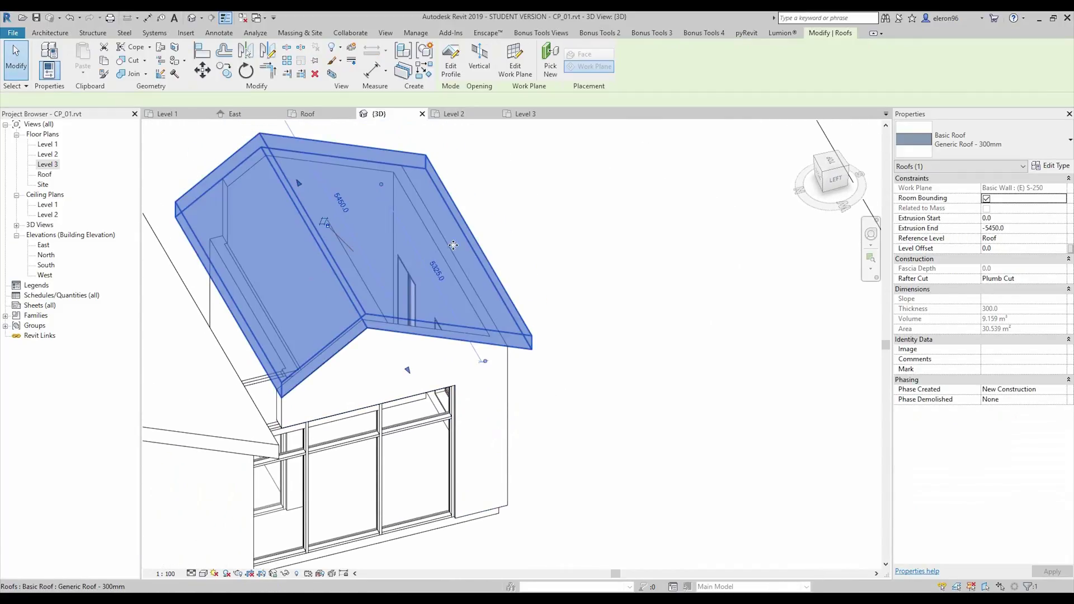
pyautogui.keyDown('shift'); pyautogui.moveTo(540, 141); pyautogui.dragTo(672, 330, button='middle'); pyautogui.keyUp('shift')
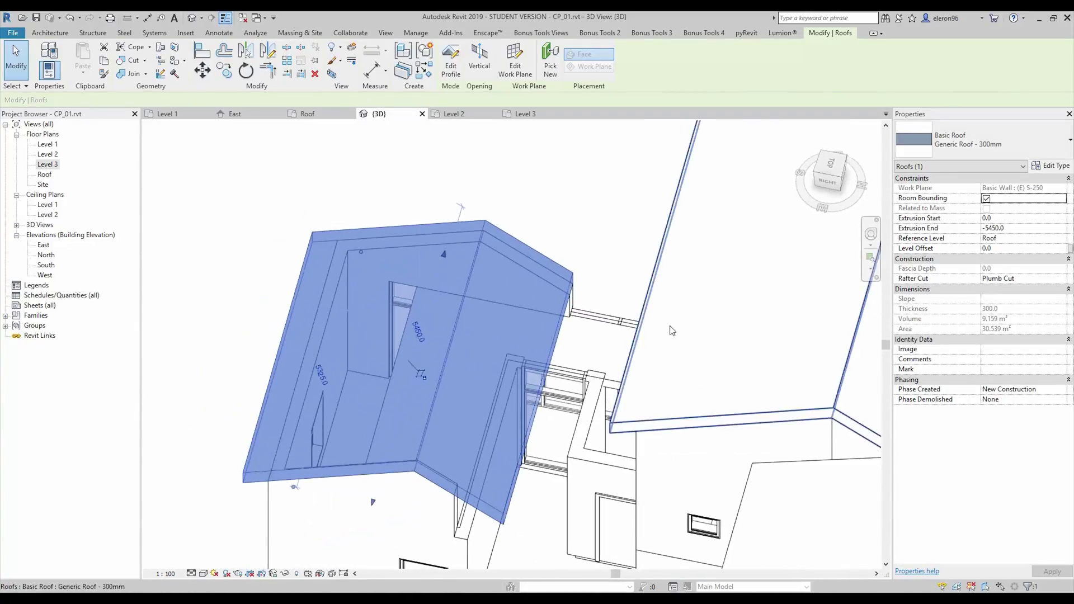
pyautogui.press('Escape')
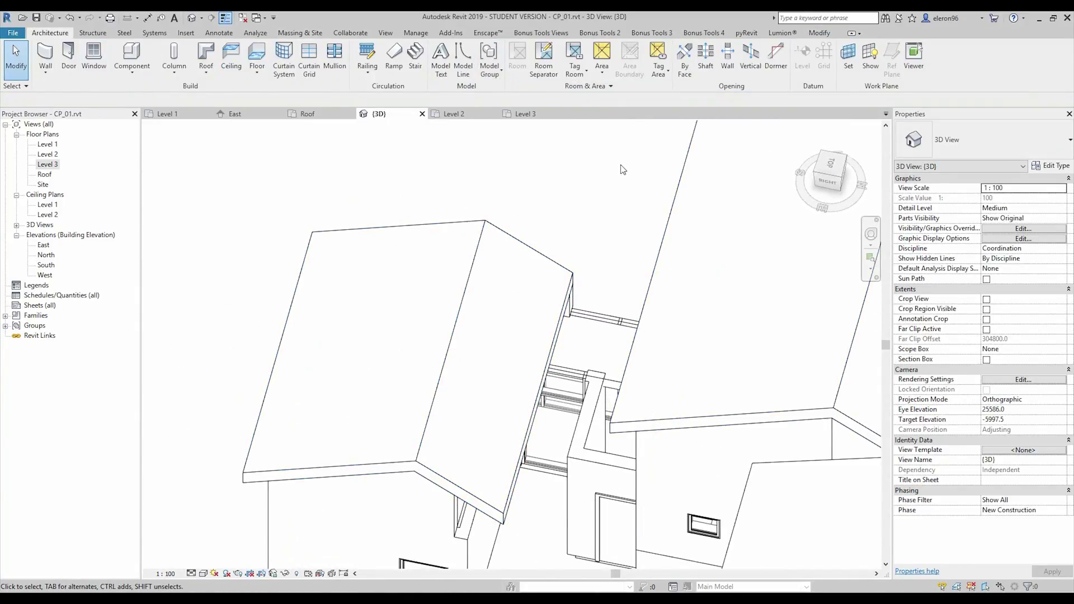
pyautogui.click(688, 65)
pyautogui.click(515, 320)
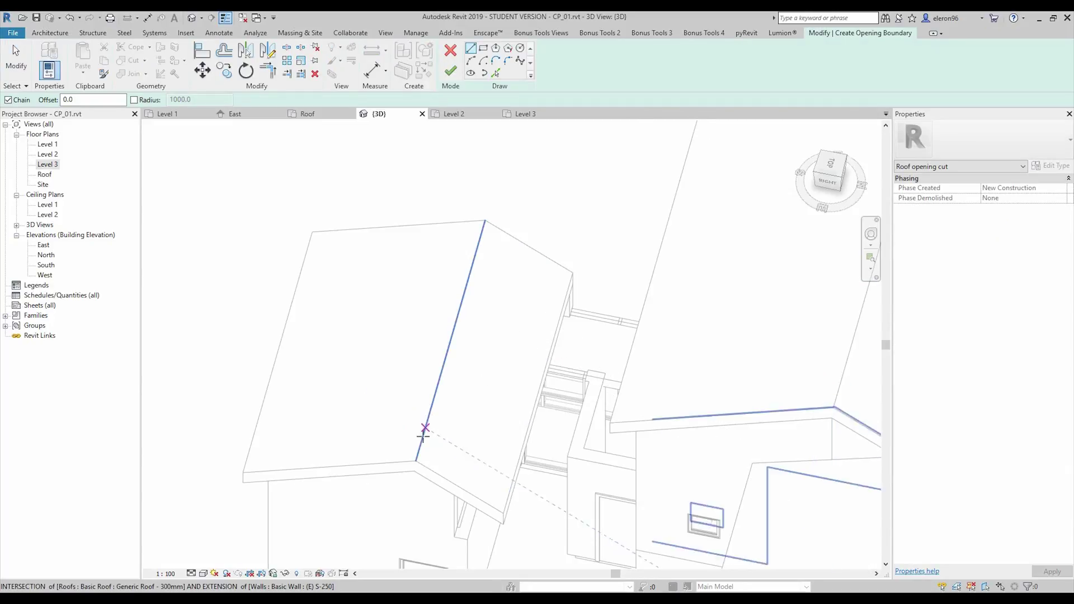
pyautogui.click(424, 441)
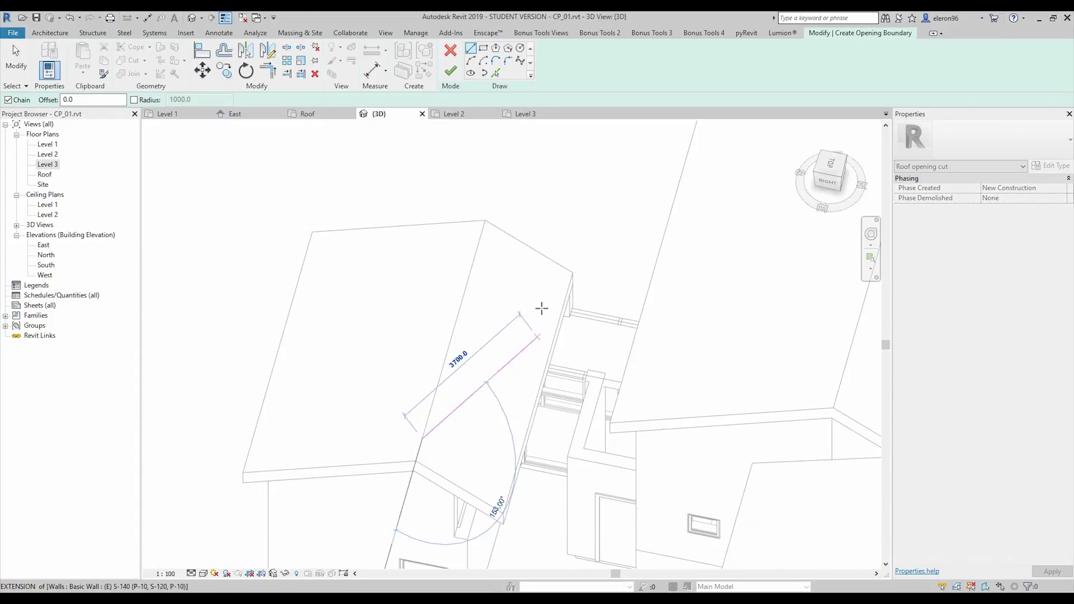
pyautogui.click(479, 240)
pyautogui.click(567, 292)
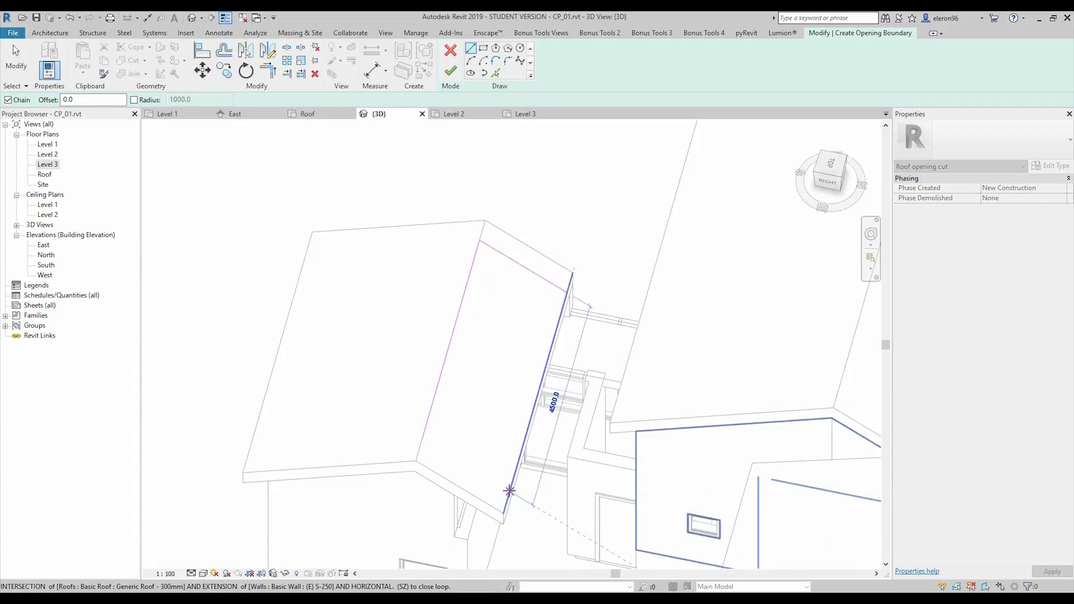
pyautogui.click(508, 496)
pyautogui.click(417, 440)
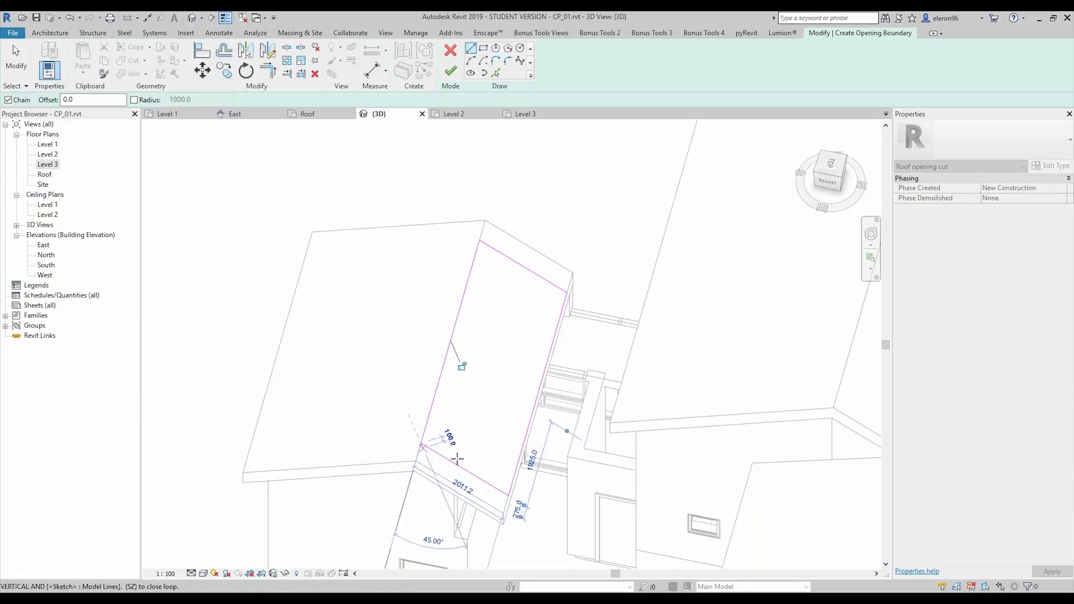
pyautogui.click(450, 70)
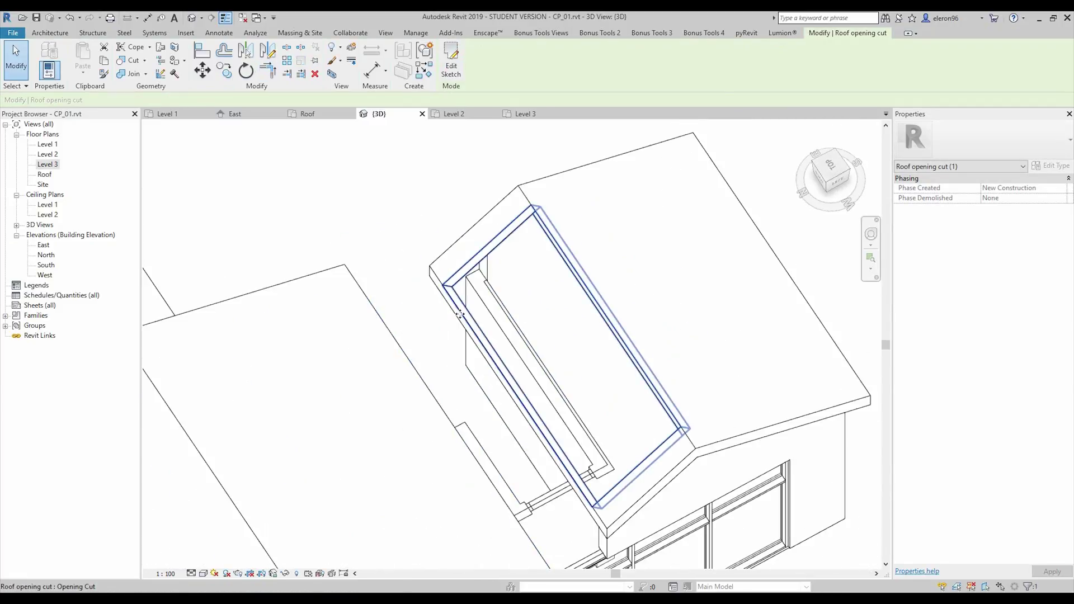
# Step: Join the S-250 gable end wall's geometry with the lower wall adjoining it under the short roof slope
pyautogui.doubleClick(459, 314)
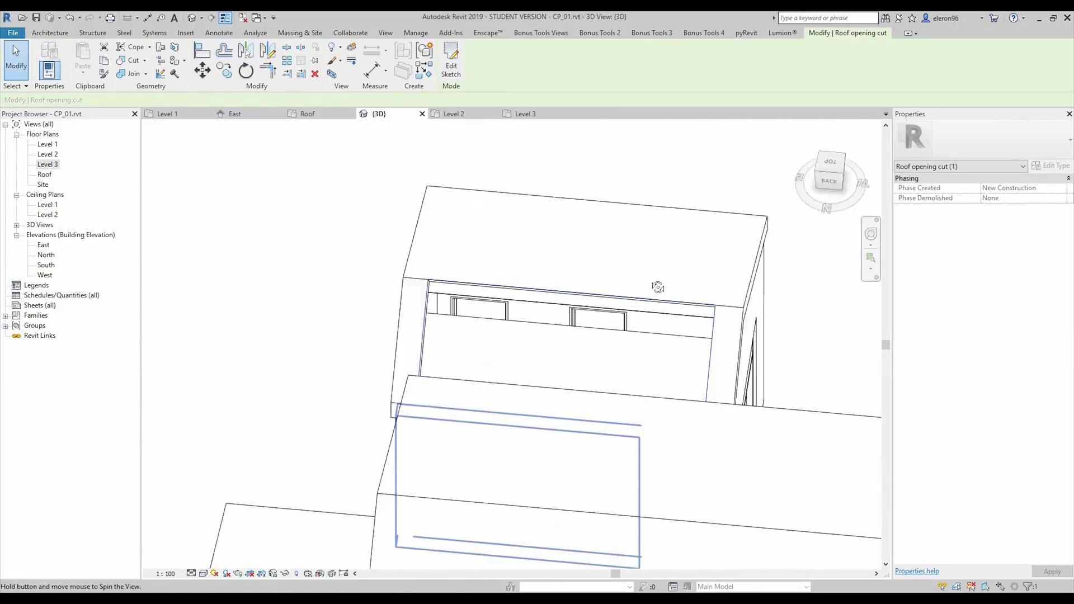
pyautogui.keyDown('shift'); pyautogui.moveTo(658, 287); pyautogui.dragTo(812, 252, button='middle'); pyautogui.keyUp('shift')
pyautogui.click(526, 212)
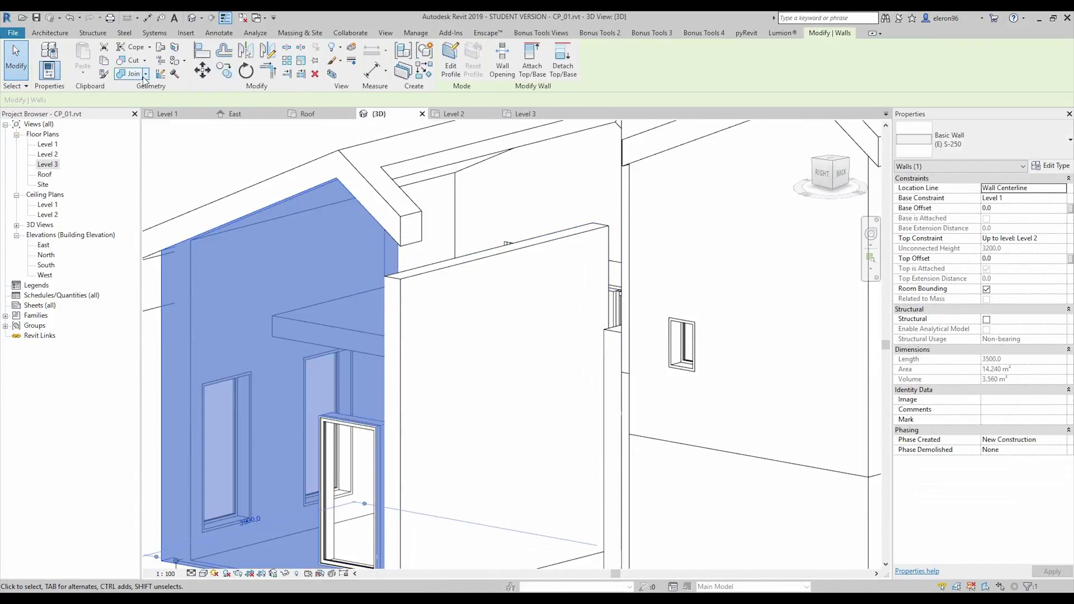
pyautogui.click(144, 76)
pyautogui.click(144, 91)
pyautogui.click(391, 265)
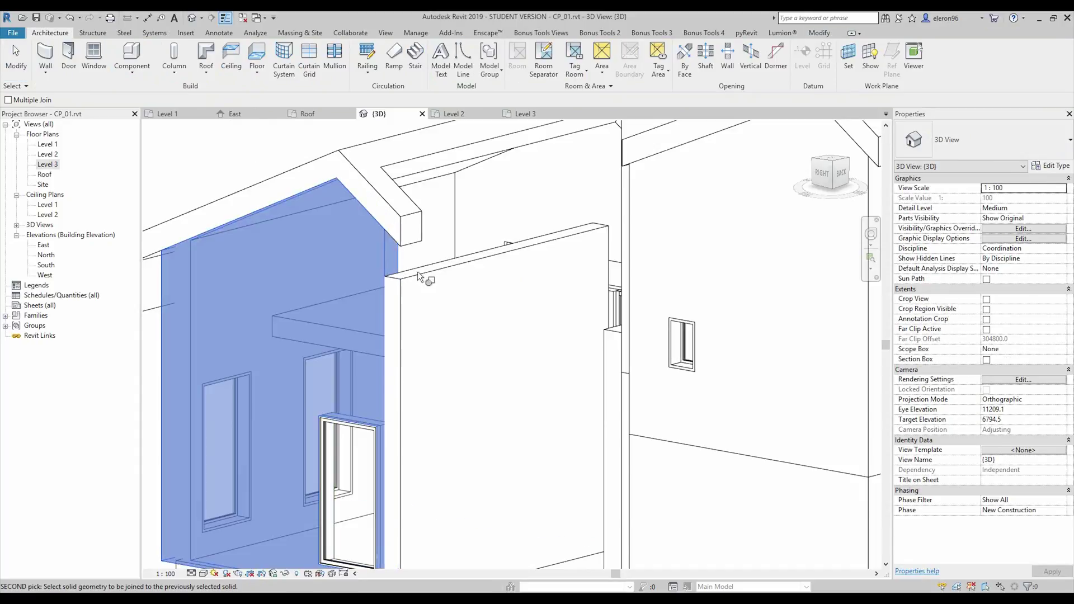
pyautogui.click(419, 274)
pyautogui.click(419, 273)
pyautogui.press('Escape')
pyautogui.click(420, 274)
pyautogui.click(473, 60)
pyautogui.click(431, 322)
pyautogui.press('Escape')
# Step: Edit the roof opening's boundary, aligning one short end edge with the reference face of the S-250 wall beside it
pyautogui.keyDown('shift'); pyautogui.moveTo(431, 321); pyautogui.dragTo(259, 314, button='middle'); pyautogui.keyUp('shift')
pyautogui.doubleClick(249, 314)
pyautogui.press('a')
pyautogui.press('l')
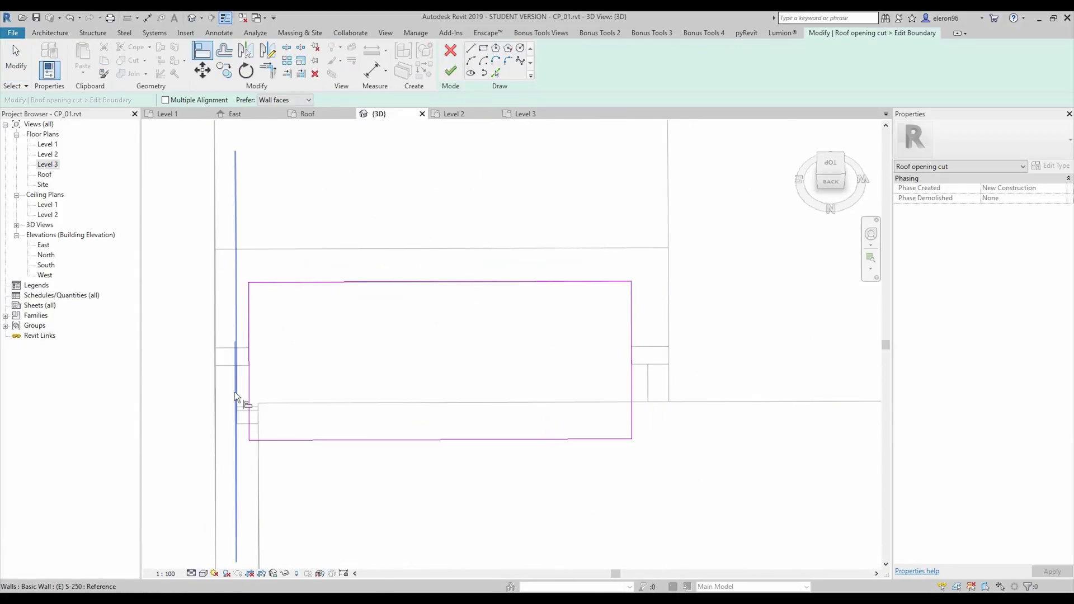
pyautogui.click(235, 393)
pyautogui.click(249, 380)
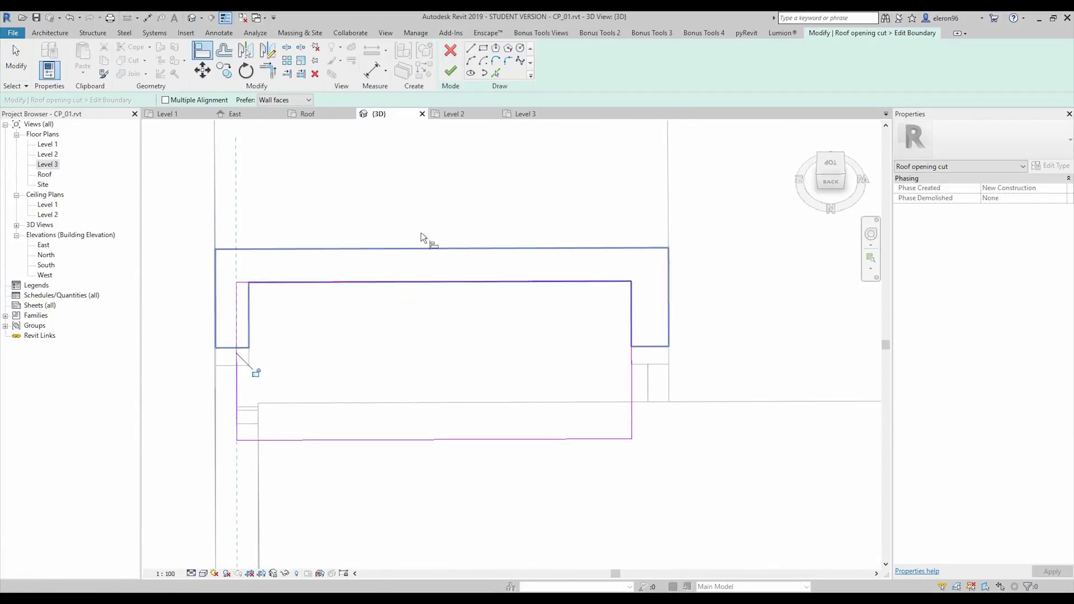
pyautogui.click(449, 71)
# Step: Reopen the roof opening's boundary and align its opposite short end edge with the wall face on that side
pyautogui.moveTo(512, 350)
pyautogui.keyDown('shift'); pyautogui.mouseDown(button='middle')
pyautogui.moveTo(318, 278)
pyautogui.moveTo(399, 336)
pyautogui.moveTo(611, 232)
pyautogui.mouseUp(button='middle'); pyautogui.keyUp('shift')
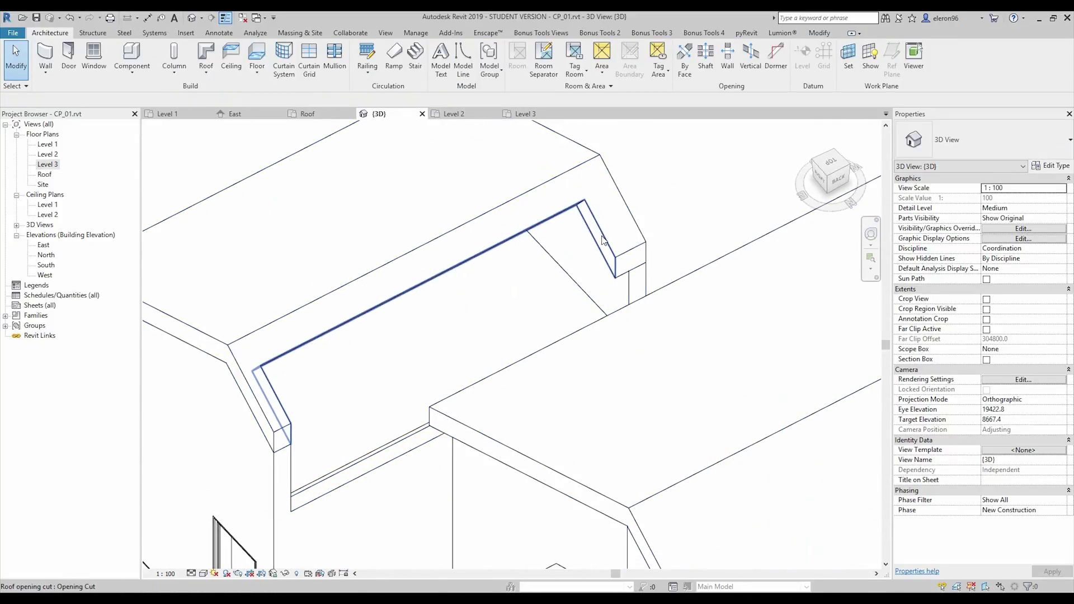
pyautogui.click(591, 206)
pyautogui.doubleClick(590, 206)
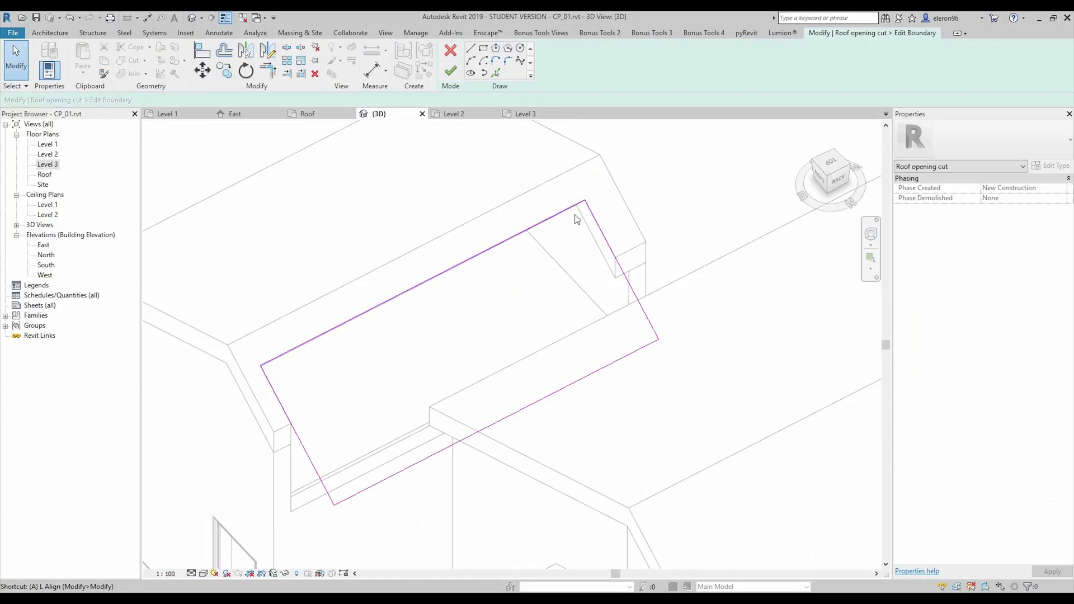
pyautogui.press('l')
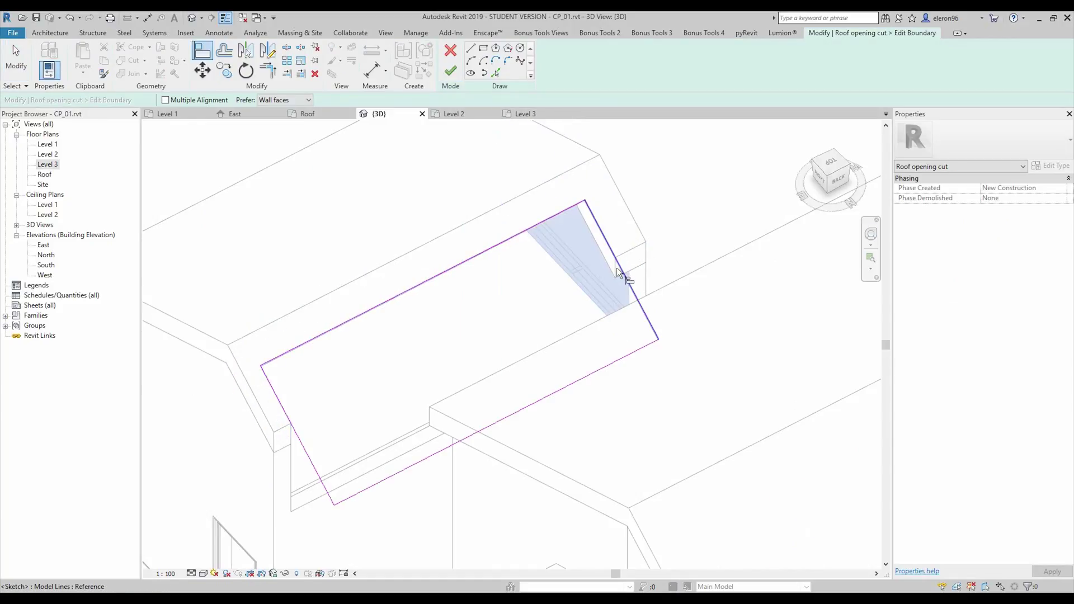
pyautogui.click(617, 269)
pyautogui.click(456, 77)
pyautogui.moveTo(593, 246)
pyautogui.keyDown('shift'); pyautogui.mouseDown(button='middle')
pyautogui.moveTo(617, 270)
pyautogui.moveTo(590, 355)
pyautogui.moveTo(492, 365)
pyautogui.moveTo(528, 285)
pyautogui.moveTo(571, 238)
pyautogui.moveTo(390, 457)
pyautogui.mouseUp(button='middle'); pyautogui.keyUp('shift')
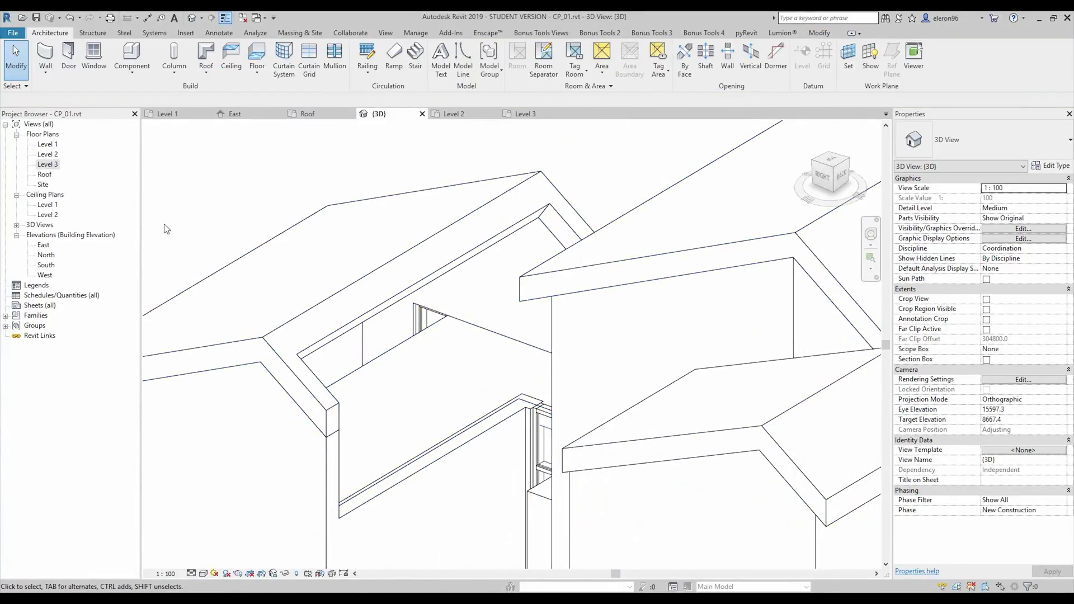
# Step: Open the Level 2 floor plan and set its underlay base level to Level 1
pyautogui.doubleClick(55, 155)
pyautogui.scroll(-8, 485, 403)
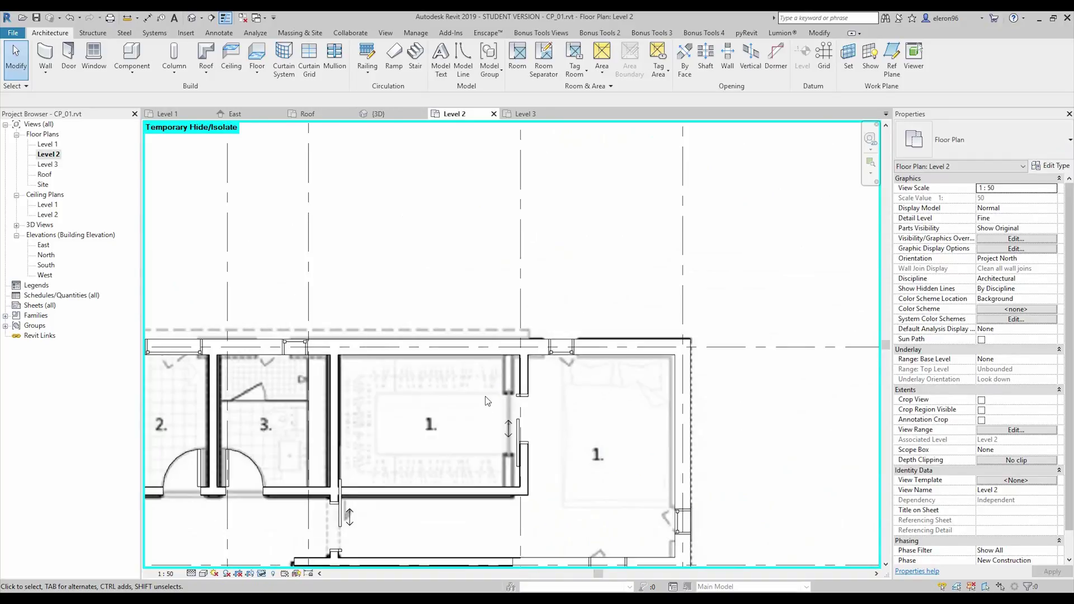
pyautogui.moveTo(478, 518); pyautogui.dragTo(478, 355, button='middle')
pyautogui.scroll(2, 478, 428)
pyautogui.scroll(4, 481, 460)
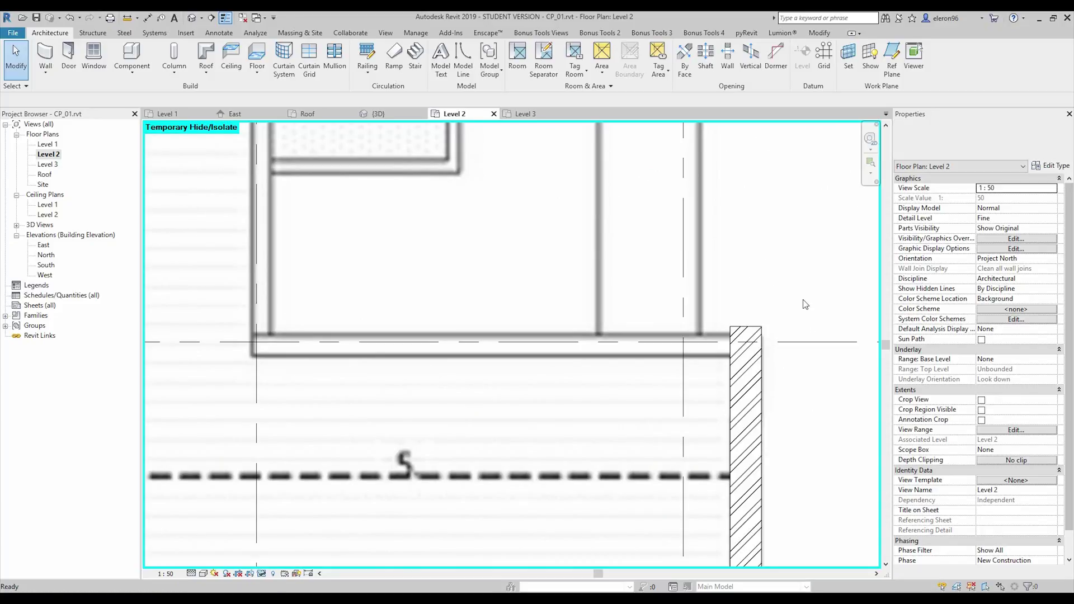
pyautogui.scroll(-3, 805, 293)
pyautogui.scroll(2, 805, 285)
pyautogui.moveTo(802, 253); pyautogui.dragTo(790, 337, button='middle')
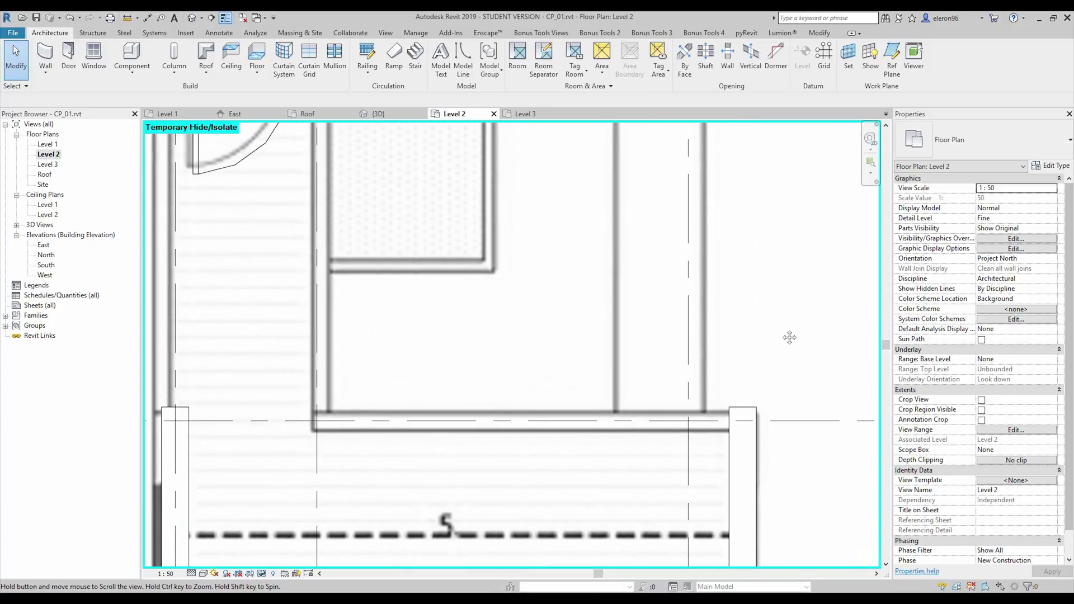
pyautogui.scroll(-4, 786, 329)
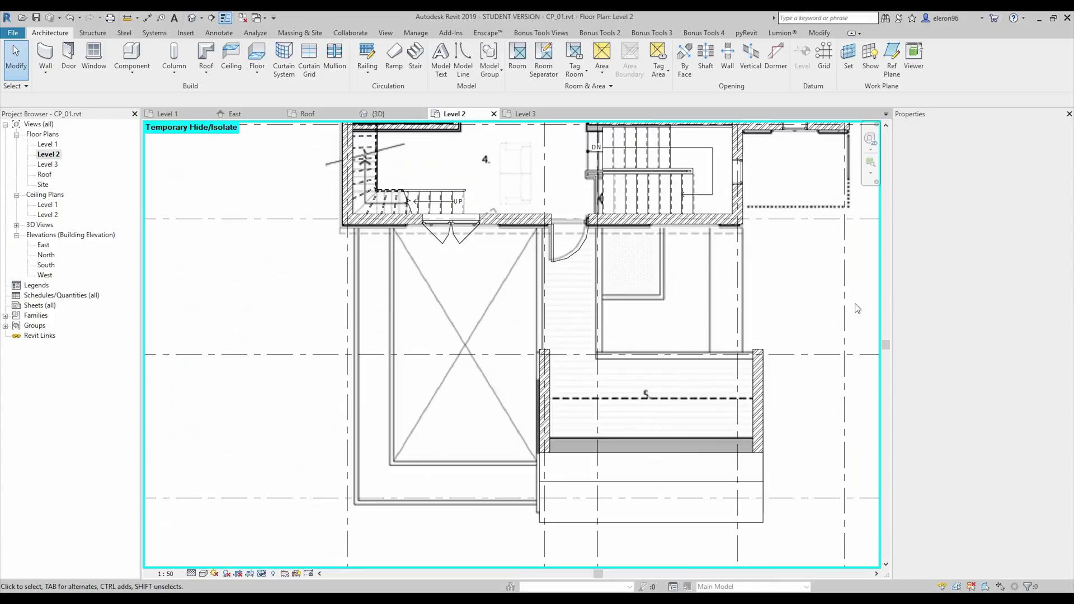
pyautogui.moveTo(1067, 324); pyautogui.dragTo(1070, 267)
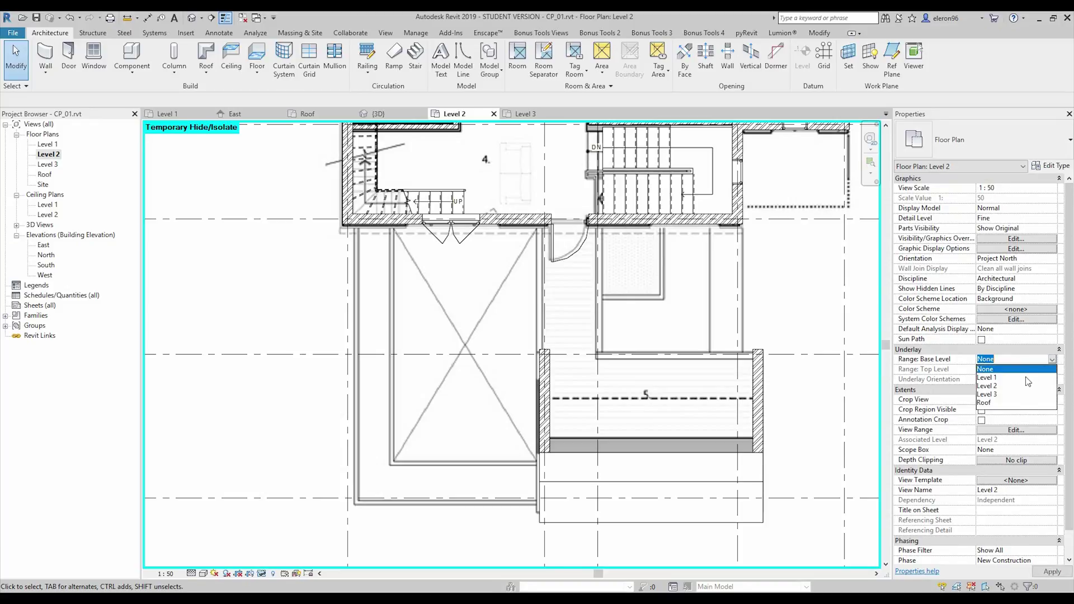
pyautogui.click(1002, 378)
# Step: Draw an S-250 wall about 3650 mm long on Level 2 over the matching Level 1 wall, with location line Finish Face: Exterior
pyautogui.scroll(6, 639, 336)
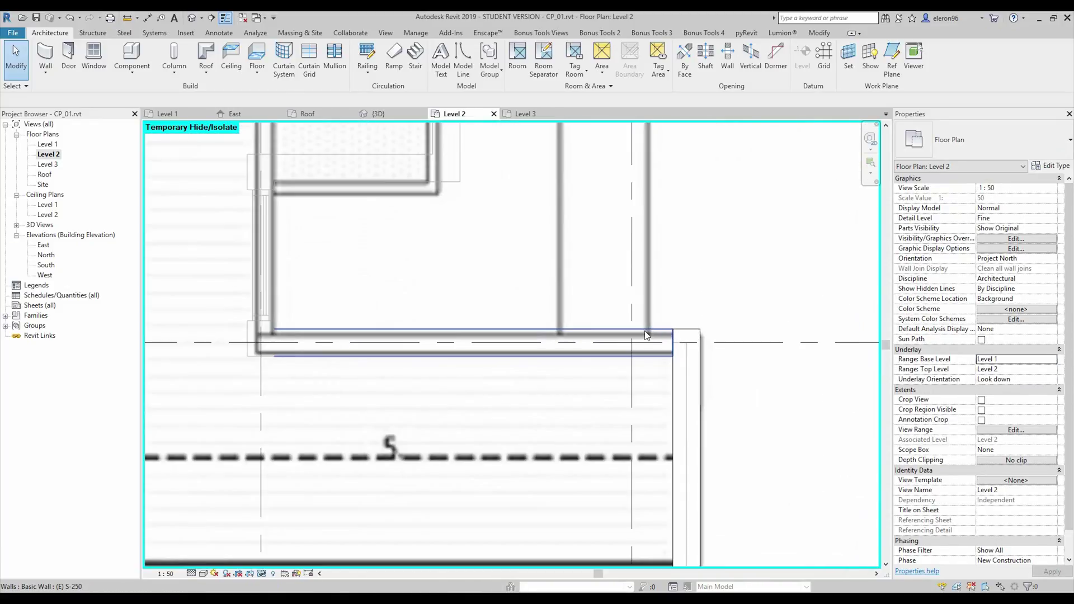
pyautogui.click(639, 335)
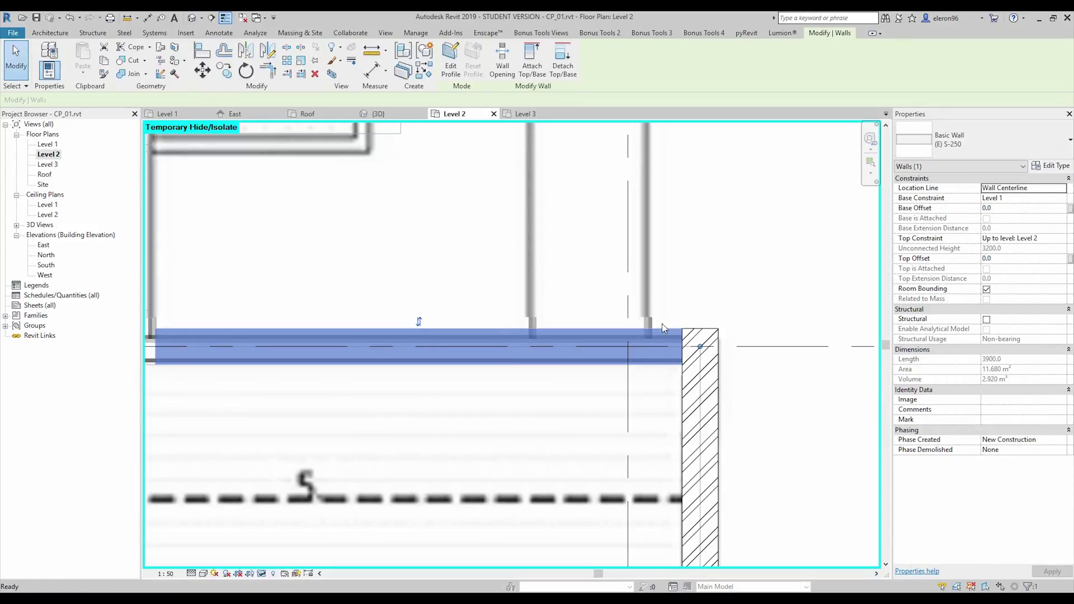
pyautogui.press('c')
pyautogui.press('s')
pyautogui.click(682, 329)
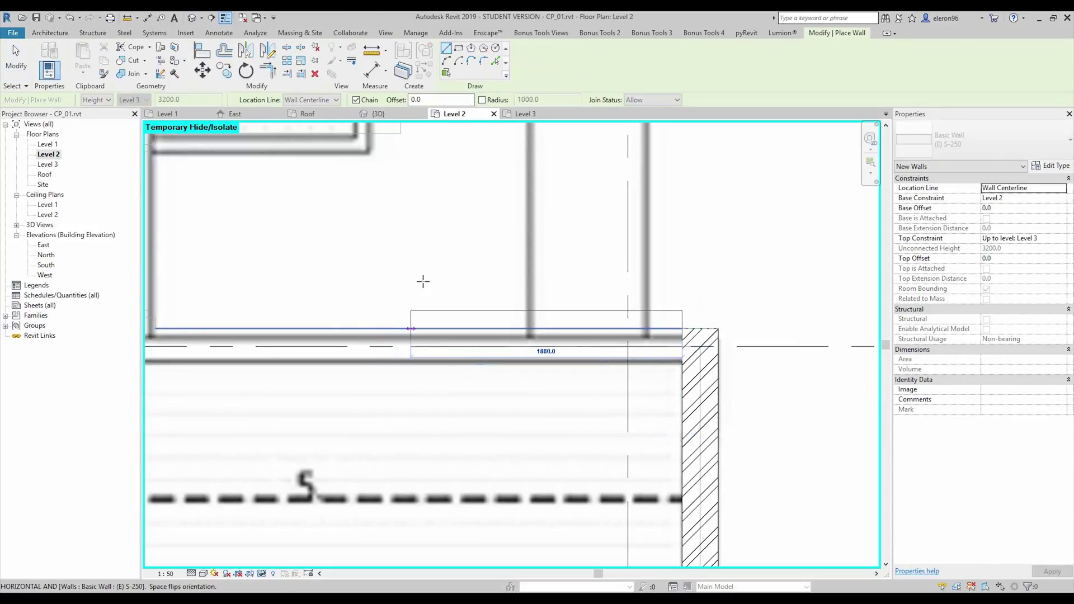
pyautogui.press('Escape')
pyautogui.click(336, 101)
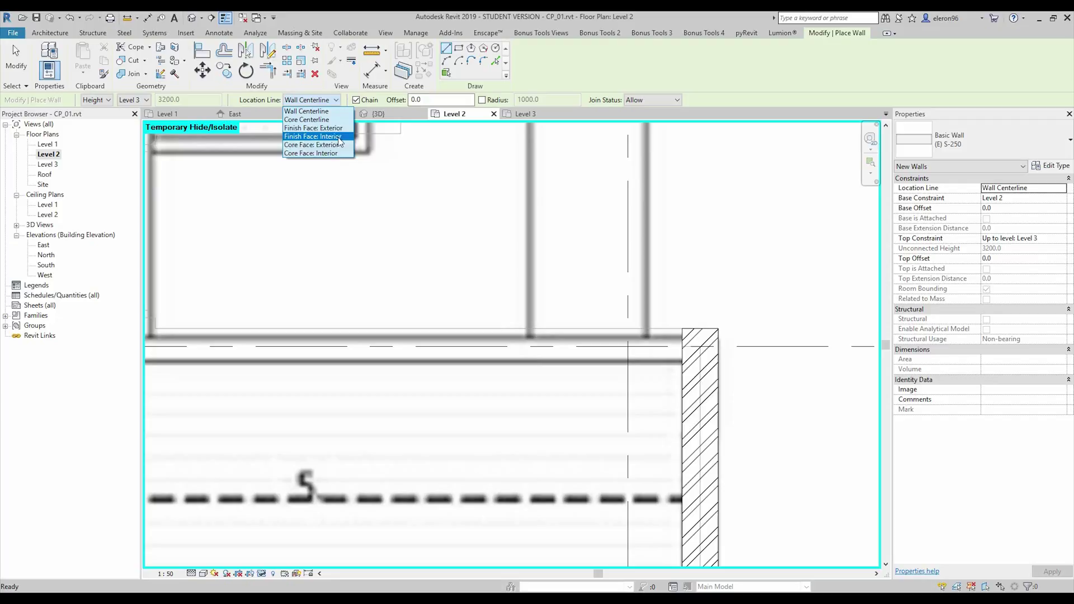
pyautogui.click(334, 128)
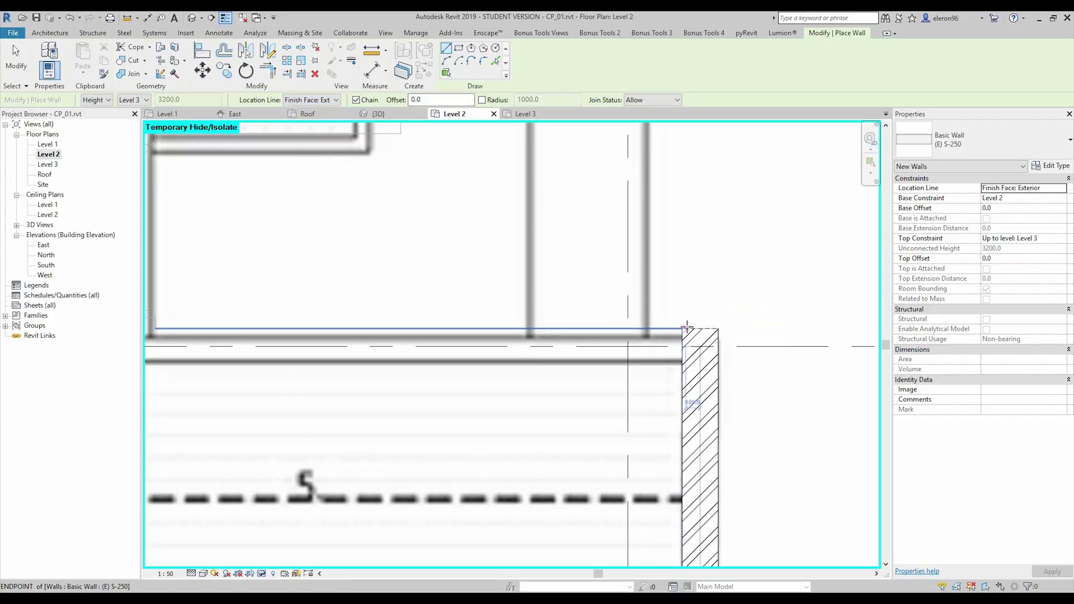
pyautogui.click(684, 329)
pyautogui.moveTo(372, 324); pyautogui.dragTo(643, 324, button='middle')
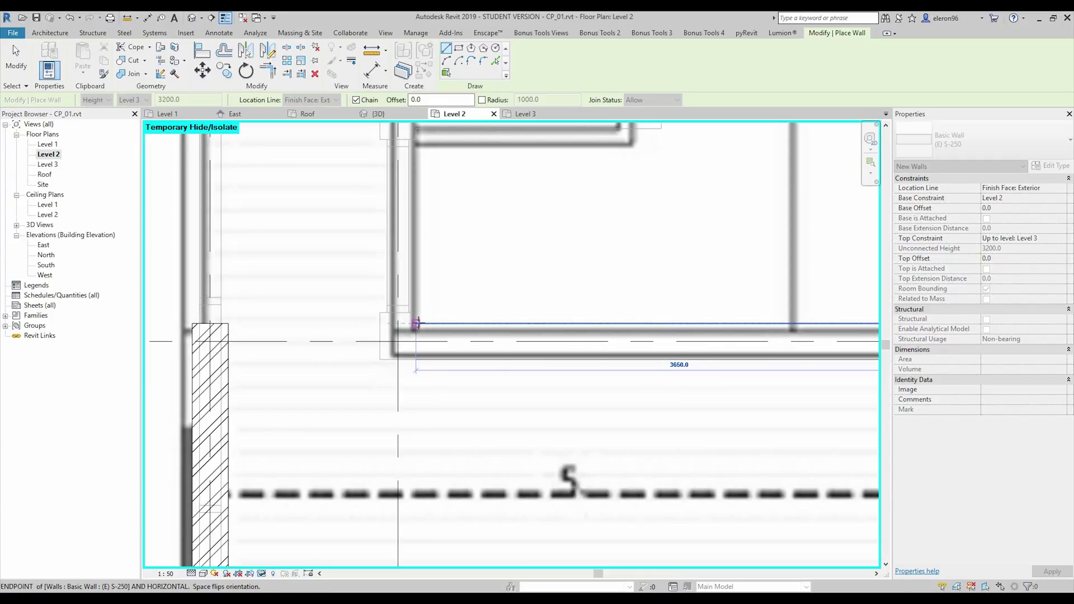
pyautogui.click(416, 323)
pyautogui.press('Escape')
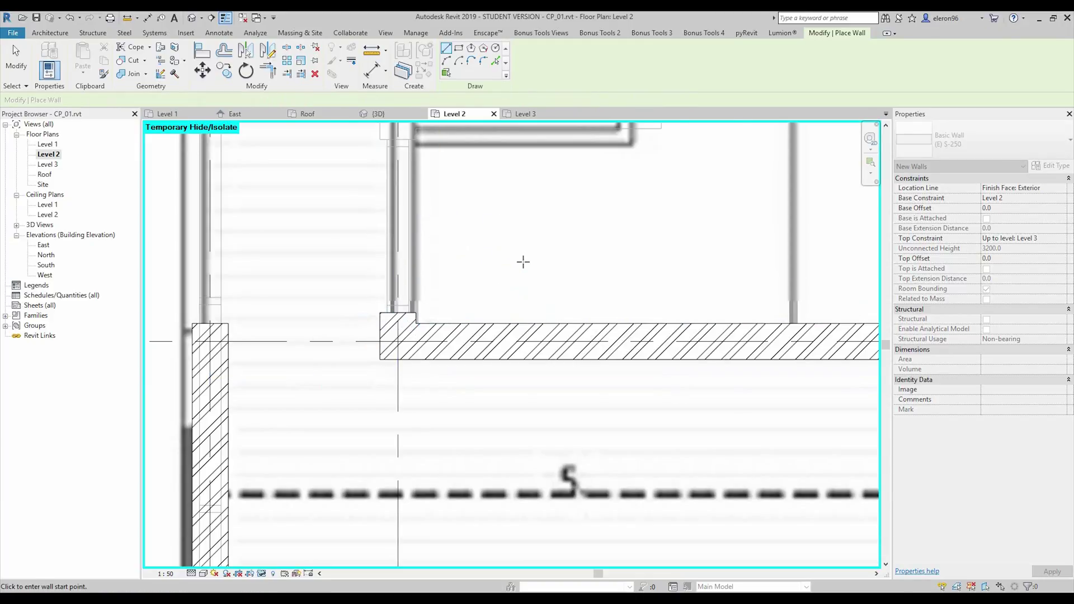
# Step: Make the new terrace wall and its short corner piece Unconnected at the top, with an unconnected height of 1200 mm
pyautogui.scroll(-3, 523, 262)
pyautogui.scroll(1, 523, 274)
pyautogui.press('Escape')
pyautogui.scroll(4, 477, 306)
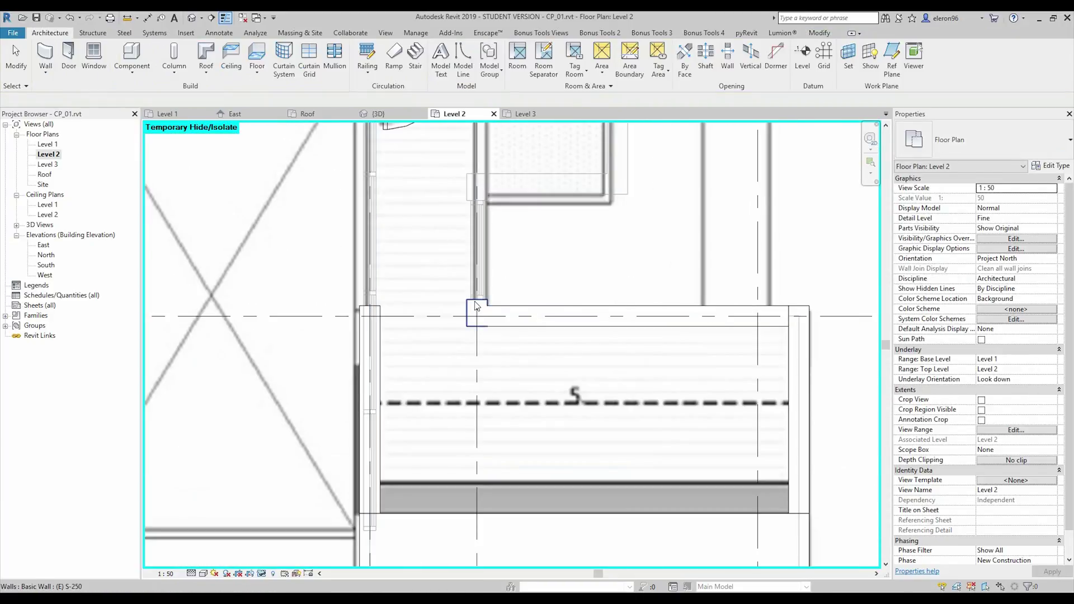
pyautogui.click(476, 307)
pyautogui.keyDown('ctrl'); pyautogui.click(505, 317); pyautogui.keyUp('ctrl')
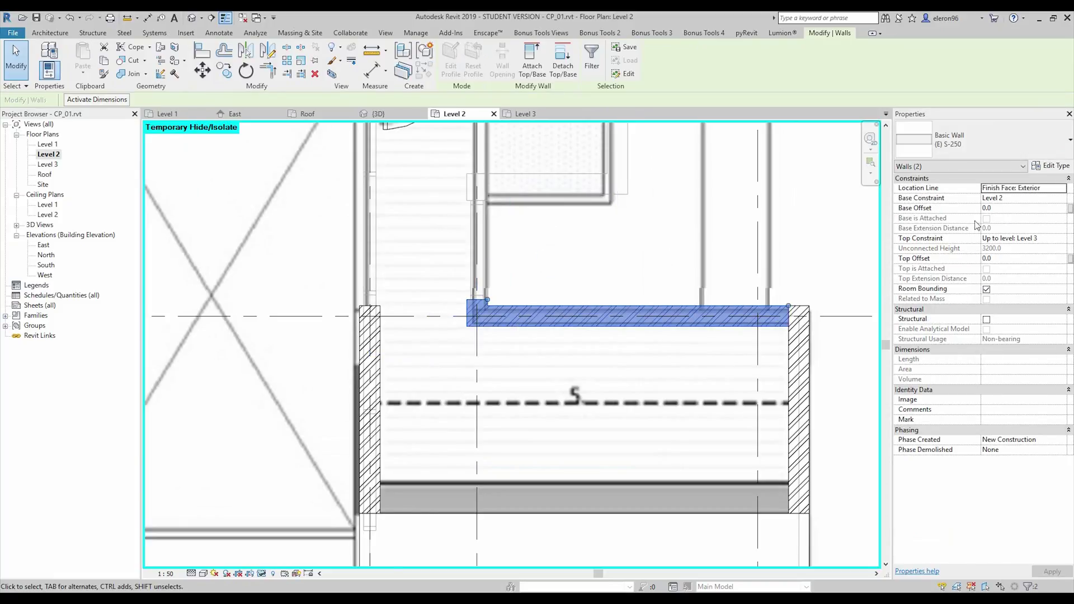
pyautogui.click(1062, 239)
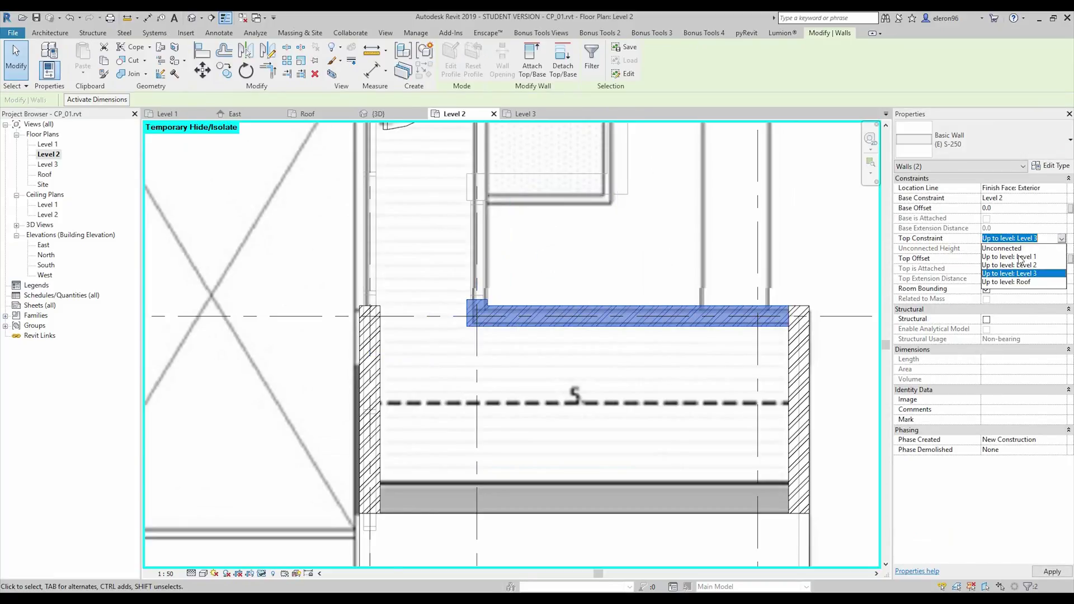
pyautogui.click(1019, 249)
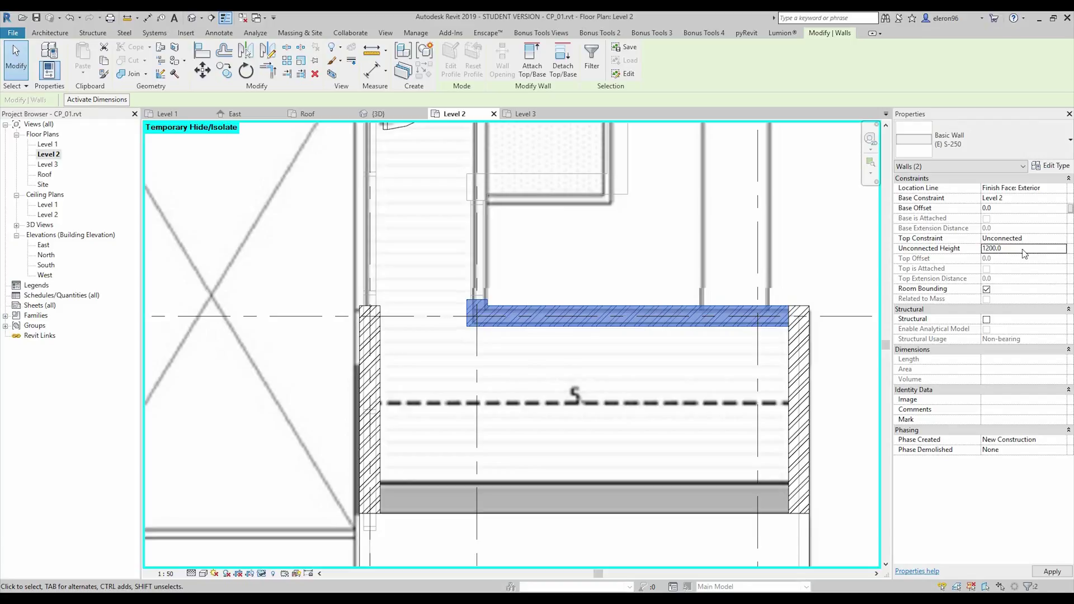
pyautogui.click(661, 287)
# Step: Draw an S-250 wall about 5200 mm long between the two side walls along the outer edge of the grey band at room 5
pyautogui.moveTo(652, 263); pyautogui.dragTo(570, 261, button='middle')
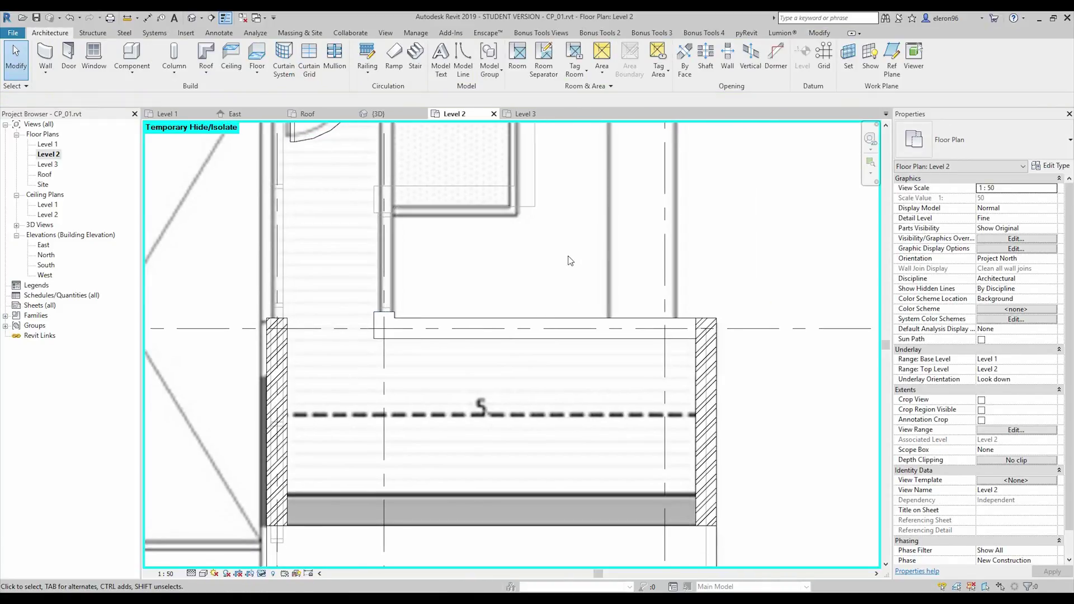
pyautogui.scroll(-2, 570, 261)
pyautogui.scroll(2, 582, 408)
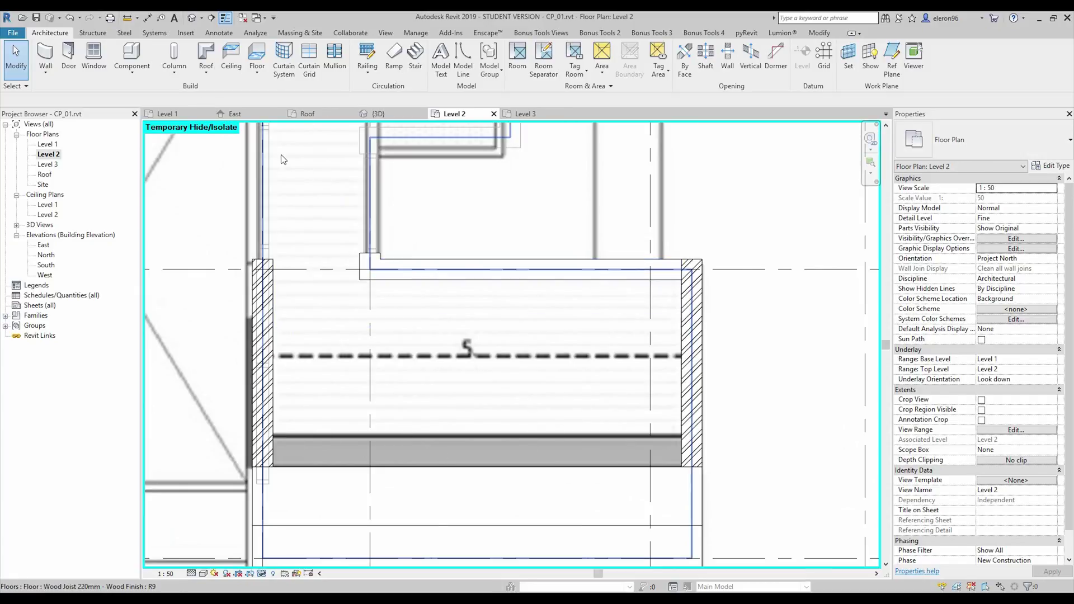
pyautogui.click(46, 58)
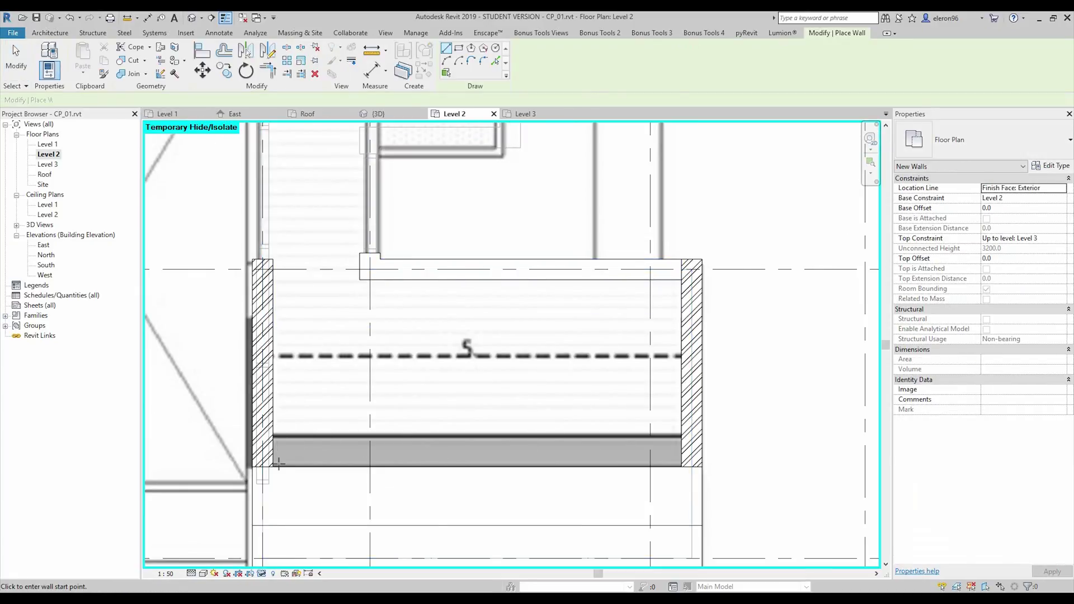
pyautogui.click(693, 469)
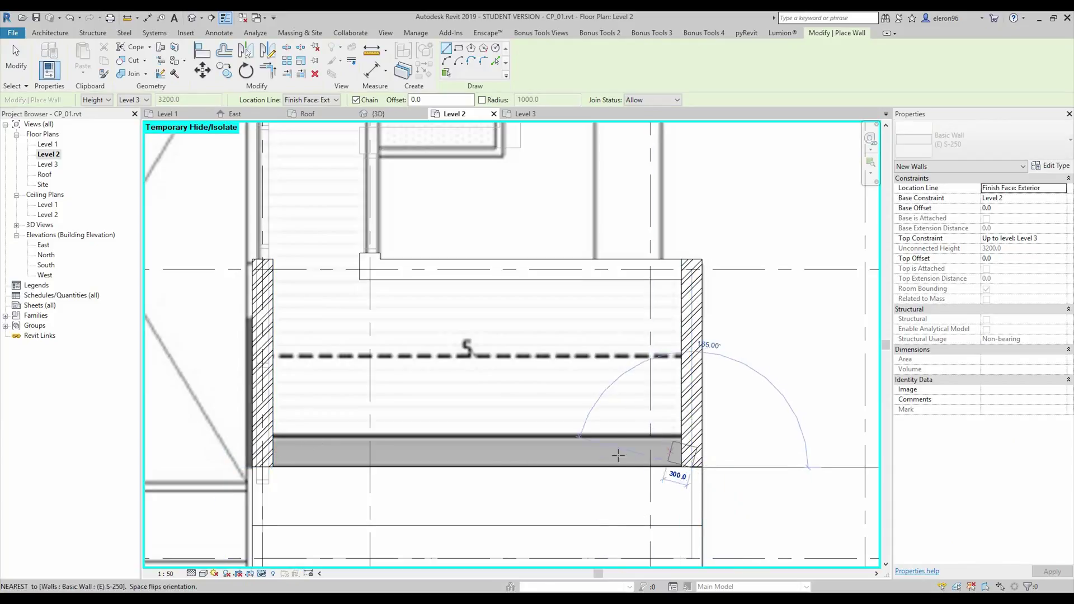
pyautogui.click(261, 467)
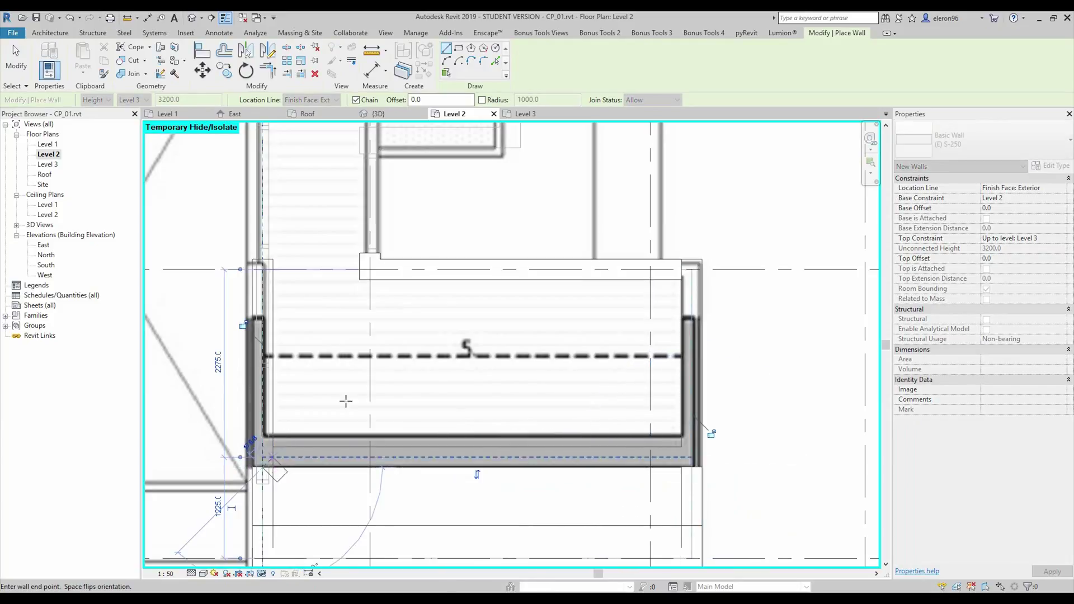
pyautogui.press('Escape')
pyautogui.press('Escape')
pyautogui.moveTo(533, 388); pyautogui.dragTo(574, 333, button='middle')
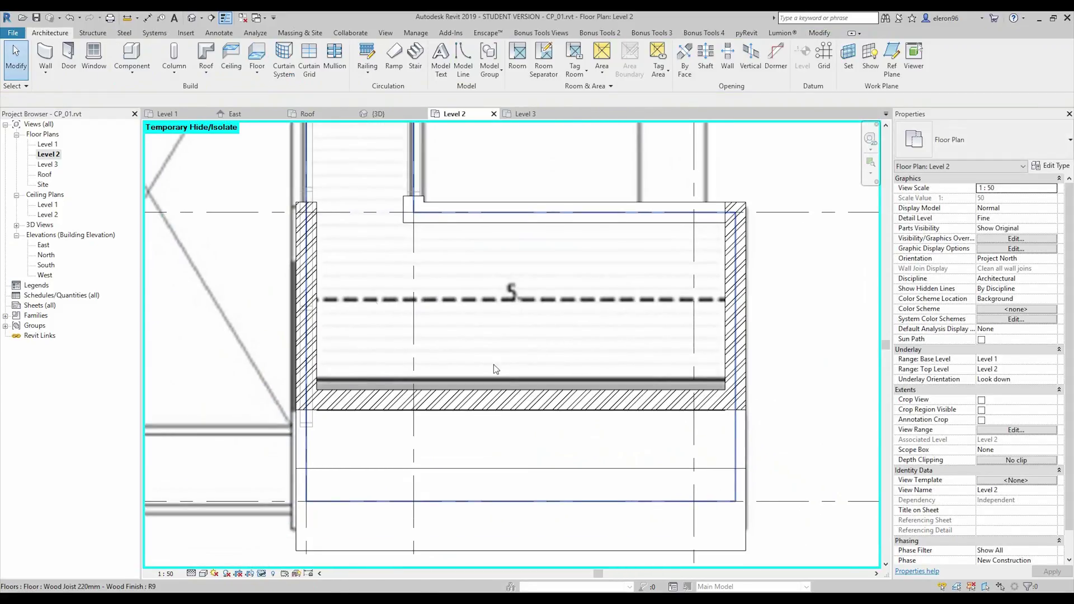
# Step: Place an M_Fixed 0915 x 1220mm window near one end of the new S-250 wall
pyautogui.click(62, 54)
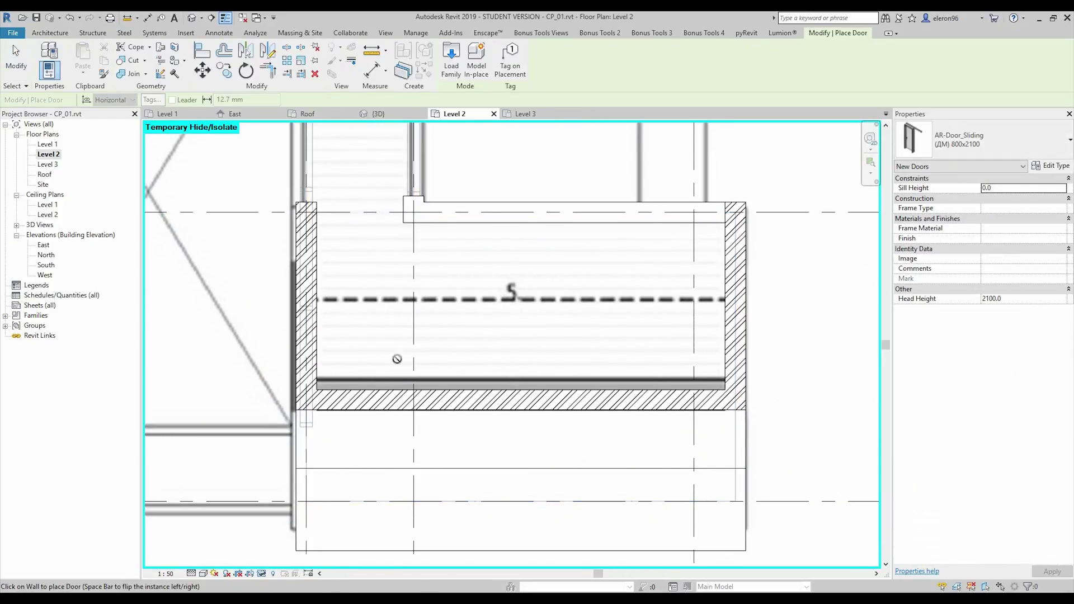
pyautogui.press('Escape')
pyautogui.click(79, 57)
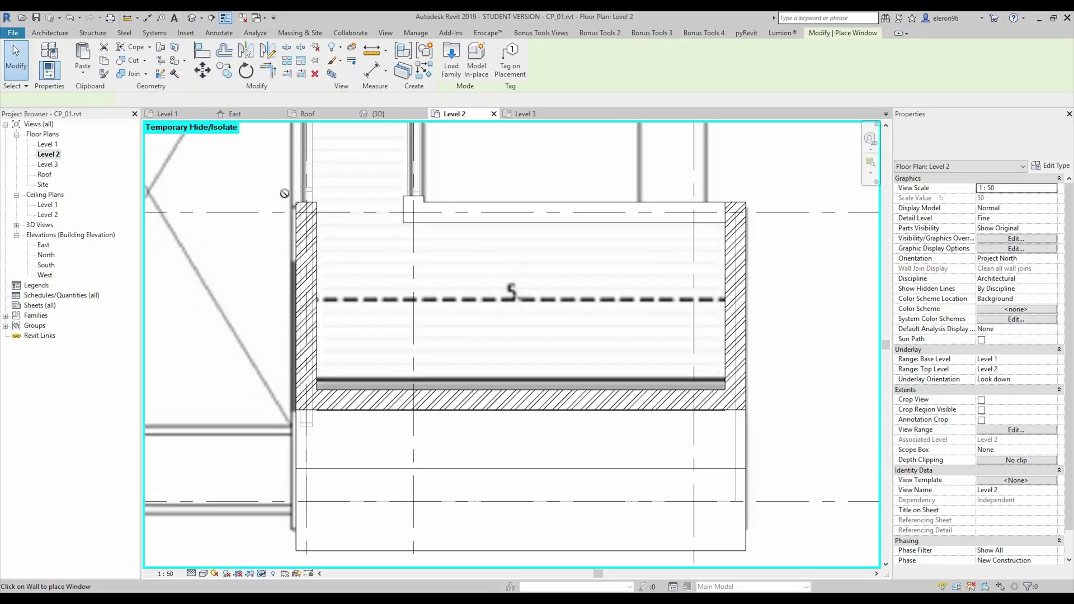
pyautogui.click(372, 397)
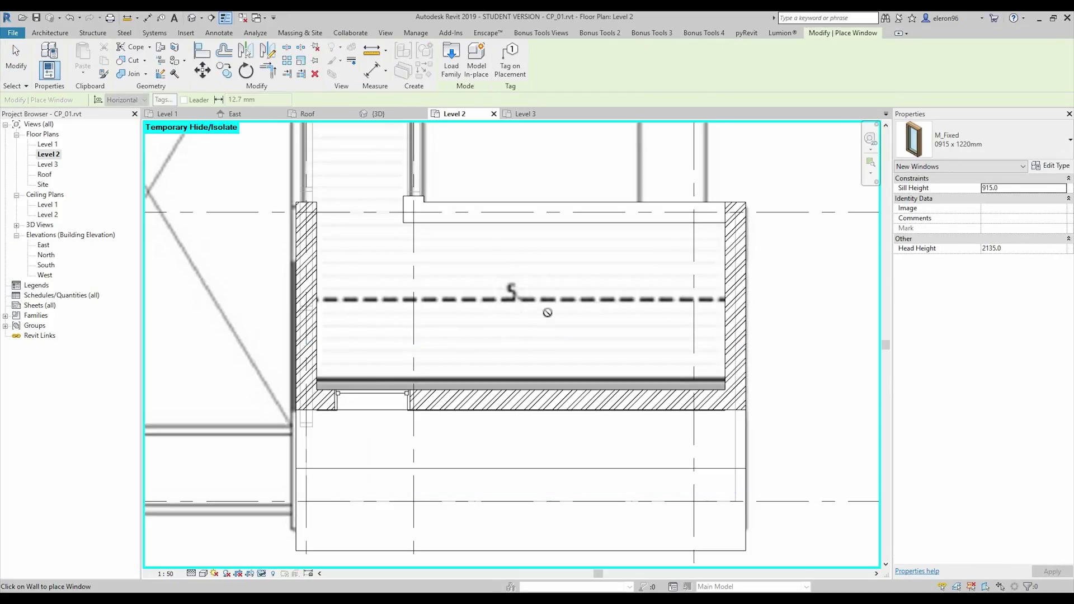
pyautogui.press('Escape')
pyautogui.press('Escape')
# Step: In the 3D view, inspect where the new Level 2 terrace wall meets the wood joist floor
pyautogui.click(379, 114)
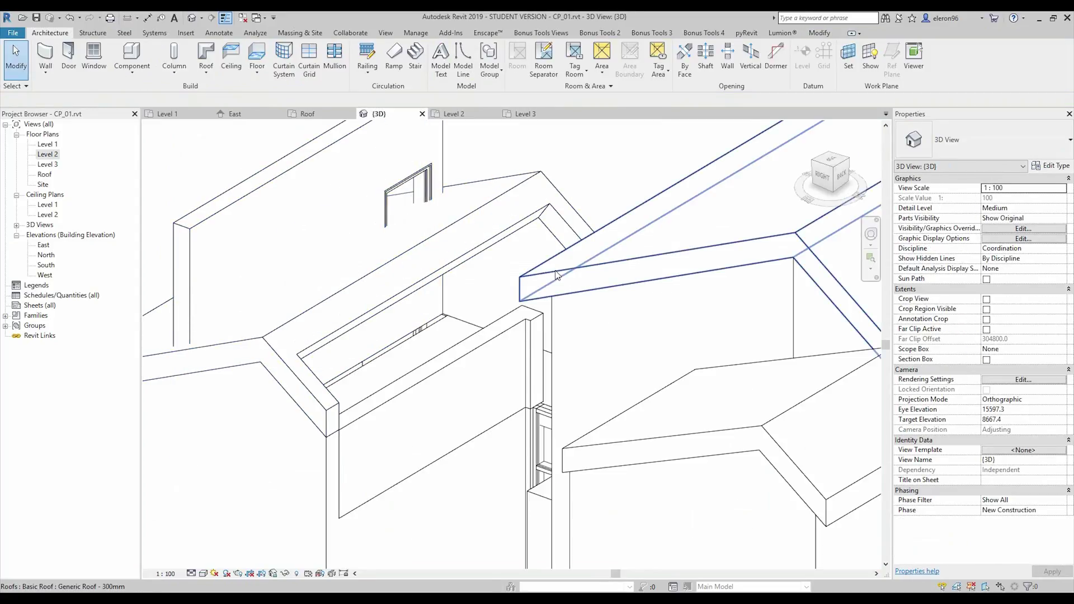
pyautogui.keyDown('shift'); pyautogui.moveTo(615, 269); pyautogui.dragTo(522, 374, button='middle'); pyautogui.keyUp('shift')
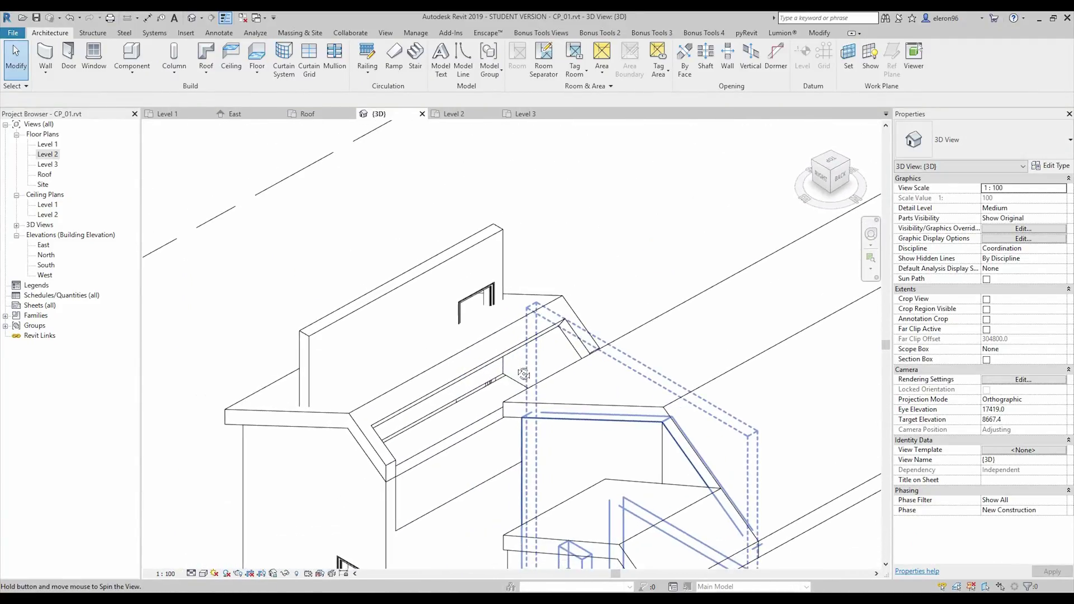
pyautogui.scroll(4, 469, 387)
pyautogui.click(504, 382)
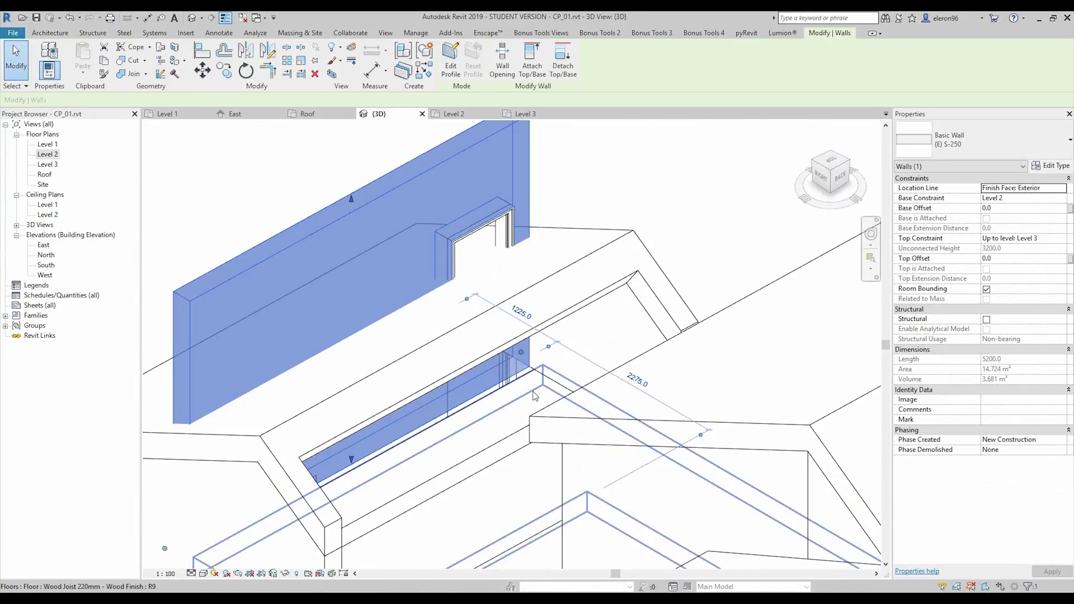
pyautogui.press('Escape')
pyautogui.click(521, 382)
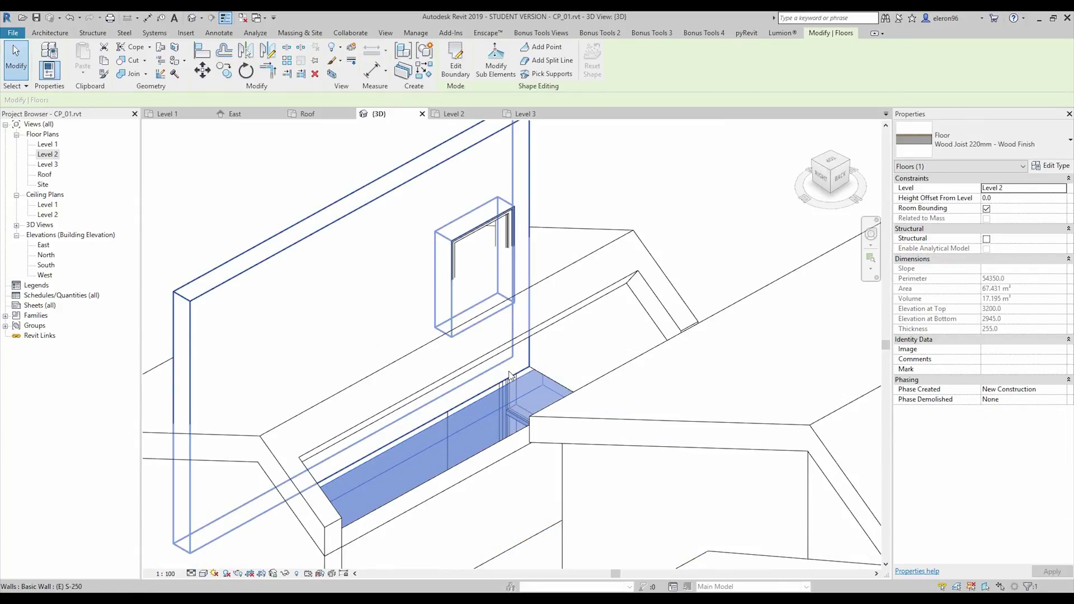
pyautogui.click(509, 375)
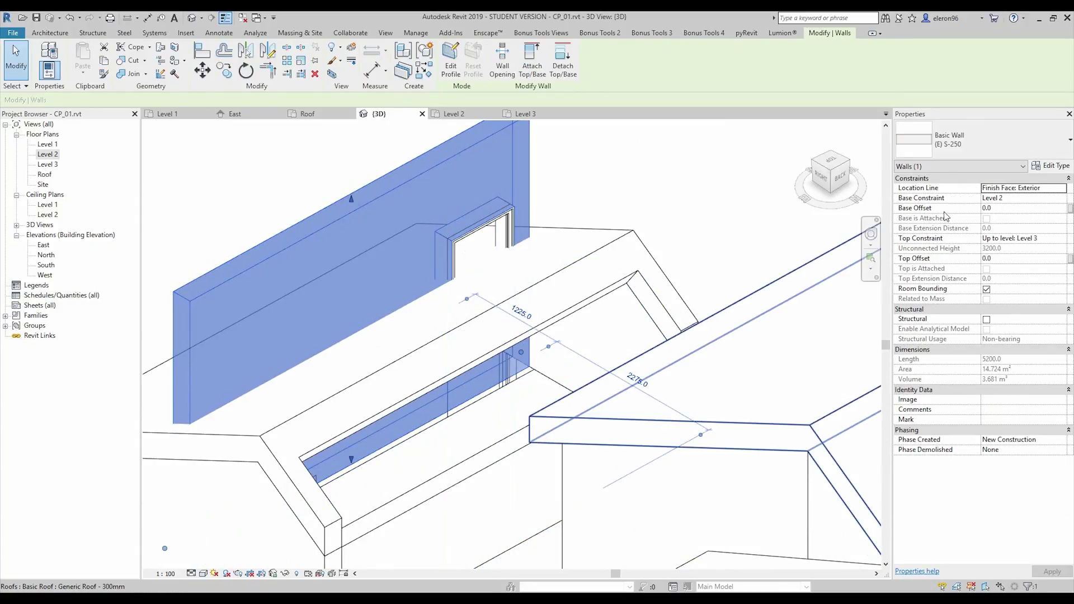
# Step: Align the Level 2 wood joist floor's boundary edge with the new terrace wall's face, and decline attaching walls to the floor's bottom
pyautogui.click(487, 407)
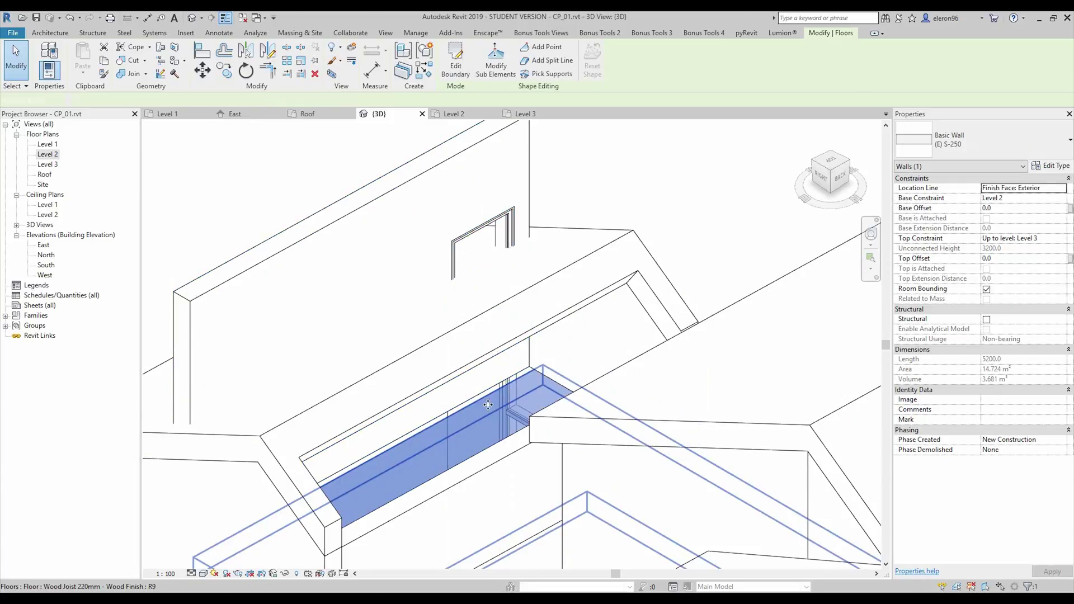
pyautogui.click(457, 66)
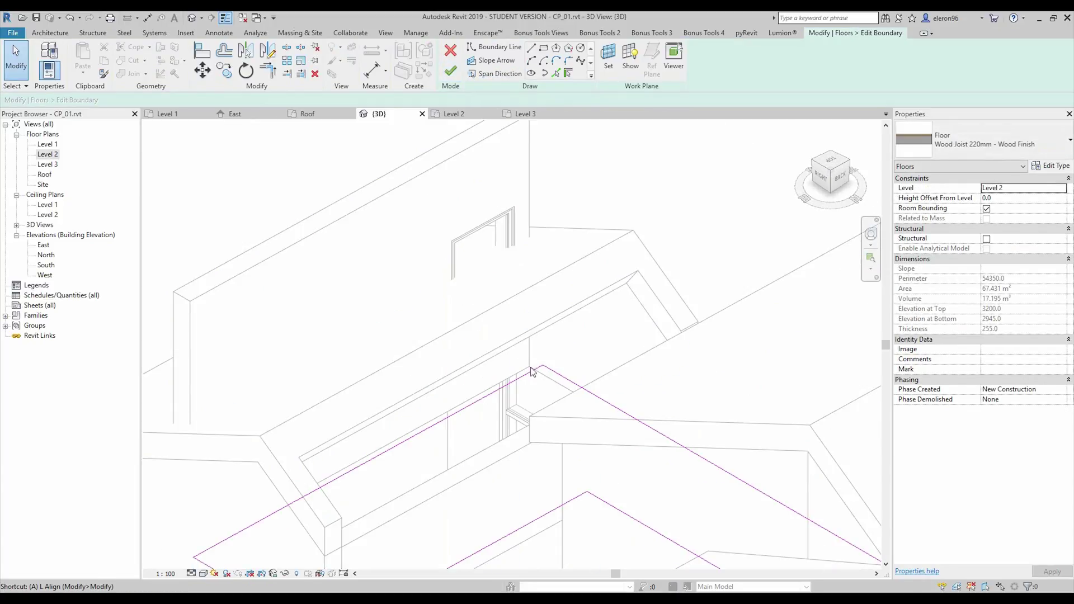
pyautogui.press('a')
pyautogui.press('l')
pyautogui.click(500, 388)
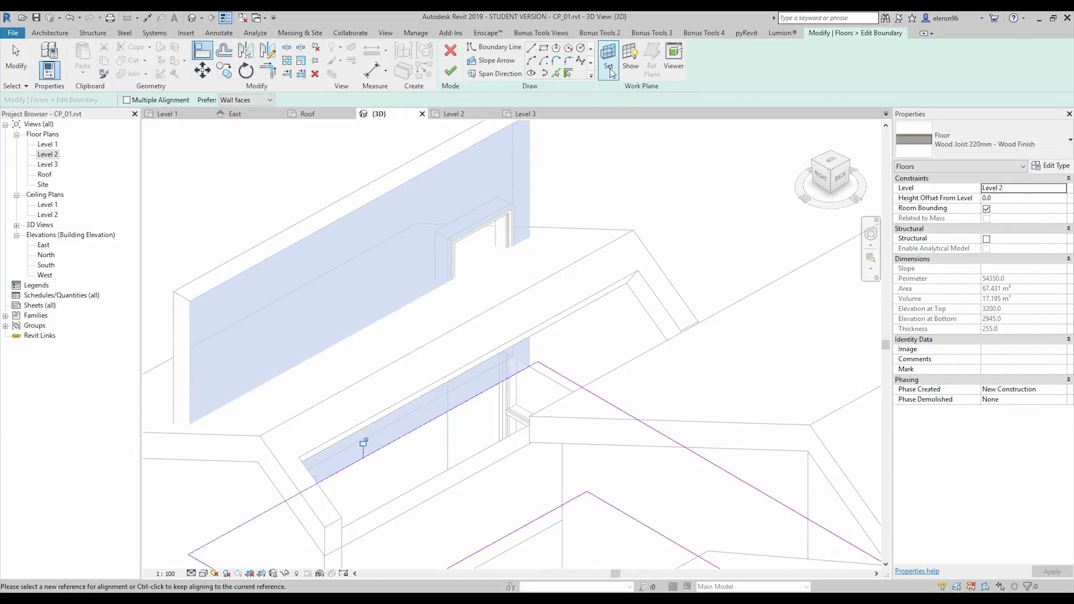
pyautogui.click(454, 79)
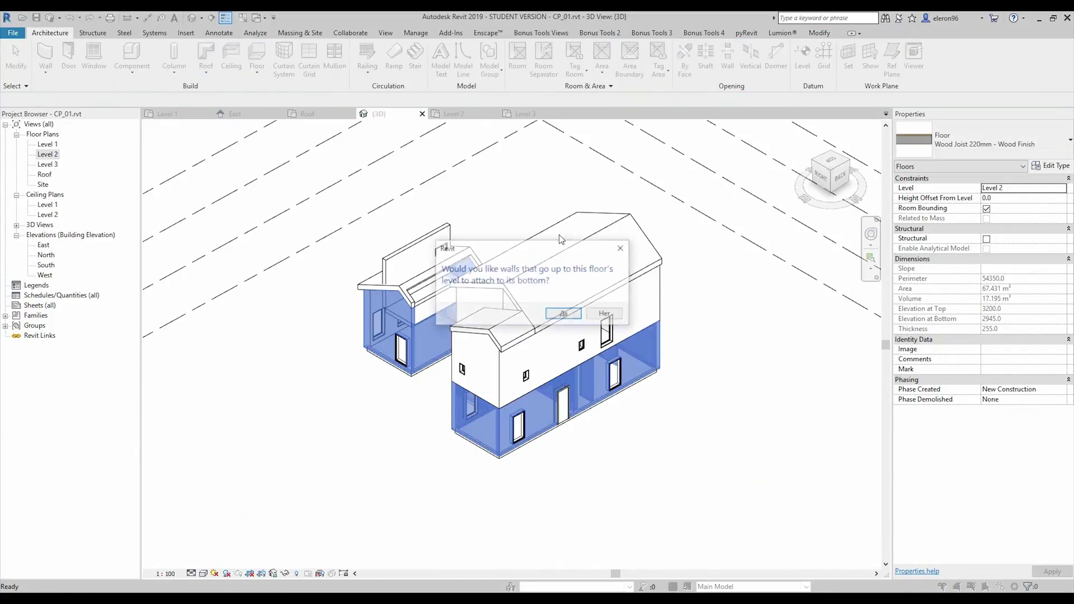
pyautogui.click(605, 314)
# Step: Attach the top of the 5200 mm S-250 terrace wall to the gable roof above it
pyautogui.scroll(10, 597, 318)
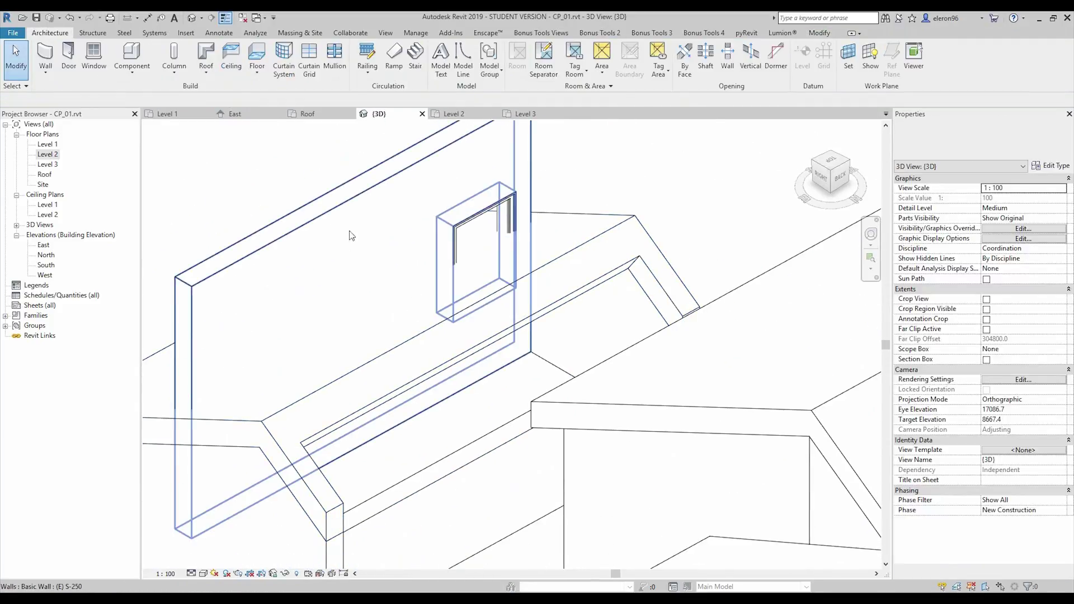
pyautogui.click(350, 235)
pyautogui.click(532, 66)
pyautogui.click(540, 248)
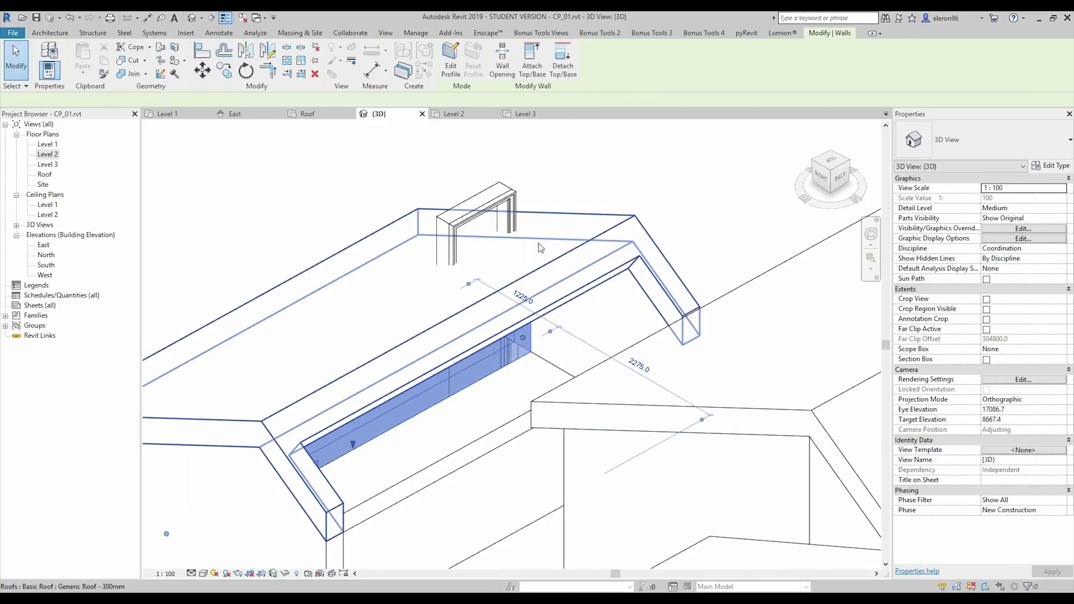
# Step: Change the terrace wall's window type to M_Fixed 0610 x 0610mm and lower the window within the wall
pyautogui.click(507, 221)
pyautogui.click(985, 143)
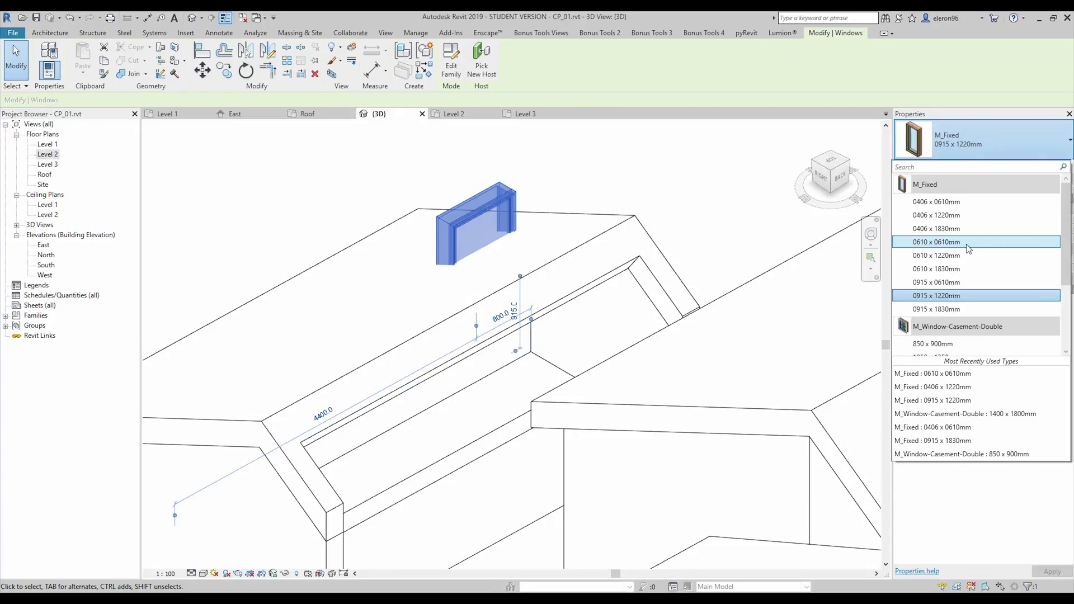
pyautogui.click(968, 241)
pyautogui.keyDown('shift'); pyautogui.moveTo(615, 279); pyautogui.dragTo(474, 201, button='middle'); pyautogui.keyUp('shift')
pyautogui.moveTo(477, 220); pyautogui.dragTo(479, 274)
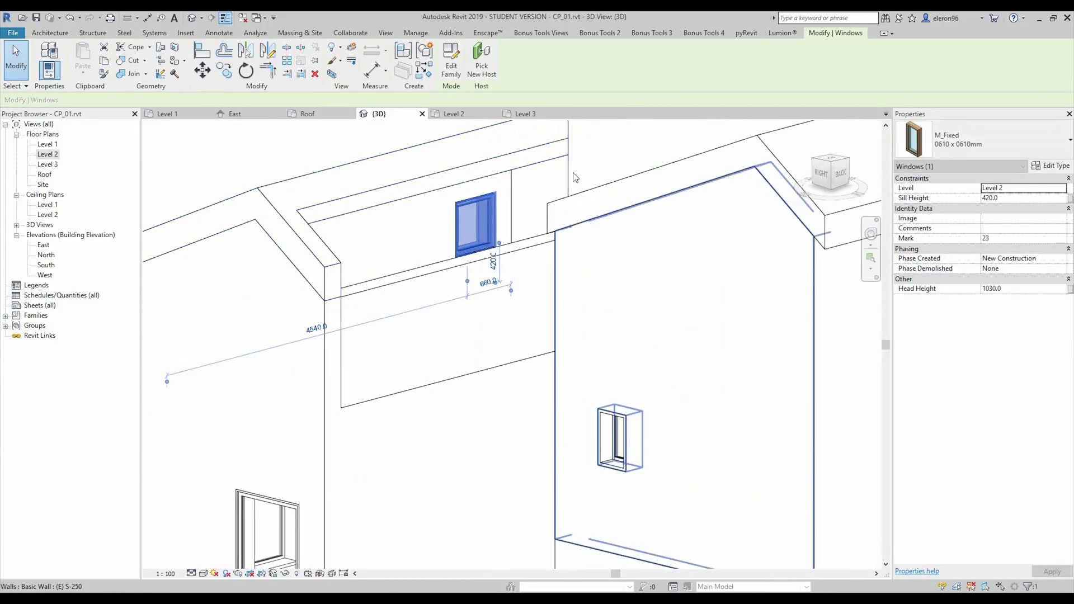
pyautogui.keyDown('shift'); pyautogui.moveTo(479, 274); pyautogui.dragTo(501, 265, button='middle'); pyautogui.keyUp('shift')
pyautogui.moveTo(416, 287); pyautogui.dragTo(417, 305)
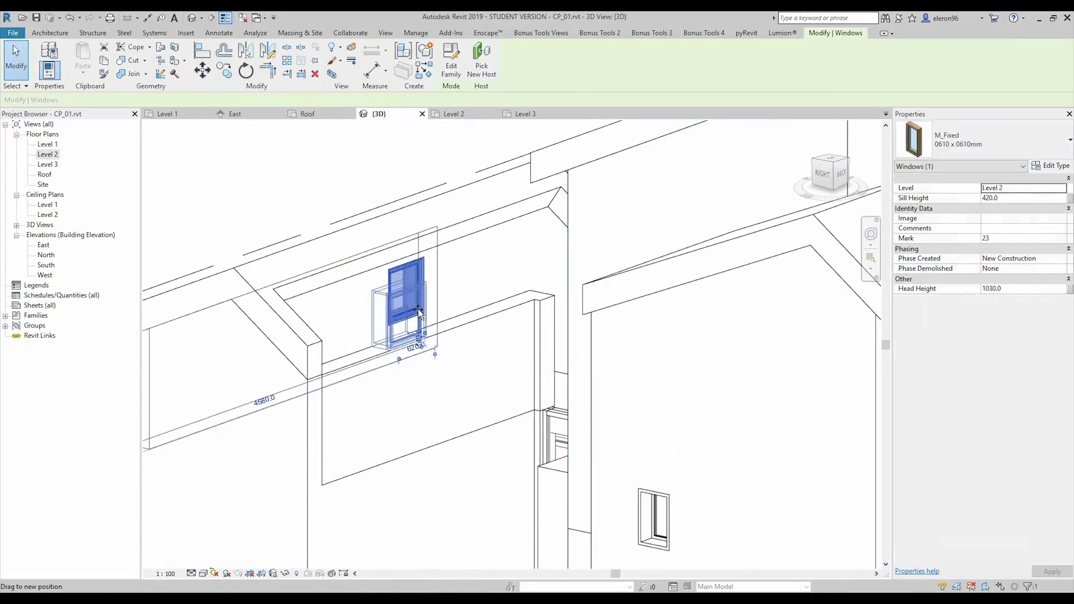
pyautogui.keyDown('shift'); pyautogui.moveTo(417, 305); pyautogui.dragTo(597, 287, button='middle'); pyautogui.keyUp('shift')
pyautogui.press('Escape')
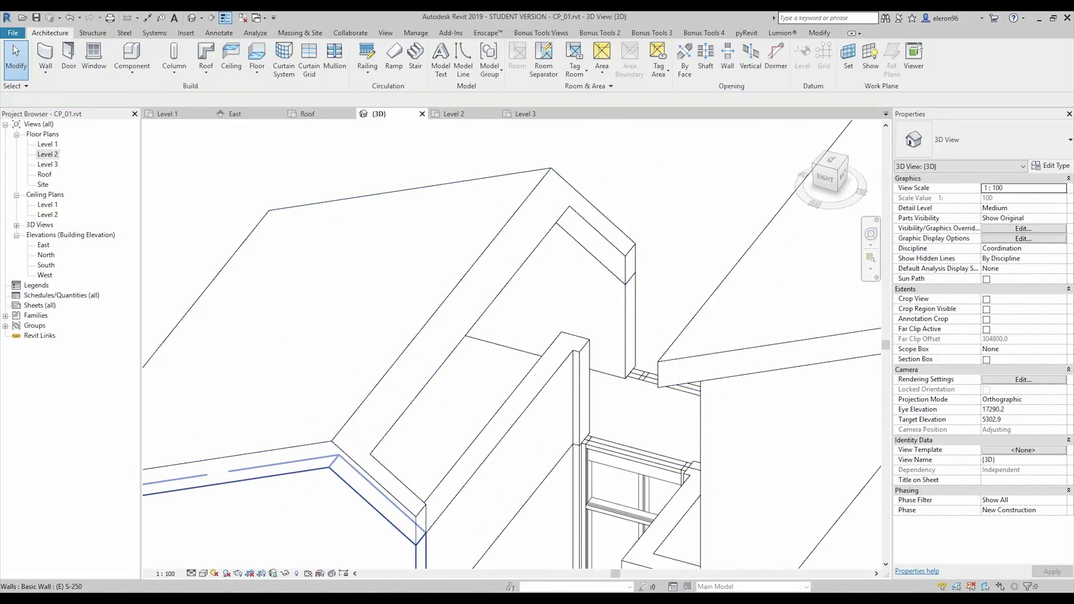
# Step: Compare the modelled terrace with the reference photo and view the whole house from its front side in 3D
pyautogui.hotkey('alt', 'Tab')
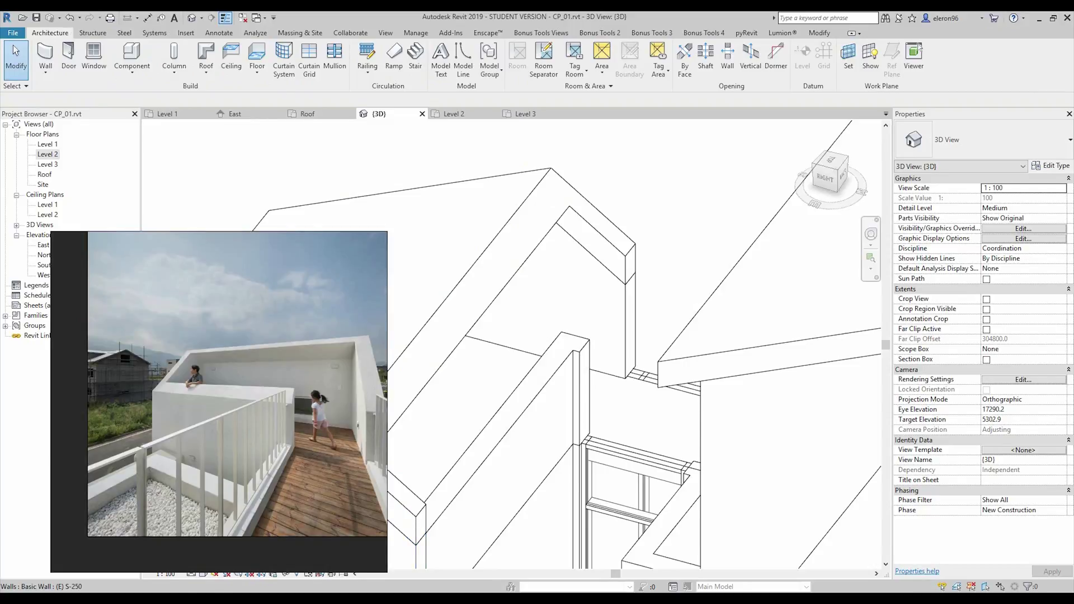
pyautogui.keyDown('shift'); pyautogui.moveTo(291, 325); pyautogui.dragTo(587, 319, button='middle'); pyautogui.keyUp('shift')
pyautogui.scroll(-5, 586, 318)
pyautogui.keyDown('shift'); pyautogui.moveTo(455, 313); pyautogui.dragTo(383, 235, button='middle'); pyautogui.keyUp('shift')
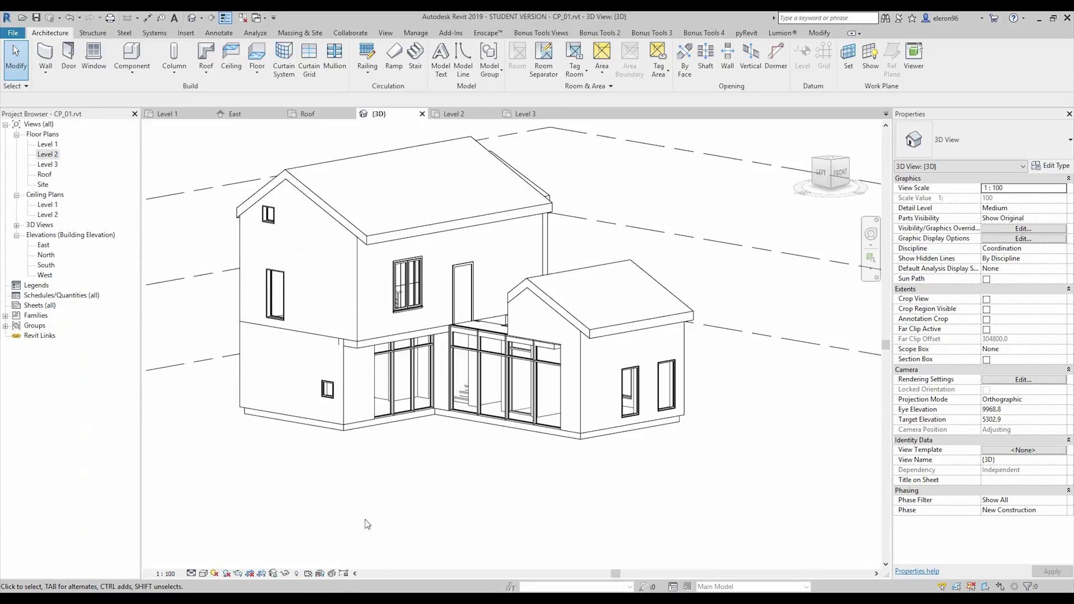
# Step: Open the Level 2 floor plan and examine the double-line outline around the crossed courtyard area on the underlay
pyautogui.doubleClick(46, 156)
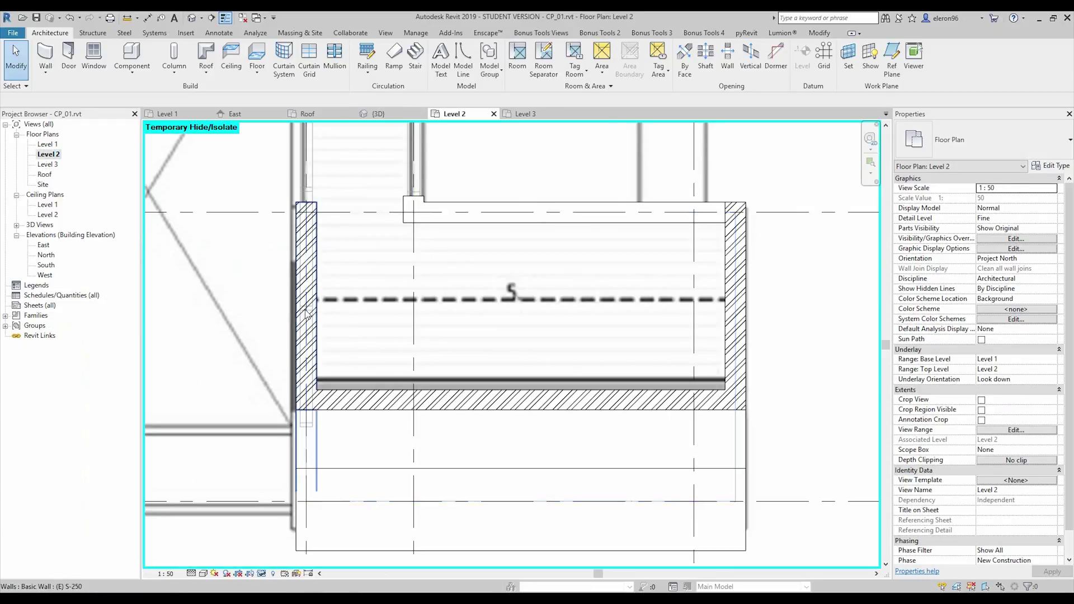
pyautogui.scroll(-5, 307, 315)
pyautogui.scroll(5, 362, 379)
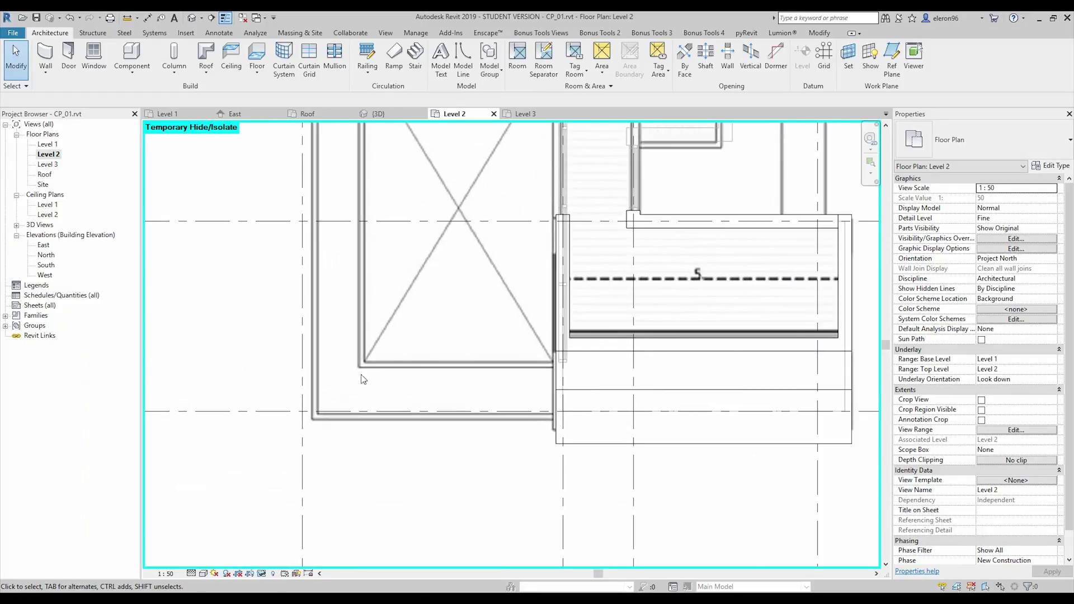
pyautogui.moveTo(373, 259); pyautogui.dragTo(393, 425, button='middle')
pyautogui.moveTo(463, 436); pyautogui.dragTo(435, 304, button='middle')
pyautogui.moveTo(499, 427); pyautogui.dragTo(534, 543, button='middle')
pyautogui.scroll(2, 428, 220)
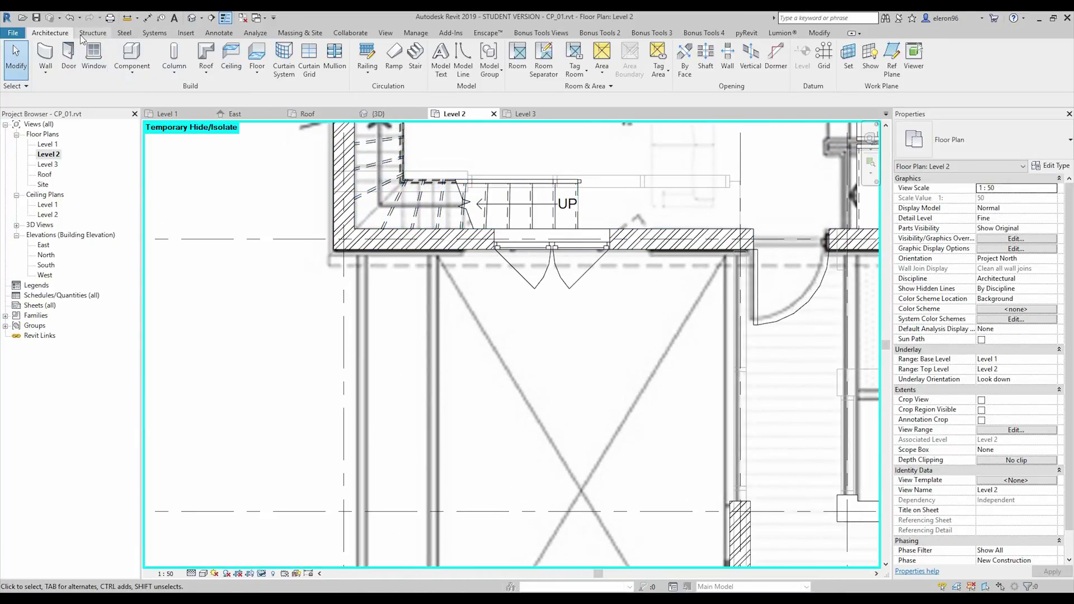
# Step: Create an in-place Columns family named Columns 1 and start a sweep in it with a sketched path
pyautogui.click(132, 56)
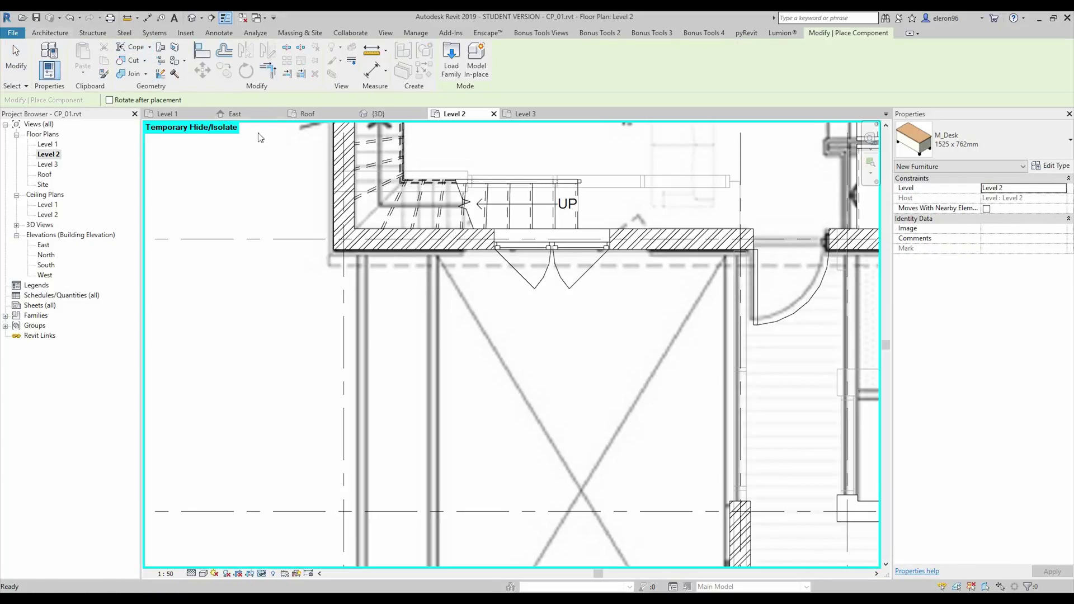
pyautogui.press('Escape')
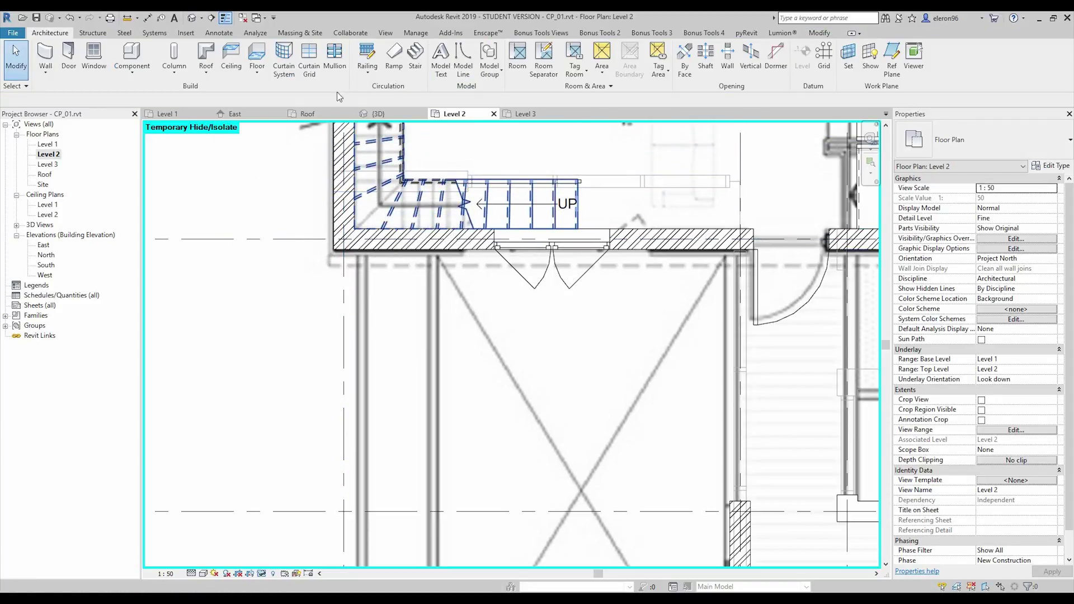
pyautogui.click(136, 74)
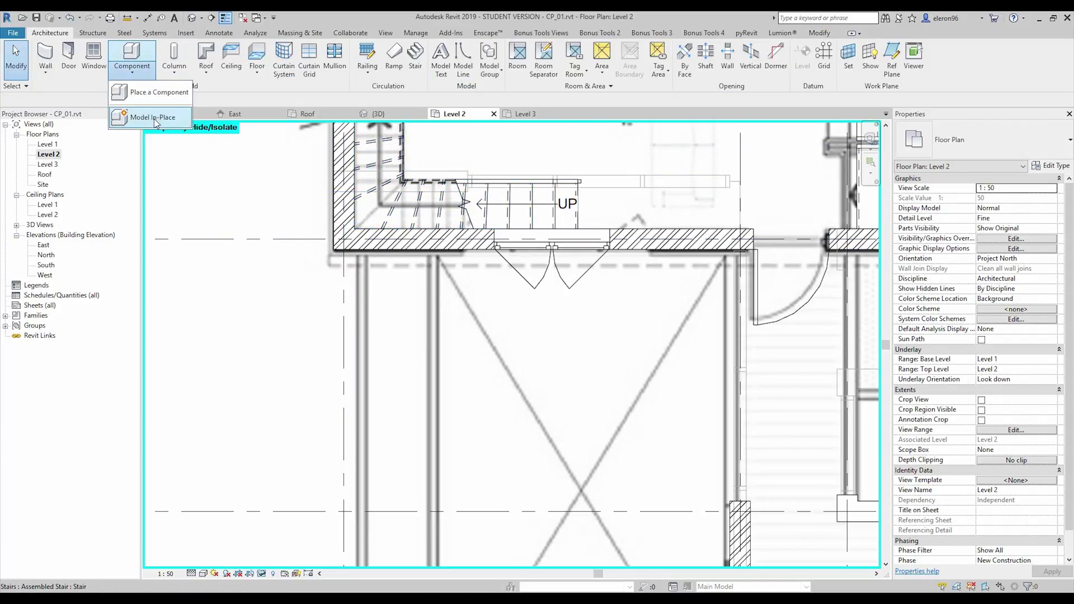
pyautogui.click(154, 117)
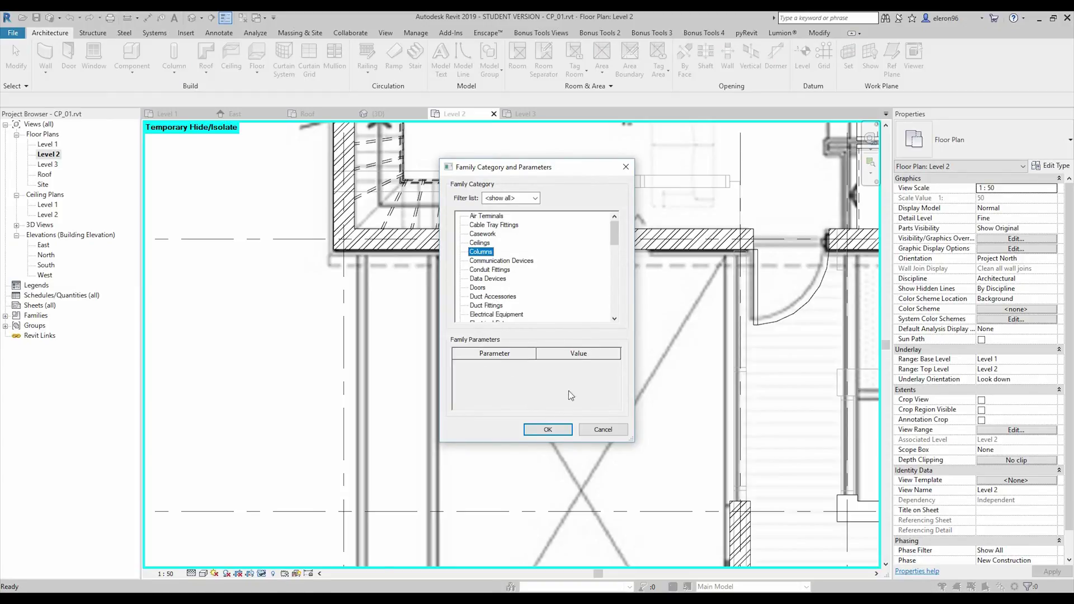
pyautogui.click(548, 429)
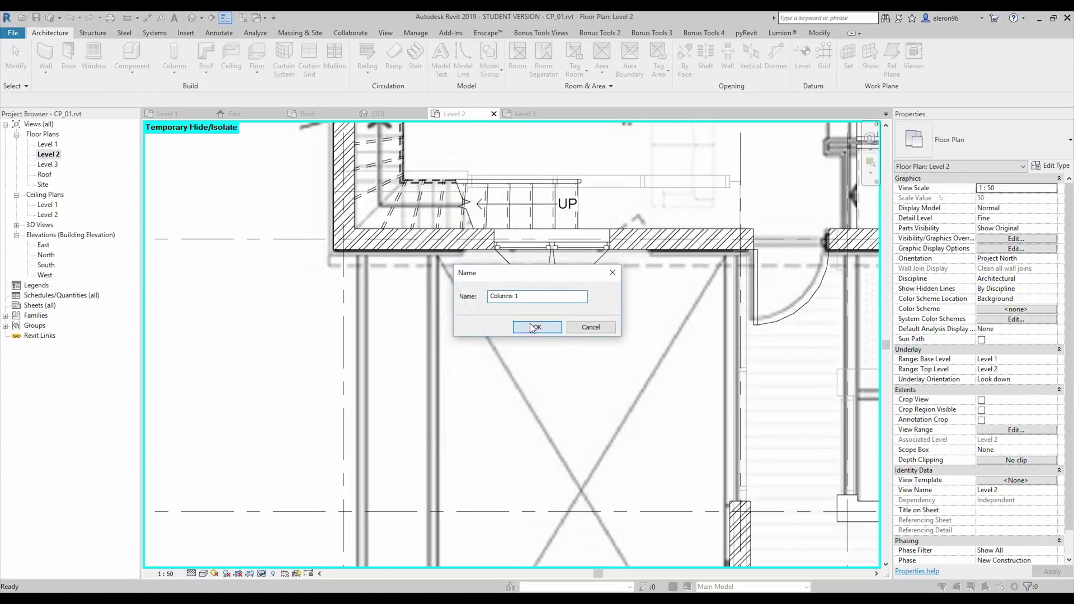
pyautogui.click(535, 328)
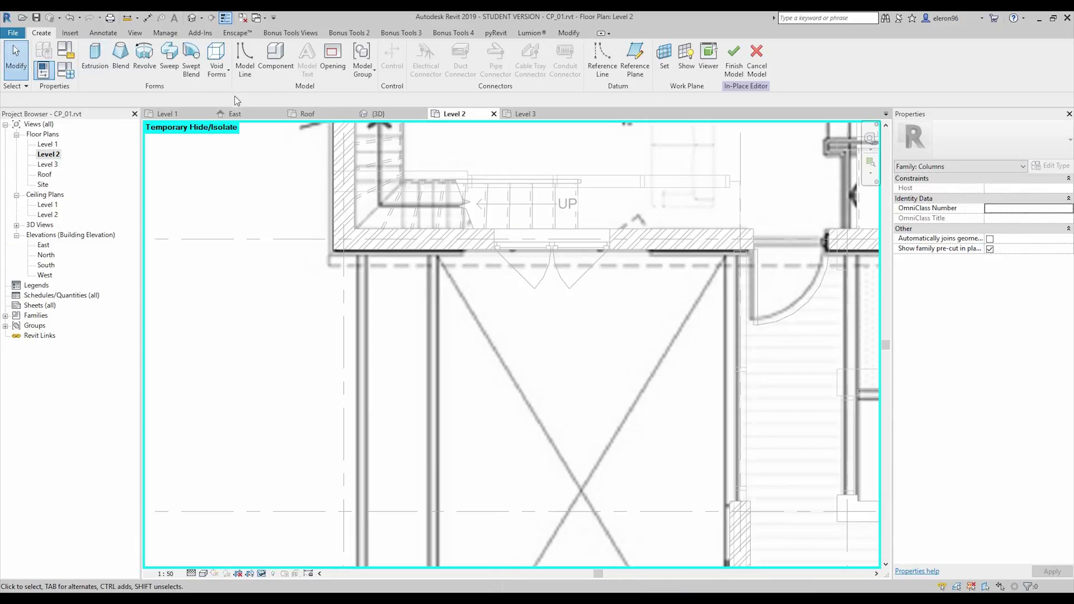
pyautogui.click(170, 58)
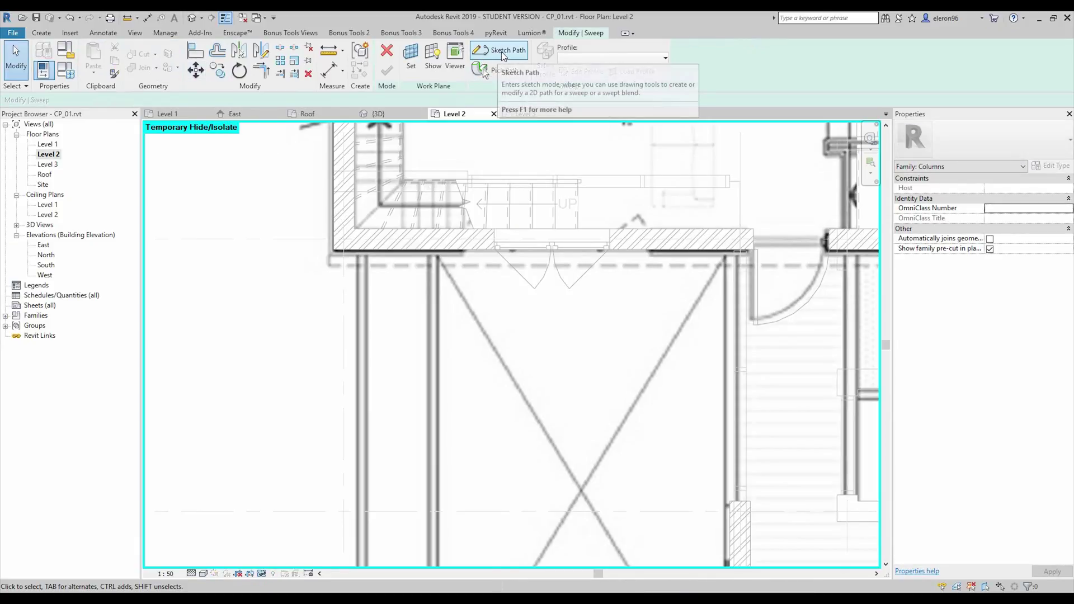
pyautogui.click(497, 53)
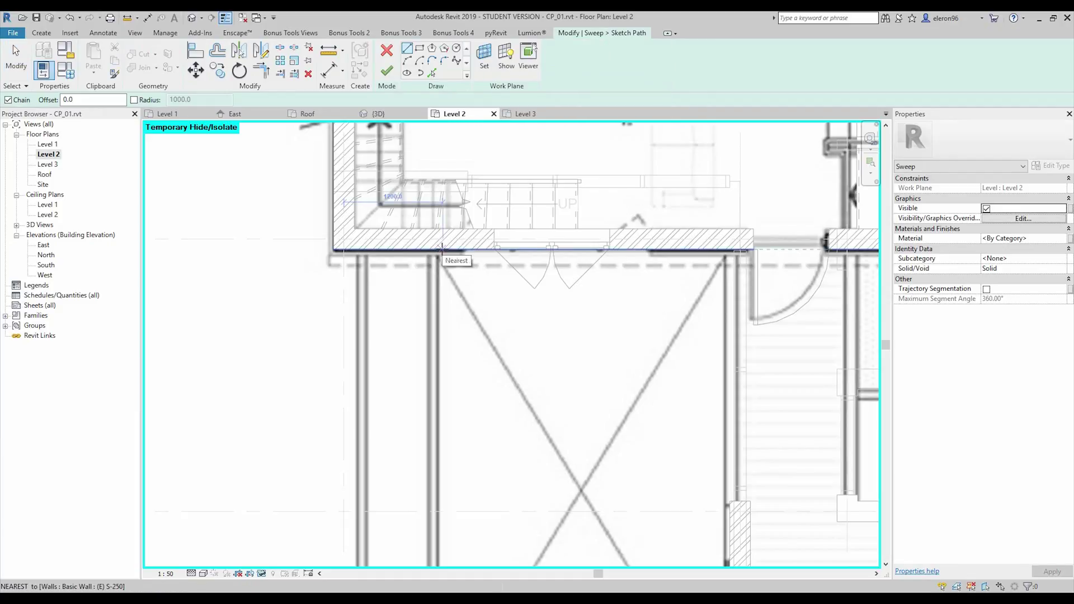
pyautogui.click(442, 249)
pyautogui.scroll(-4, 520, 509)
pyautogui.moveTo(498, 485); pyautogui.dragTo(349, 249, button='middle')
pyautogui.scroll(4, 349, 364)
pyautogui.scroll(1, 308, 408)
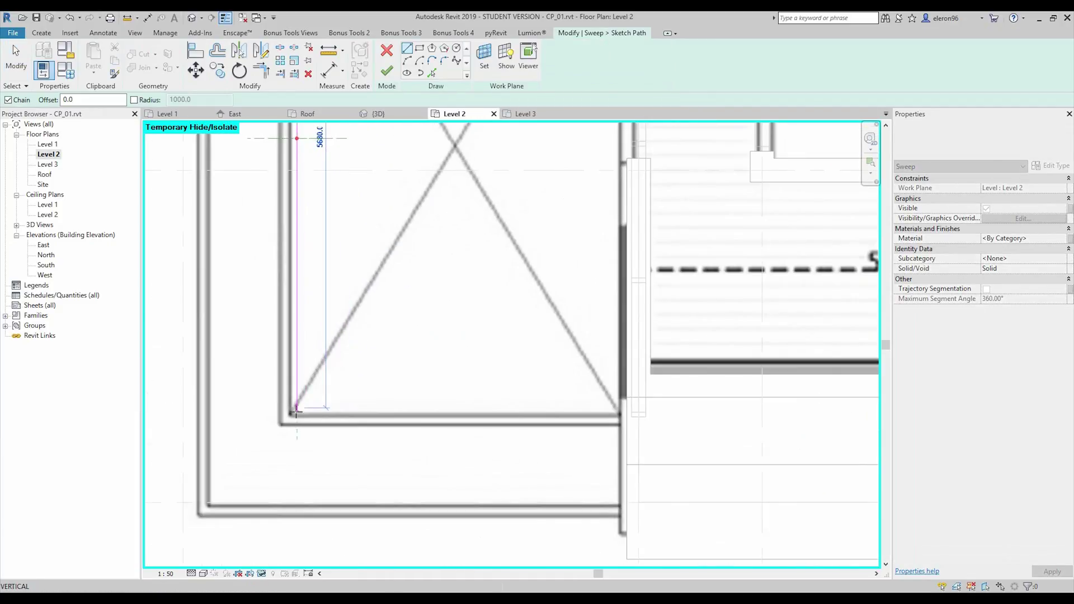
pyautogui.press('Escape')
# Step: Sketch the L-shaped sweep path along the courtyard outline, about 3520 mm from the terrace wall and about 5700 mm to the house, and finish it
pyautogui.moveTo(328, 269); pyautogui.dragTo(300, 299, button='middle')
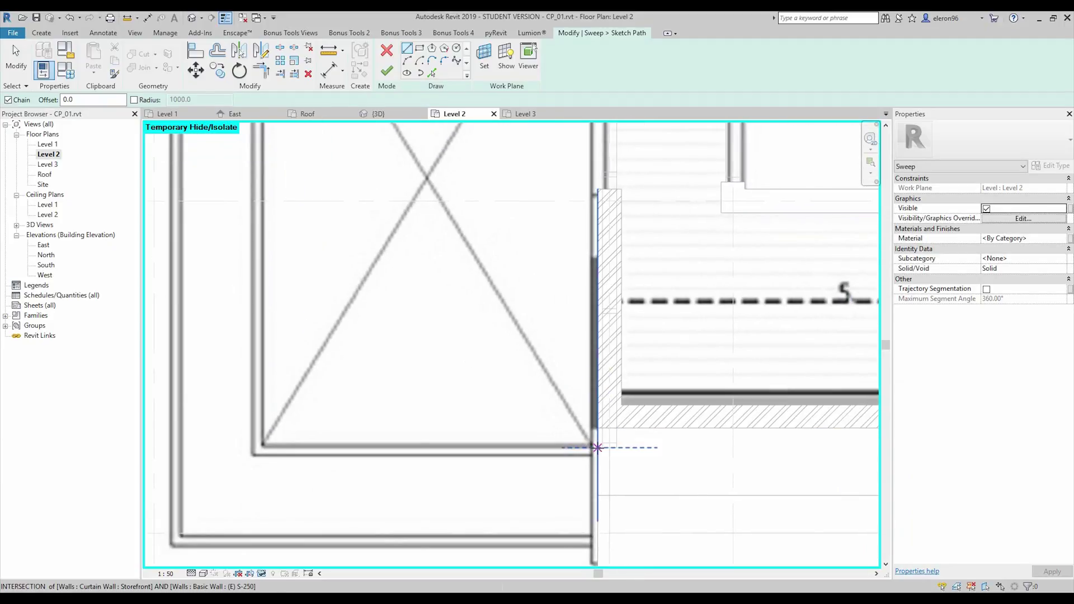
pyautogui.click(598, 448)
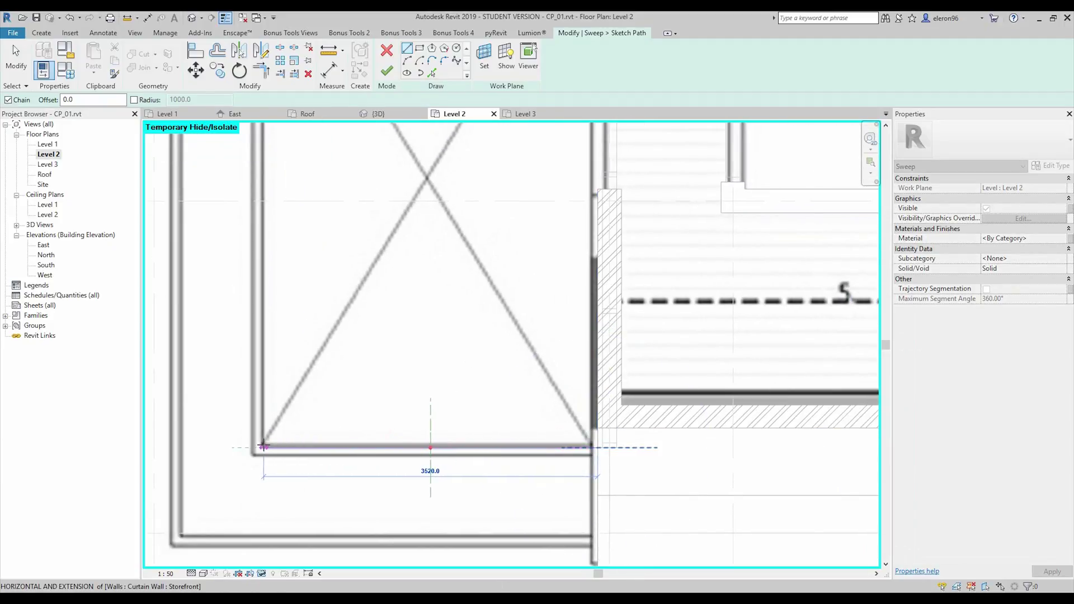
pyautogui.click(264, 447)
pyautogui.moveTo(255, 140); pyautogui.dragTo(312, 455, button='middle')
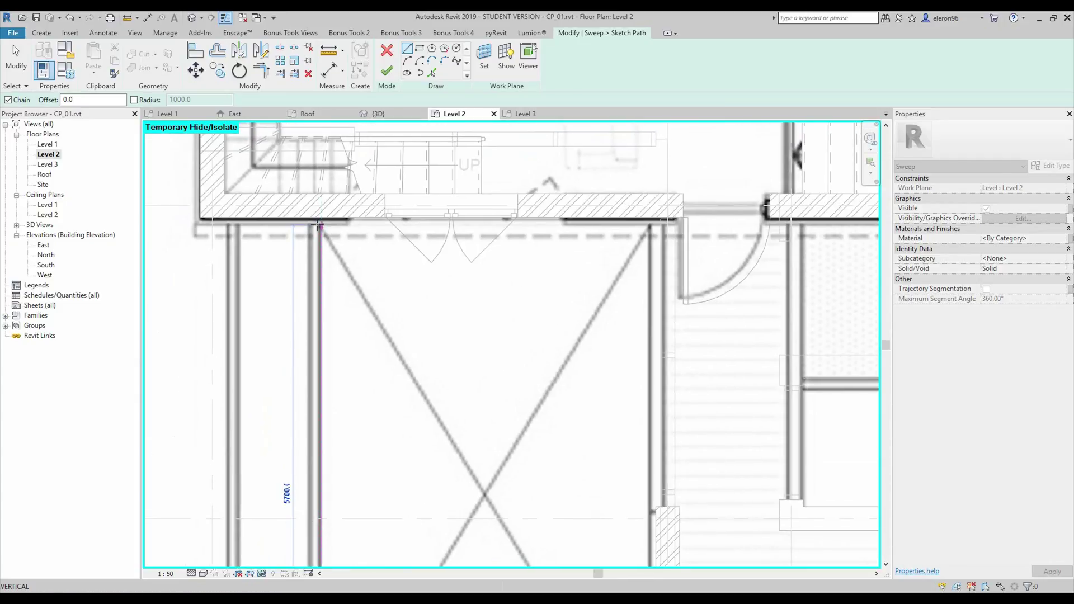
pyautogui.click(319, 225)
pyautogui.scroll(-3, 364, 307)
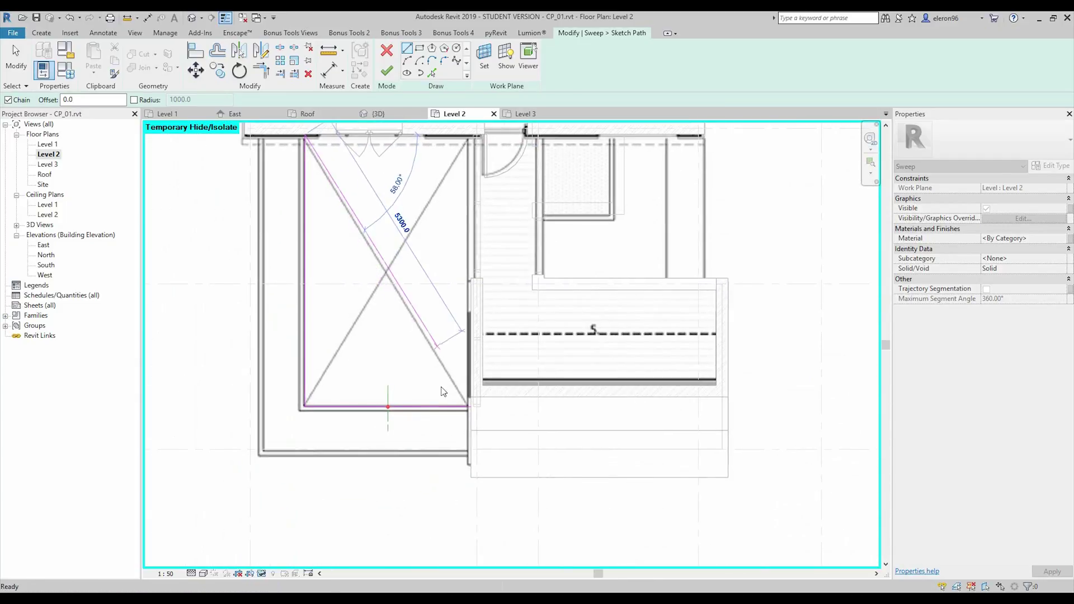
pyautogui.press('Escape')
pyautogui.scroll(5, 436, 391)
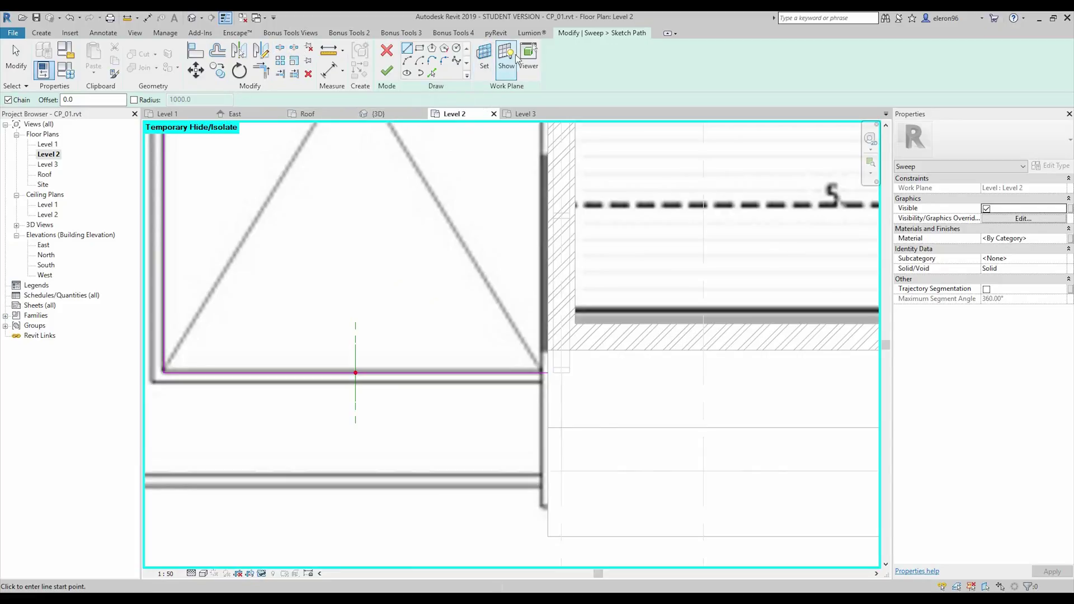
pyautogui.click(387, 71)
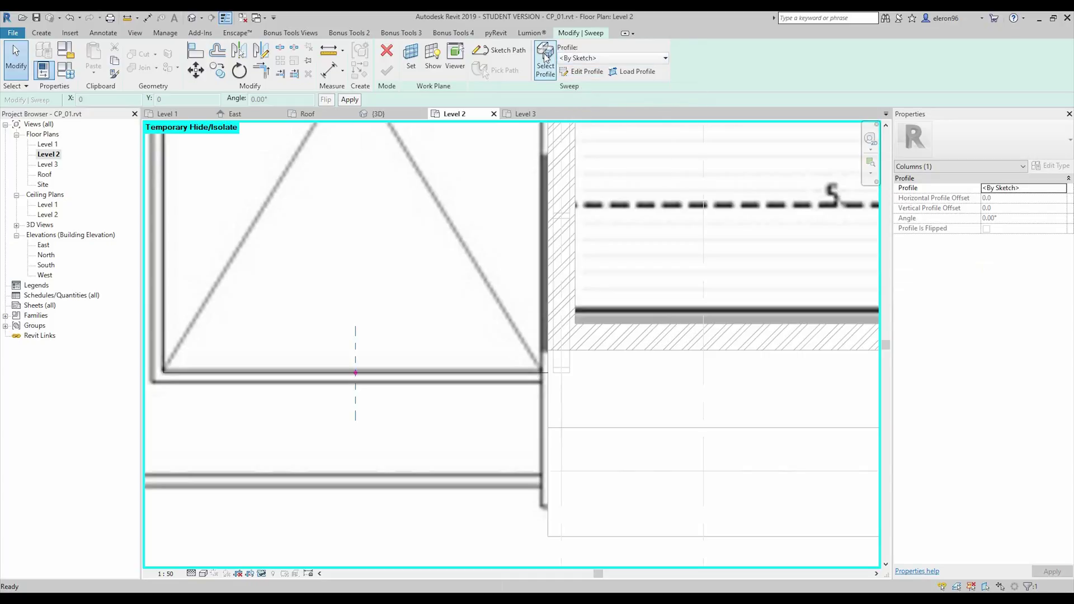
pyautogui.click(578, 73)
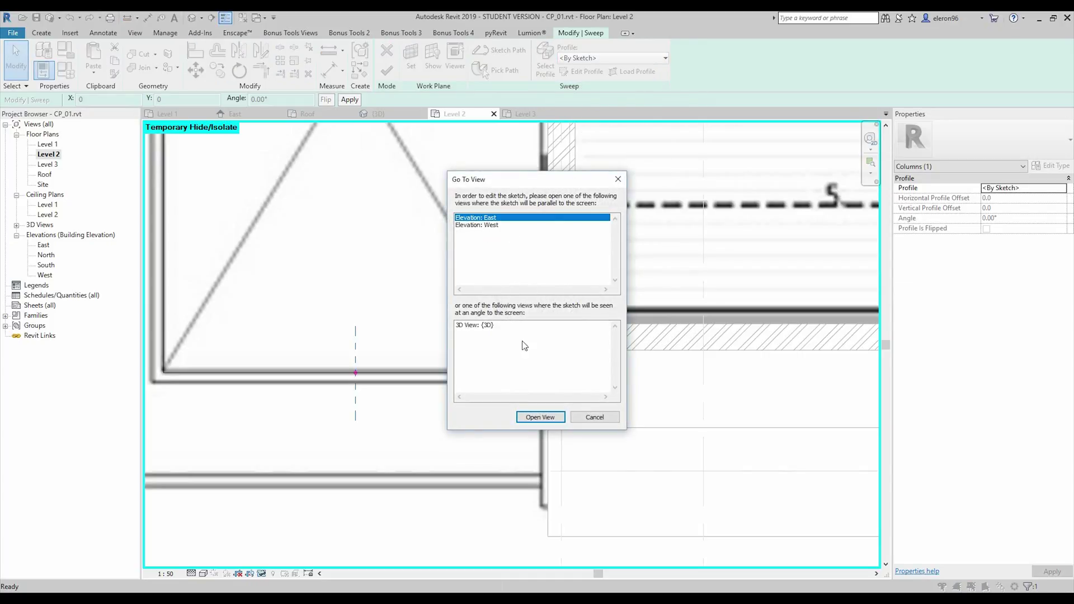
pyautogui.click(595, 418)
pyautogui.scroll(-5, 442, 372)
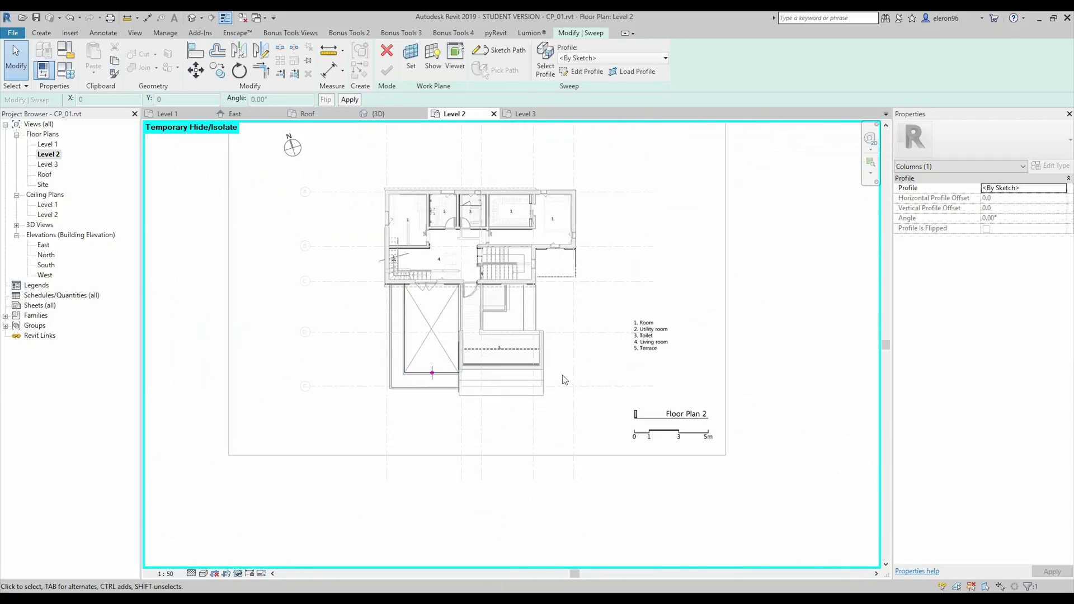
pyautogui.scroll(6, 490, 365)
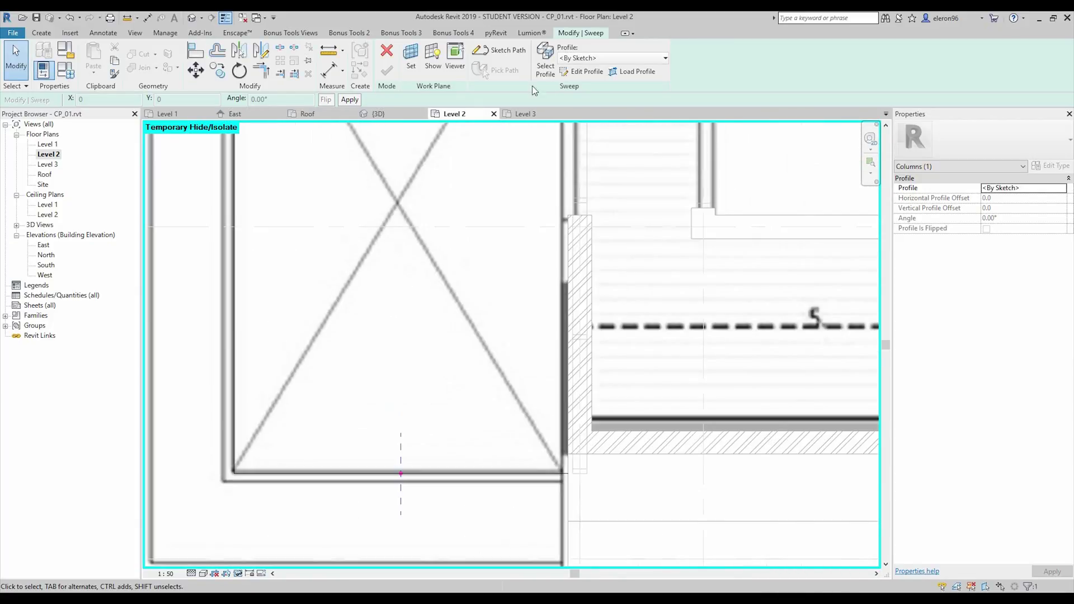
# Step: In the East elevation, sketch a closed sweep profile about 1025 mm wide with a 120 mm lip, 100 mm step down and 120 mm base
pyautogui.click(579, 71)
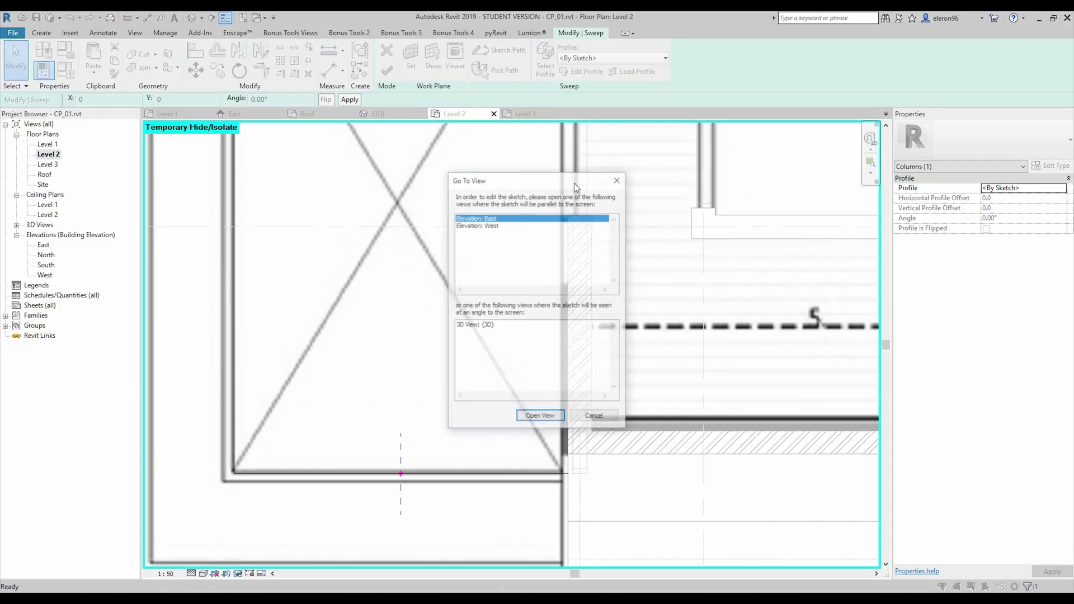
pyautogui.click(529, 418)
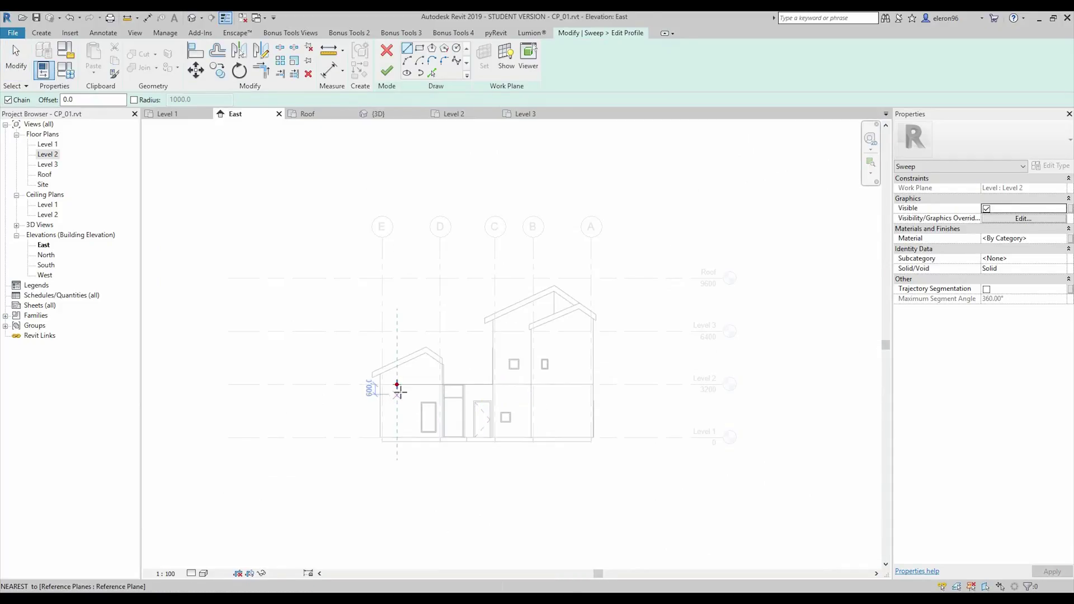
pyautogui.scroll(6, 399, 392)
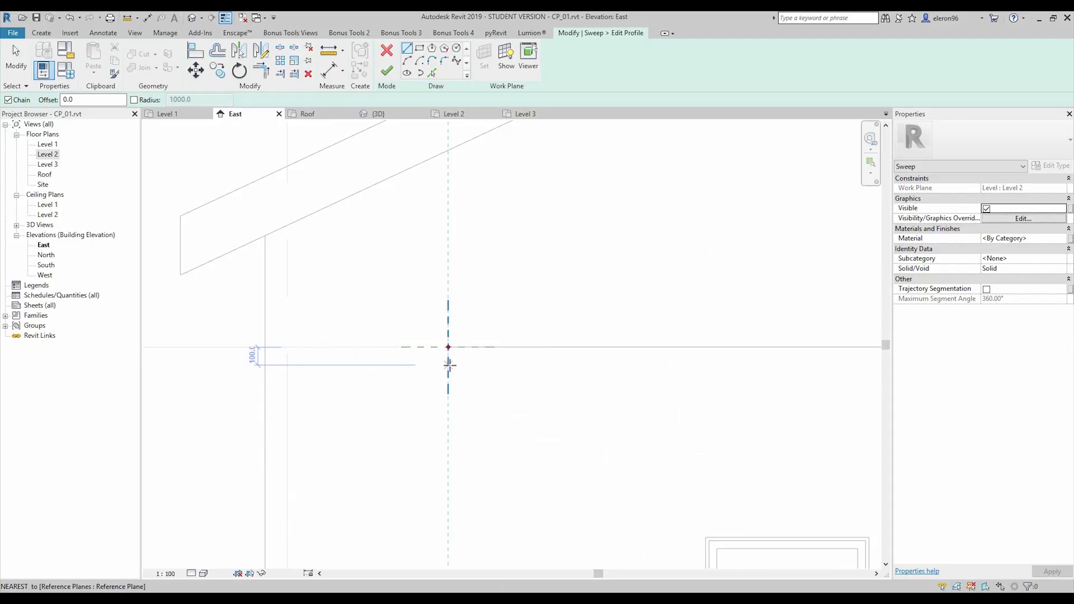
pyautogui.click(449, 347)
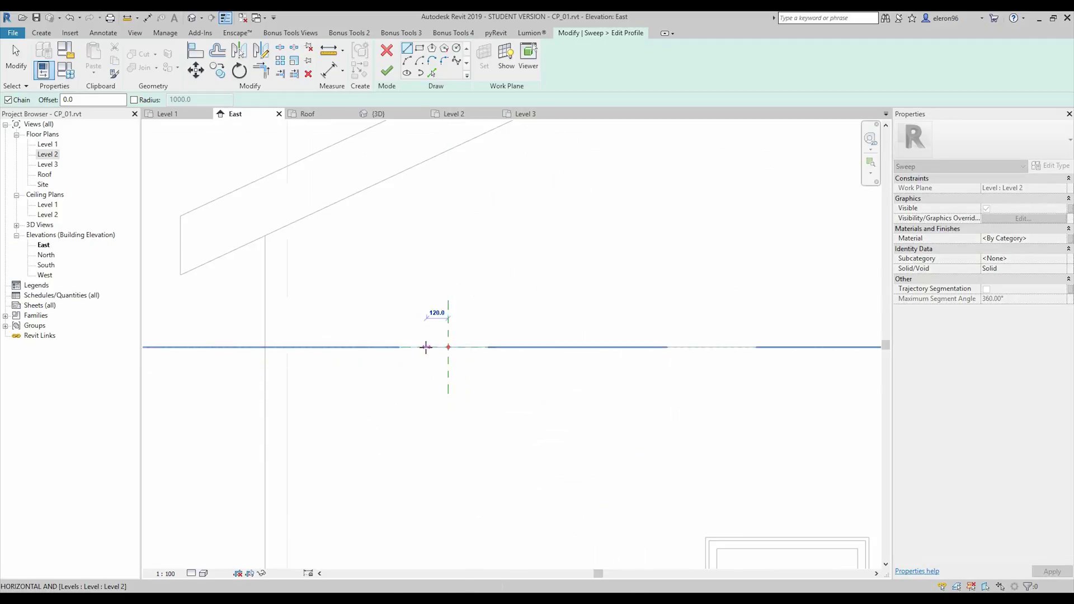
pyautogui.click(426, 347)
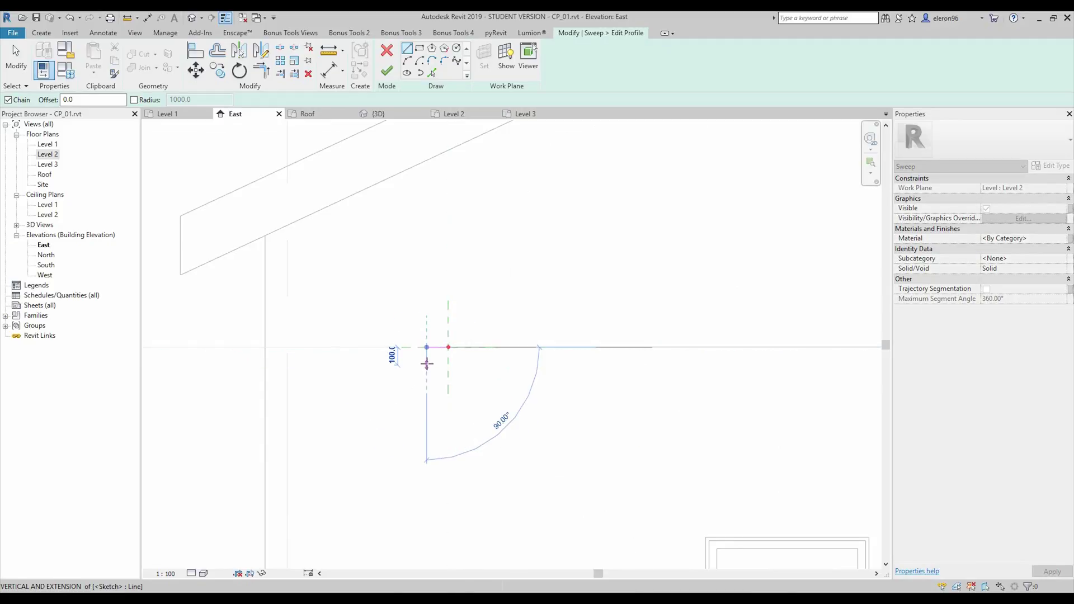
pyautogui.click(426, 365)
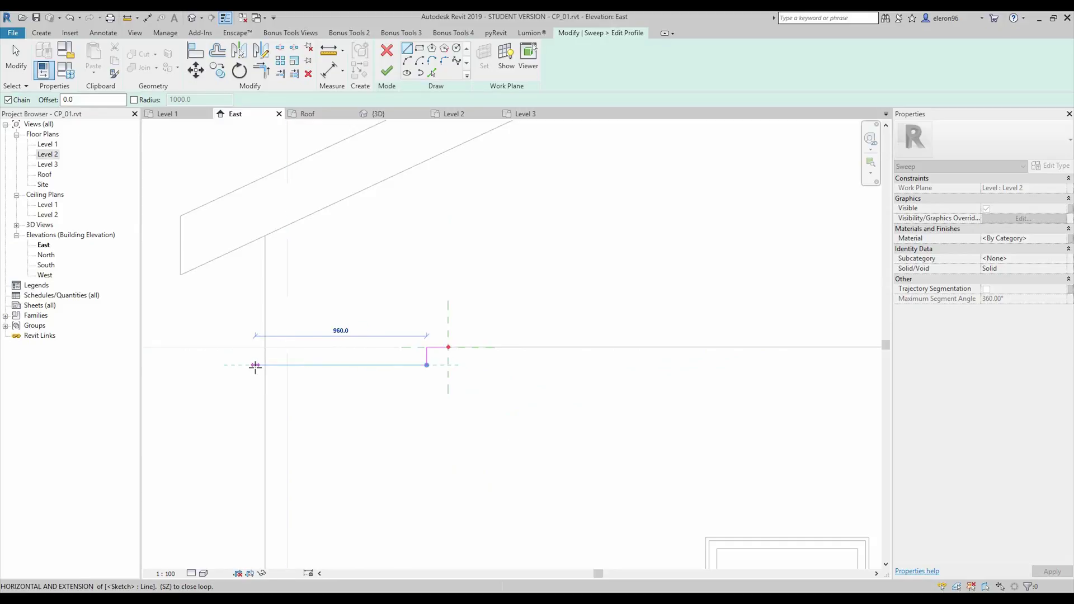
pyautogui.click(265, 365)
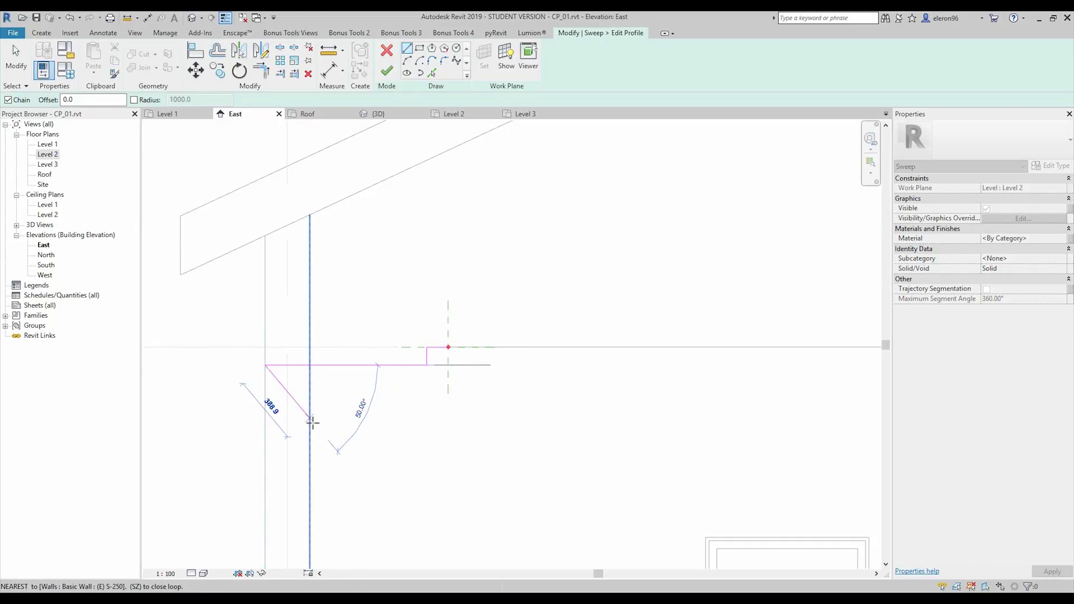
pyautogui.click(265, 386)
pyautogui.click(449, 386)
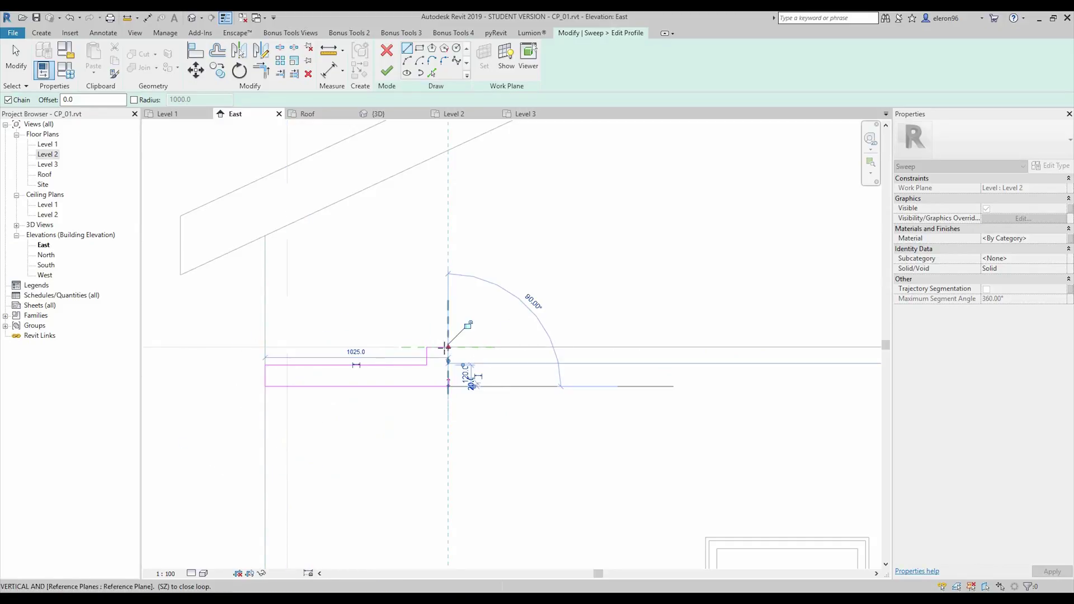
pyautogui.click(448, 347)
pyautogui.press('Escape')
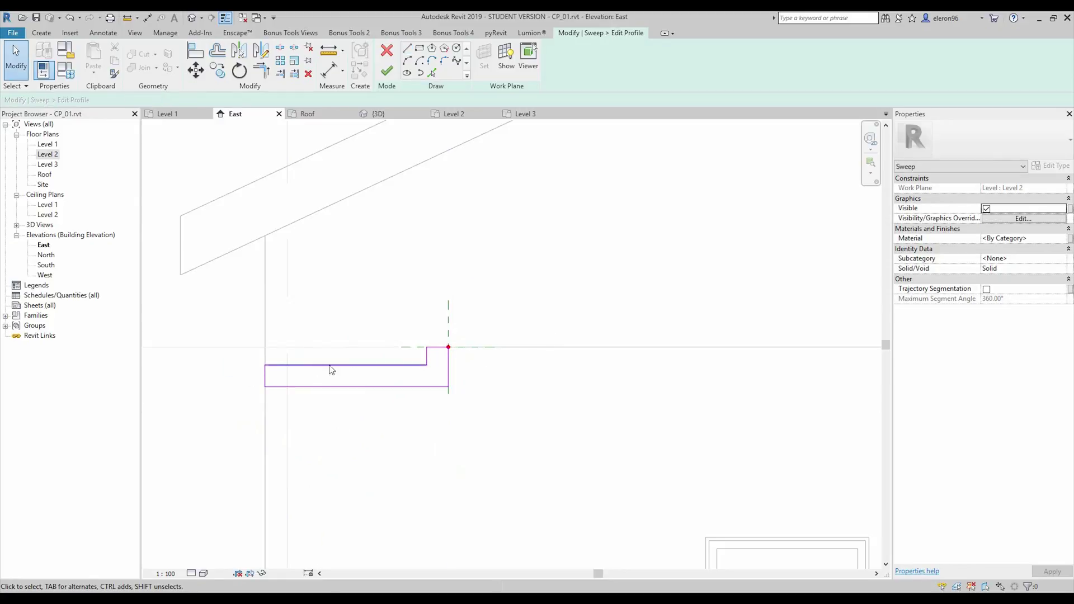
# Step: Replace the profile's end edge at the wall with a 220 mm vertical line up to Level 2 and a 120 mm horizontal top line
pyautogui.click(265, 376)
pyautogui.moveTo(390, 302)
pyautogui.mouseDown()
pyautogui.moveTo(532, 448)
pyautogui.moveTo(531, 436)
pyautogui.mouseUp()
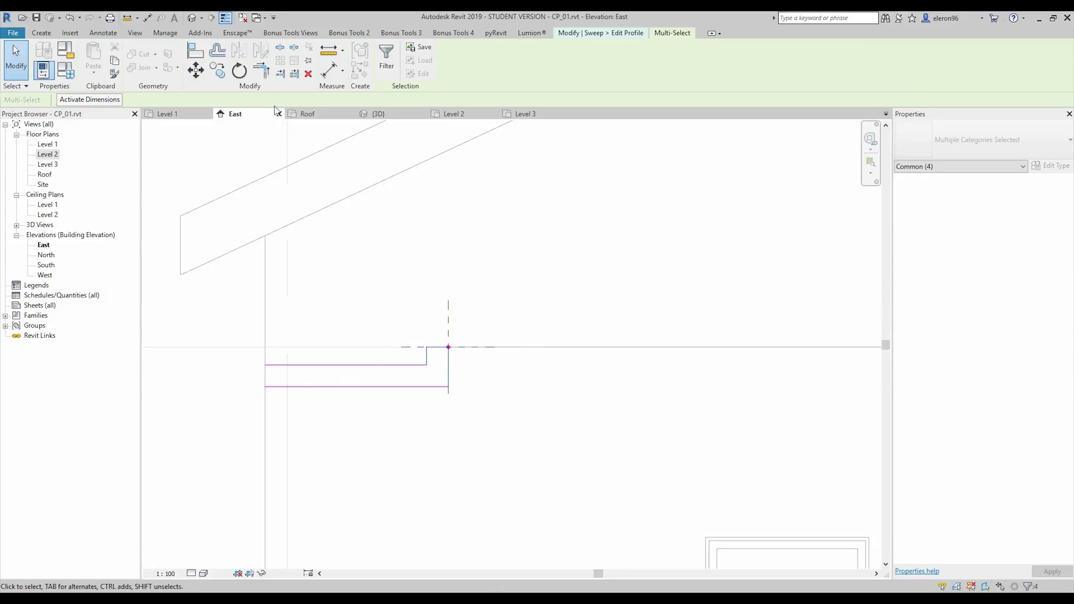
pyautogui.click(403, 309)
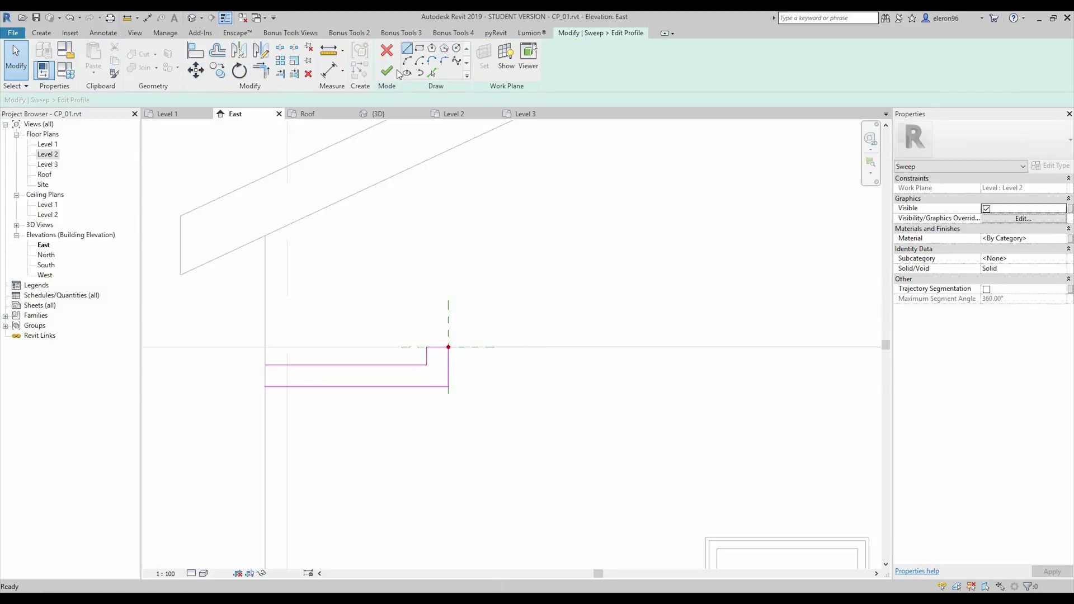
pyautogui.press('l')
pyautogui.press('i')
pyautogui.click(264, 386)
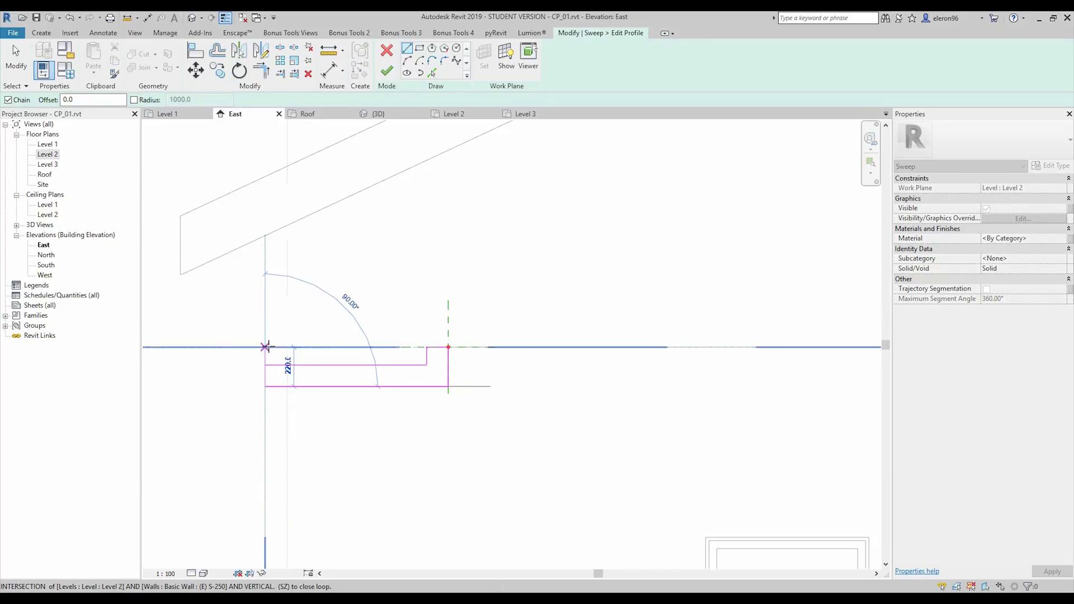
pyautogui.click(265, 347)
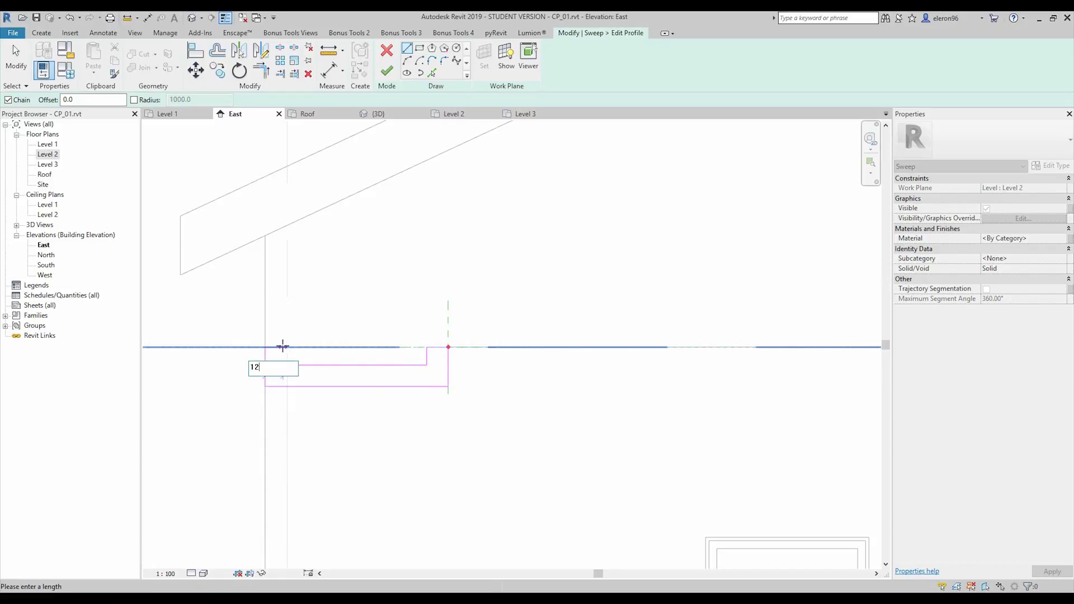
pyautogui.write('120')
pyautogui.press('Return')
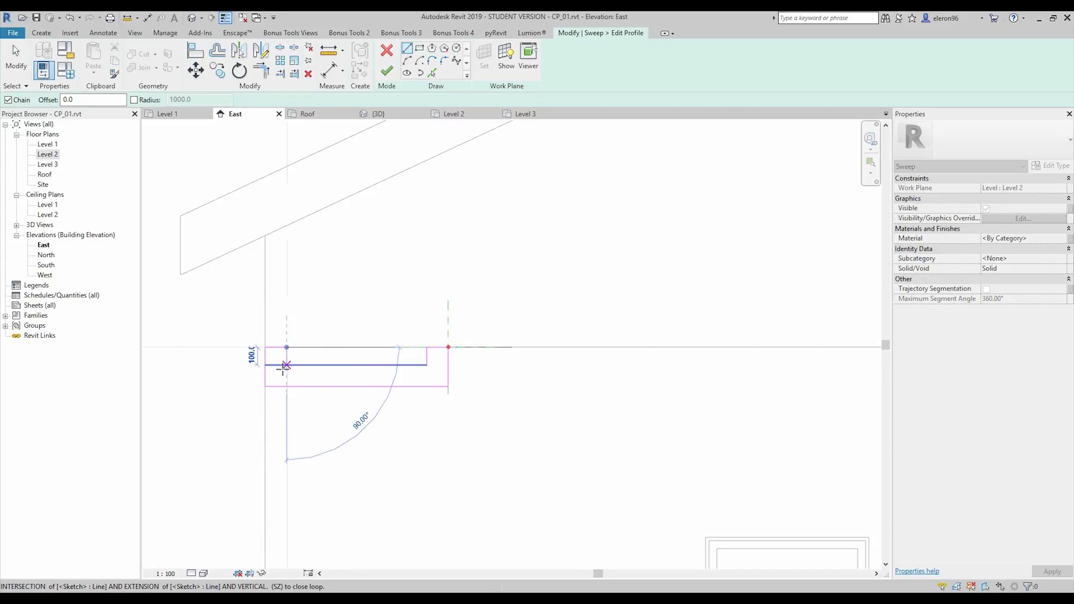
# Step: Draw the second lip's inner vertical edge, trim it with the channel floor line into a closed U-shaped profile, and finish the profile sketch
pyautogui.scroll(5, 287, 365)
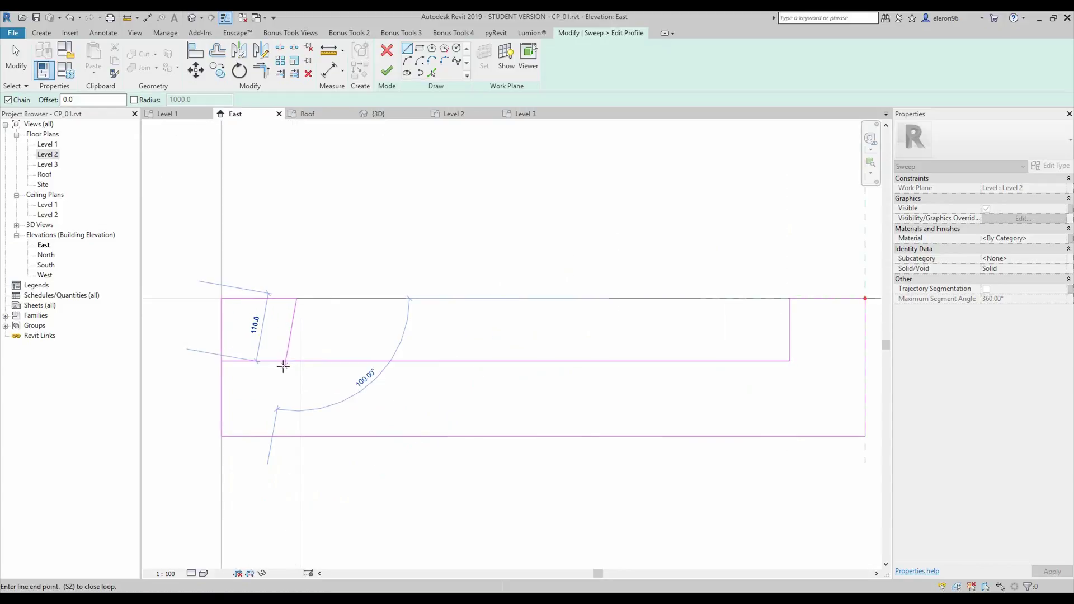
pyautogui.click(293, 396)
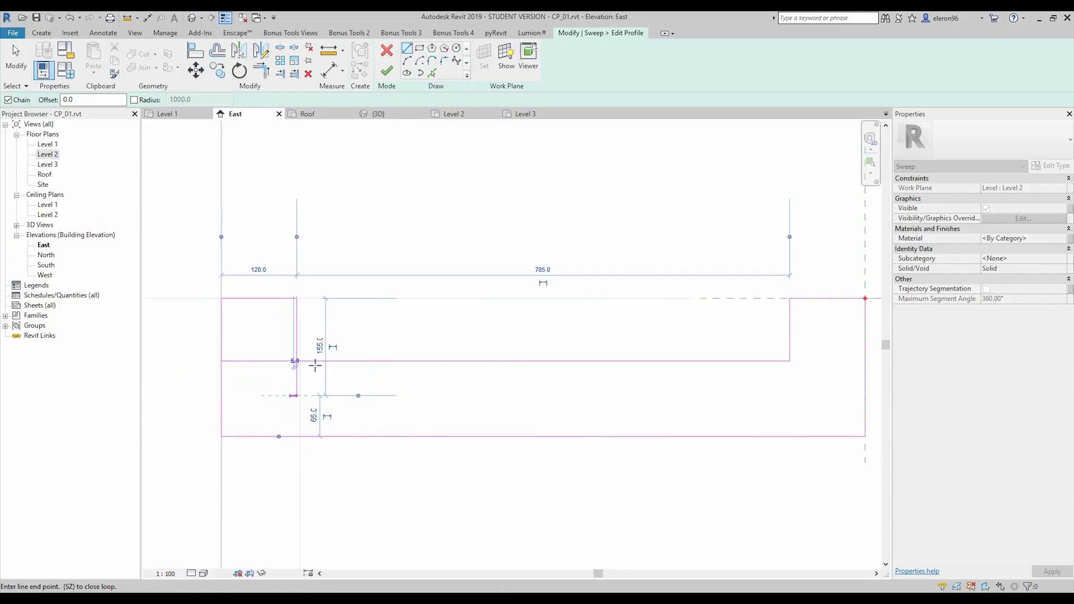
pyautogui.press('t')
pyautogui.press('r')
pyautogui.click(297, 349)
pyautogui.scroll(-5, 324, 333)
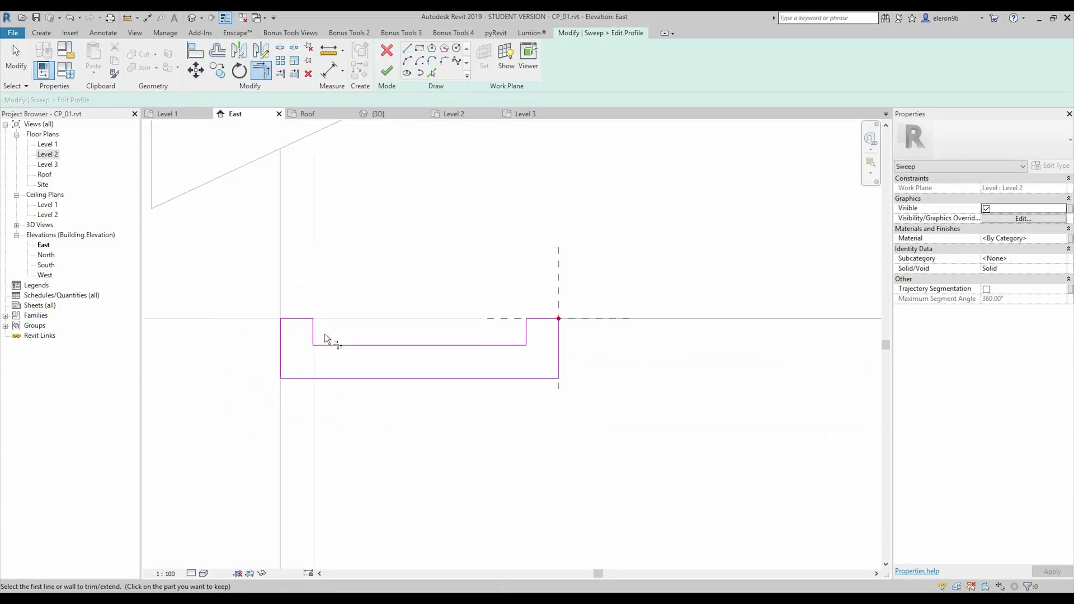
pyautogui.click(388, 71)
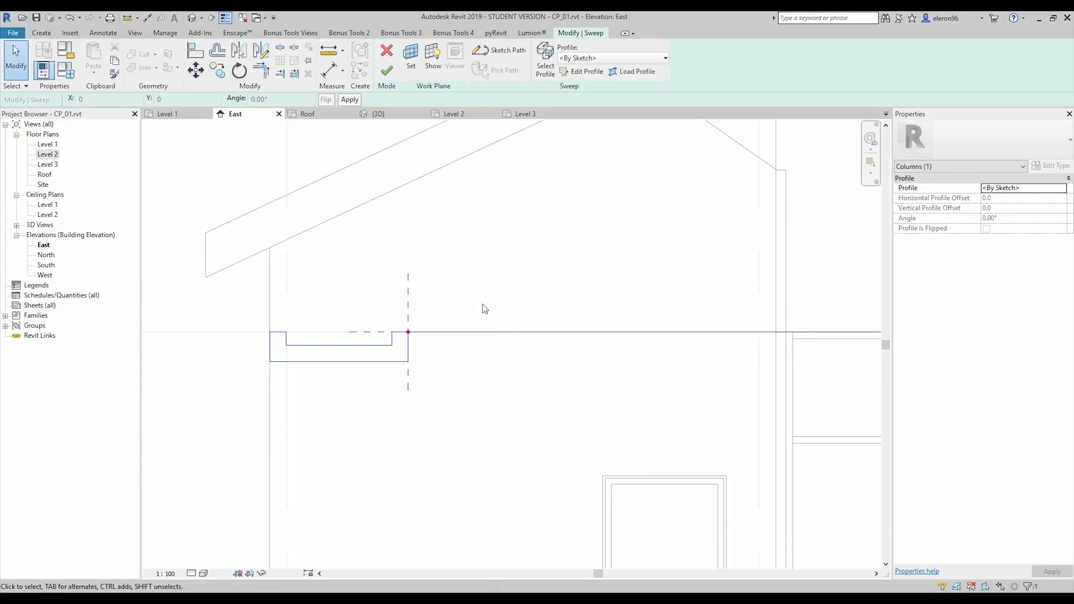
# Step: Open the 3D view, check the profile against its path beside the house, and finish the sweep
pyautogui.click(379, 114)
pyautogui.scroll(-3, 415, 265)
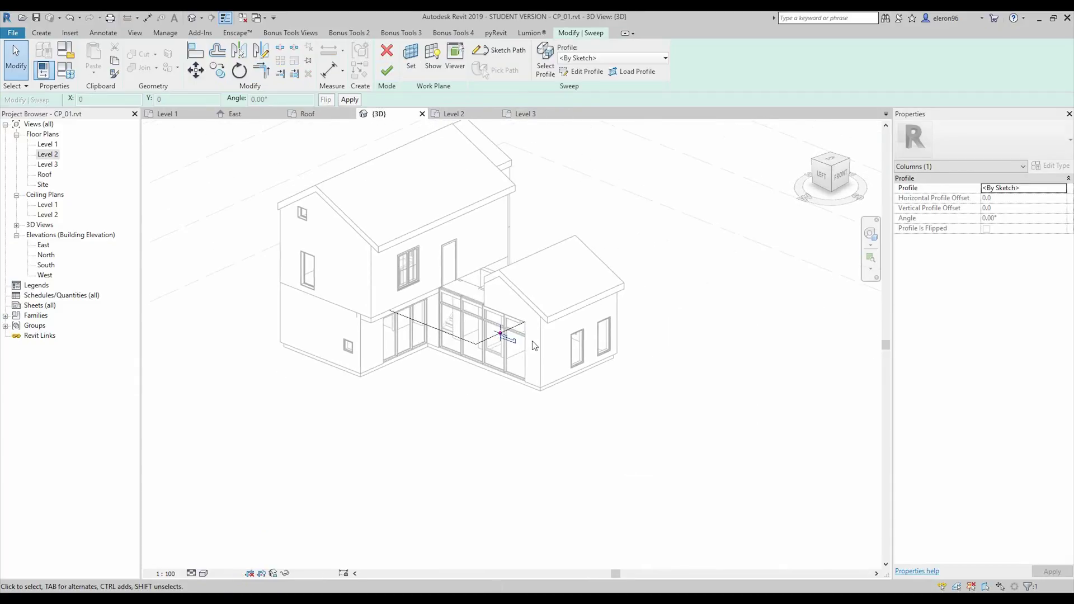
pyautogui.scroll(3, 534, 345)
pyautogui.keyDown('shift'); pyautogui.moveTo(534, 346); pyautogui.dragTo(571, 314, button='middle'); pyautogui.keyUp('shift')
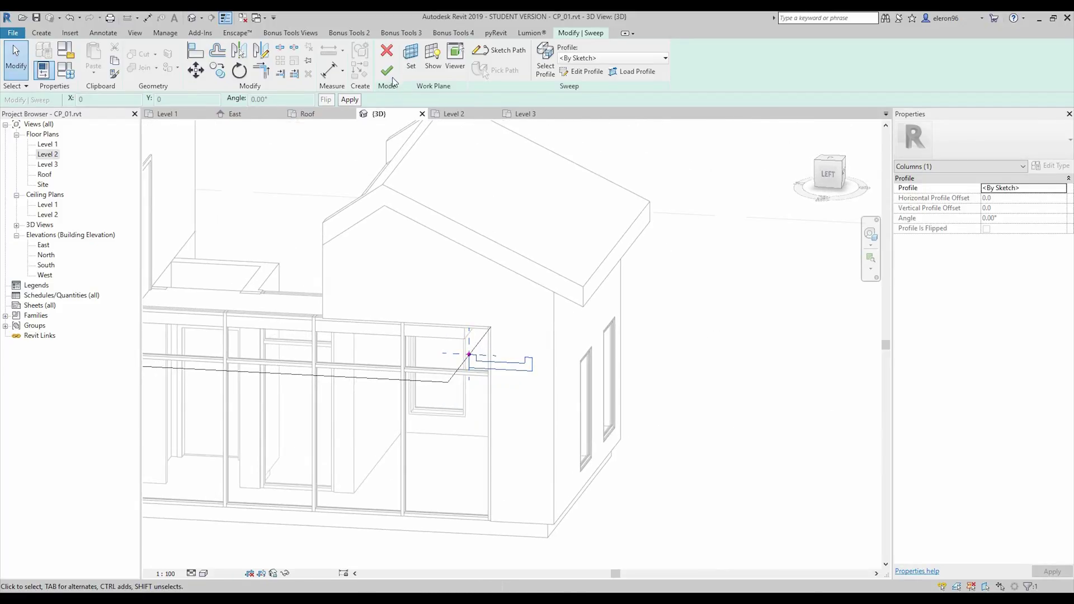
pyautogui.click(392, 78)
# Step: Inspect the L-shaped sweep around the courtyard from several sides in 3D and finish the in-place model
pyautogui.keyDown('shift'); pyautogui.moveTo(284, 333); pyautogui.dragTo(420, 328, button='middle'); pyautogui.keyUp('shift')
pyautogui.click(248, 485)
pyautogui.scroll(-2, 387, 474)
pyautogui.keyDown('shift'); pyautogui.moveTo(401, 479); pyautogui.dragTo(409, 202, button='middle'); pyautogui.keyUp('shift')
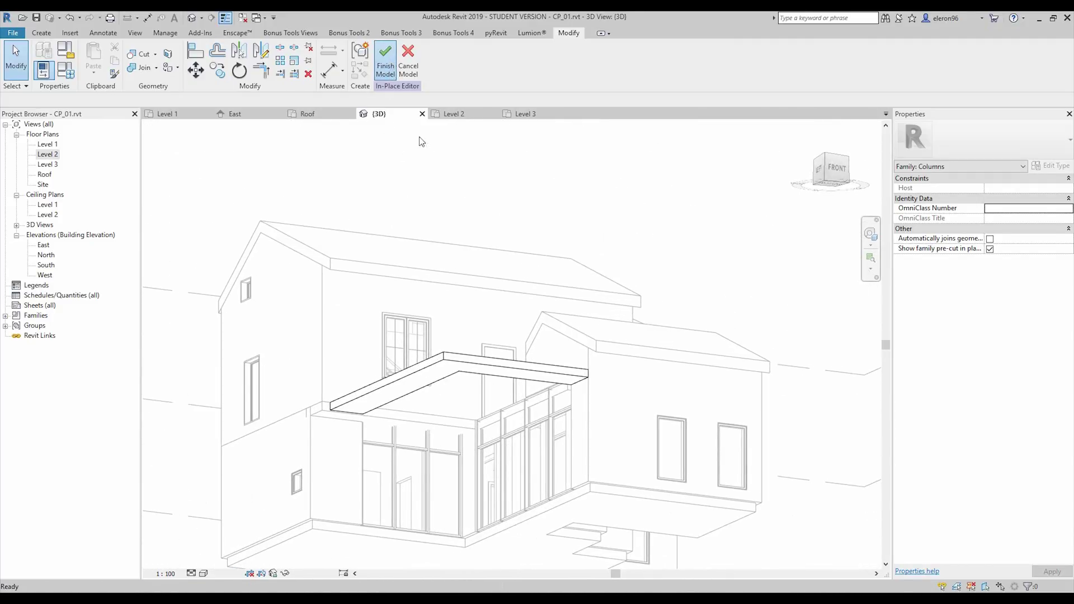
pyautogui.click(386, 62)
pyautogui.keyDown('shift'); pyautogui.moveTo(447, 336); pyautogui.dragTo(425, 355, button='middle'); pyautogui.keyUp('shift')
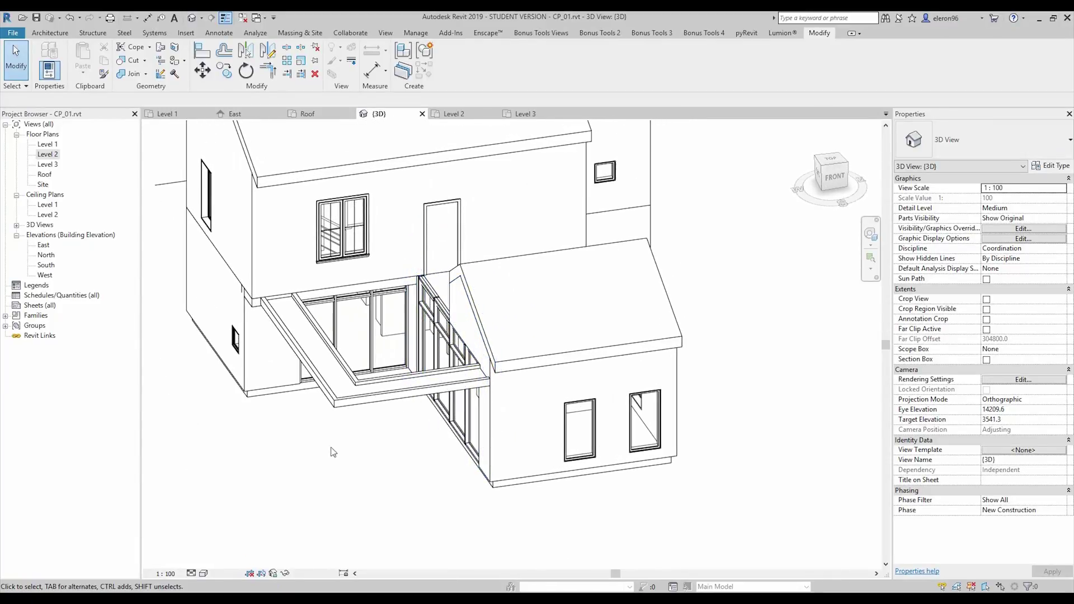
# Step: Open the Level 1 floor plan, choose the M_Rectangular Column 610 x 610mm type, and locate the round column on the underlay near the courtyard corner
pyautogui.doubleClick(48, 144)
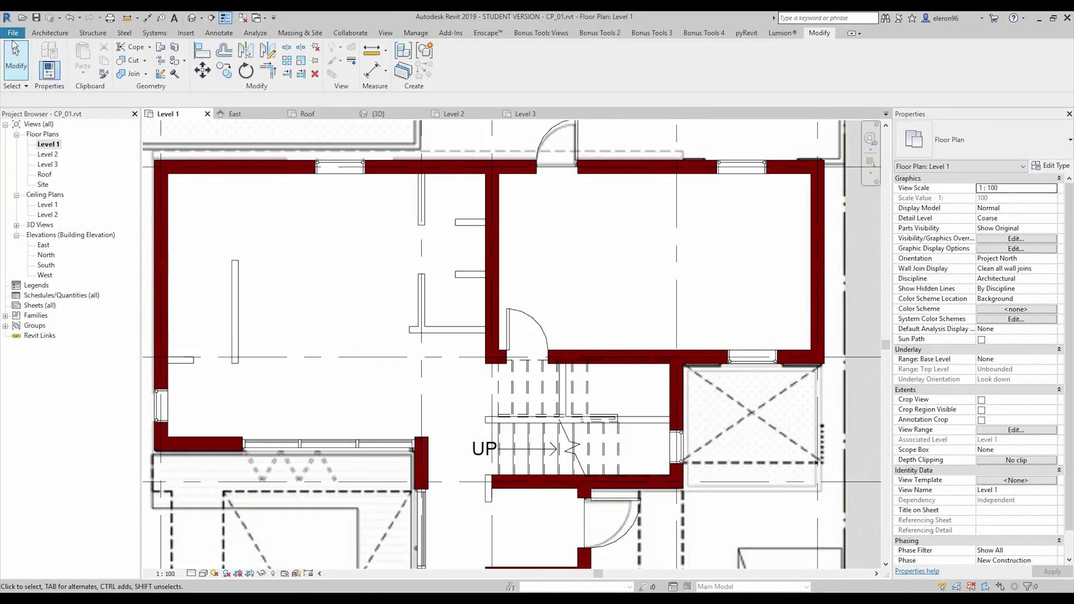
pyautogui.click(50, 33)
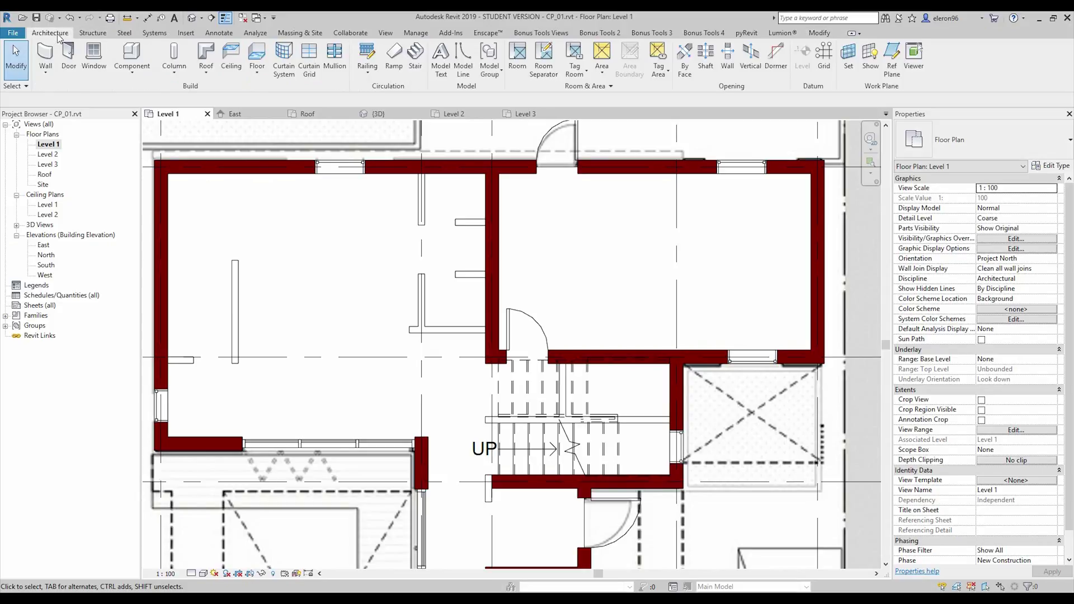
pyautogui.click(175, 75)
pyautogui.click(206, 114)
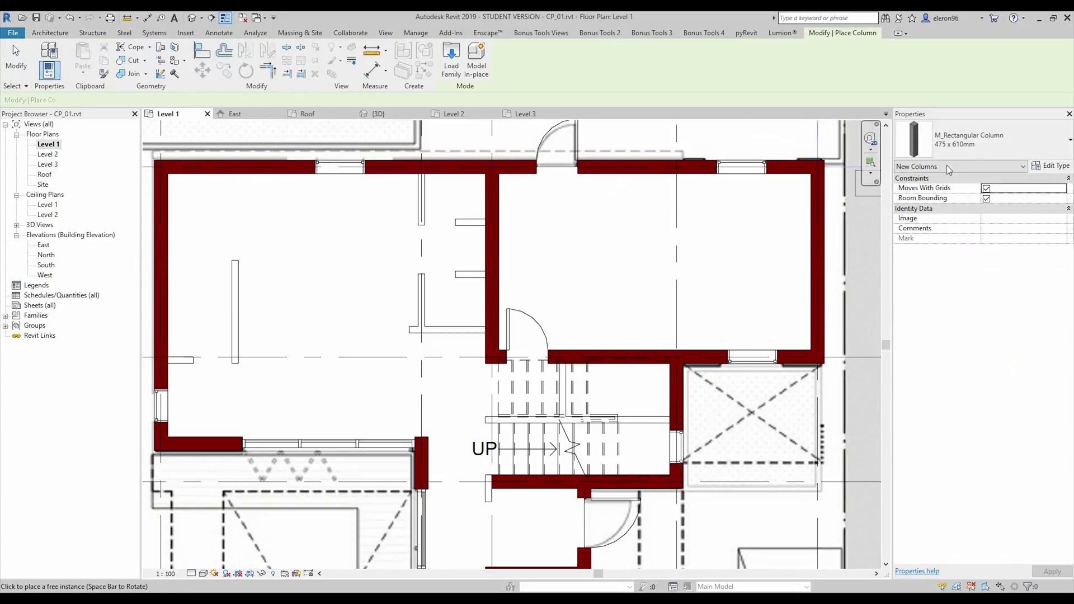
pyautogui.click(974, 156)
pyautogui.click(923, 231)
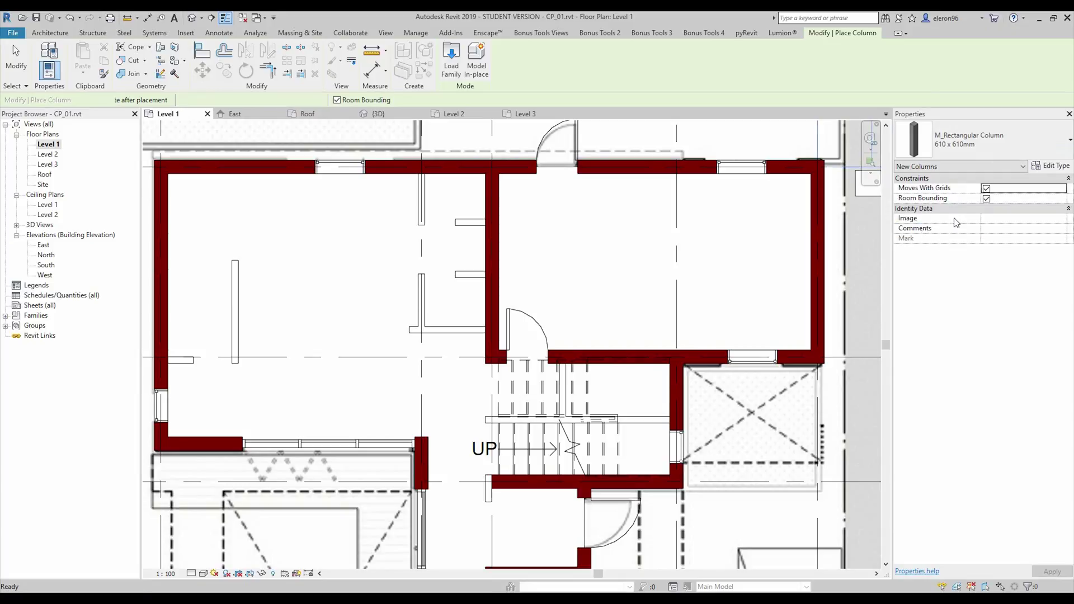
pyautogui.scroll(-5, 497, 268)
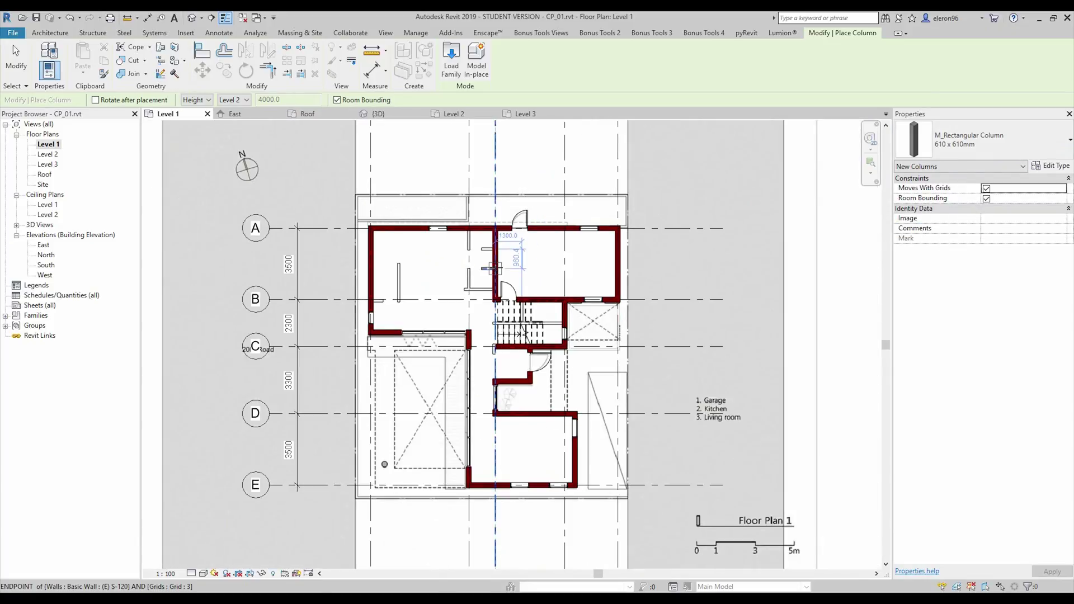
pyautogui.scroll(8, 415, 448)
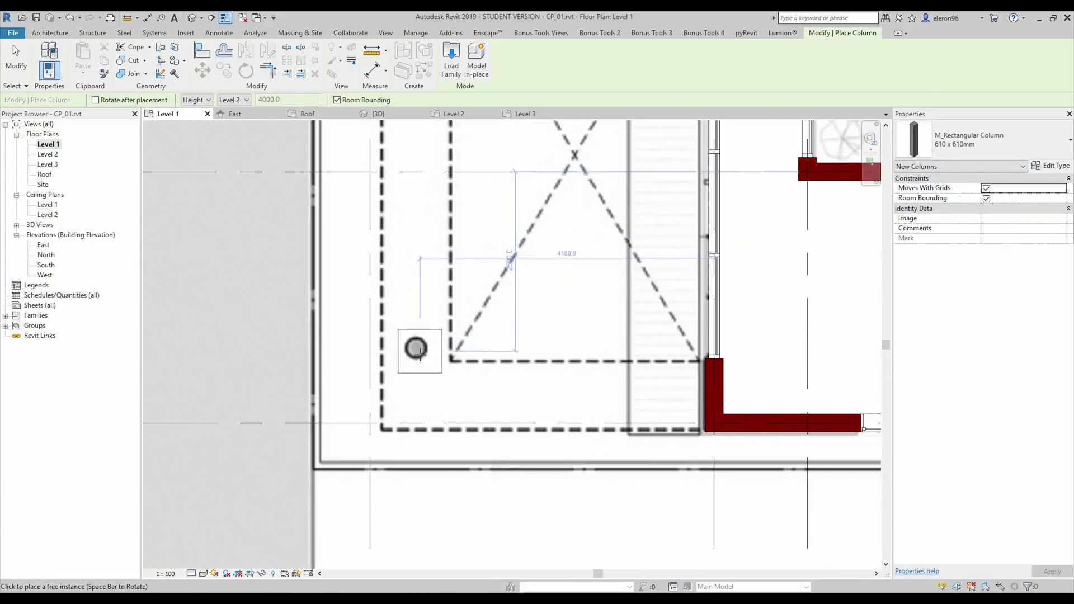
pyautogui.press('Escape')
pyautogui.click(175, 72)
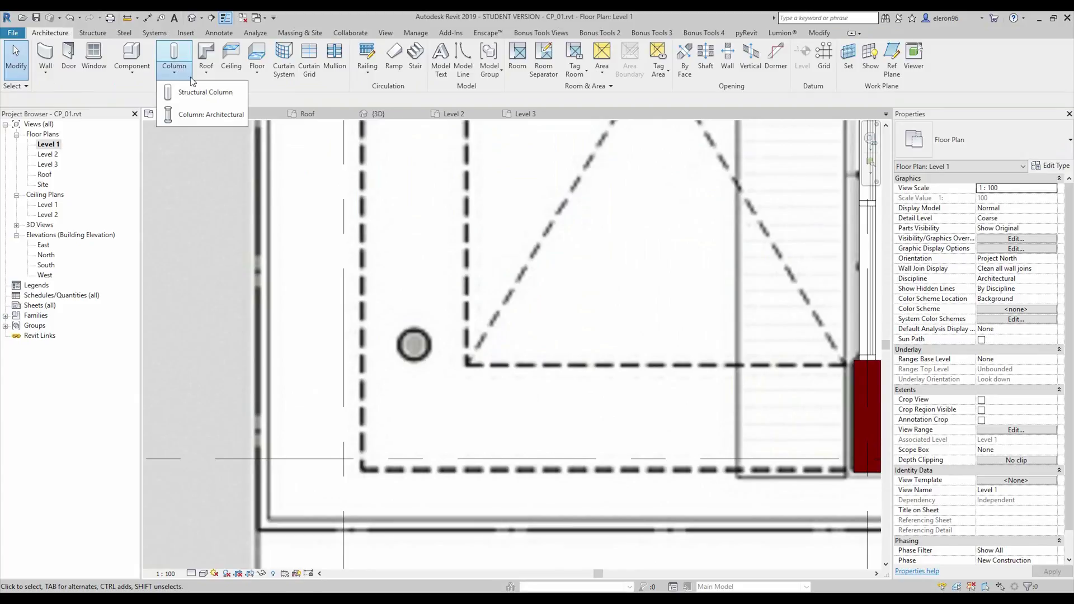
pyautogui.click(196, 88)
pyautogui.click(1001, 139)
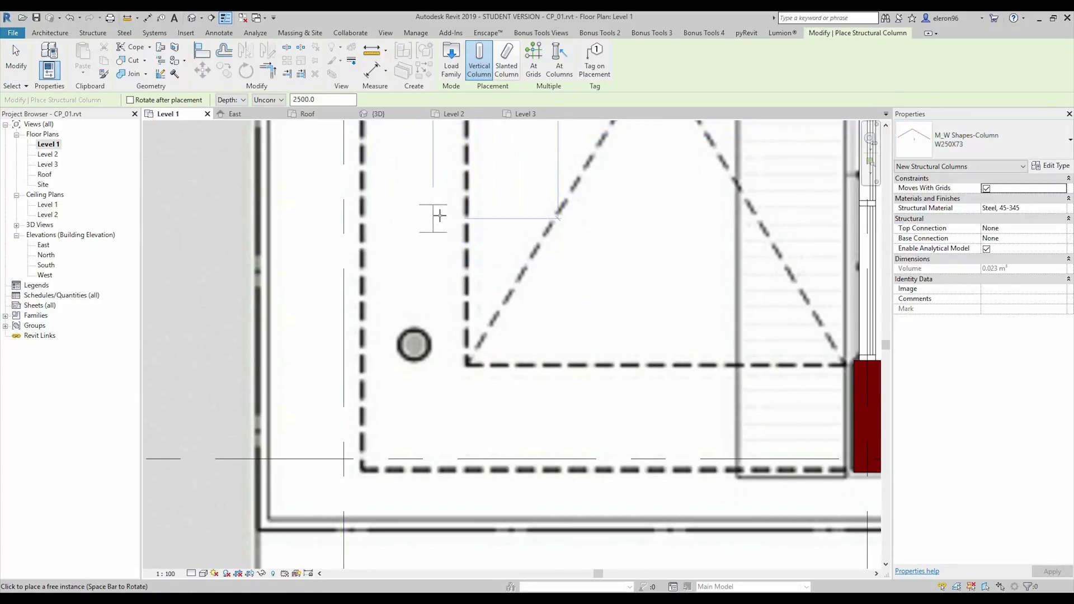
pyautogui.press('Escape')
pyautogui.click(169, 74)
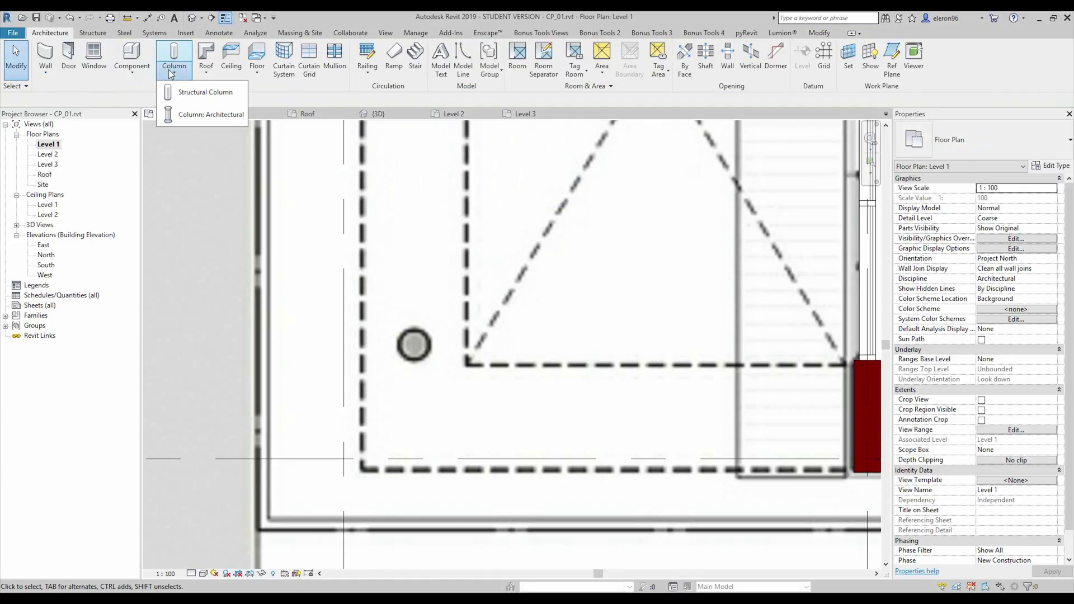
pyautogui.click(184, 112)
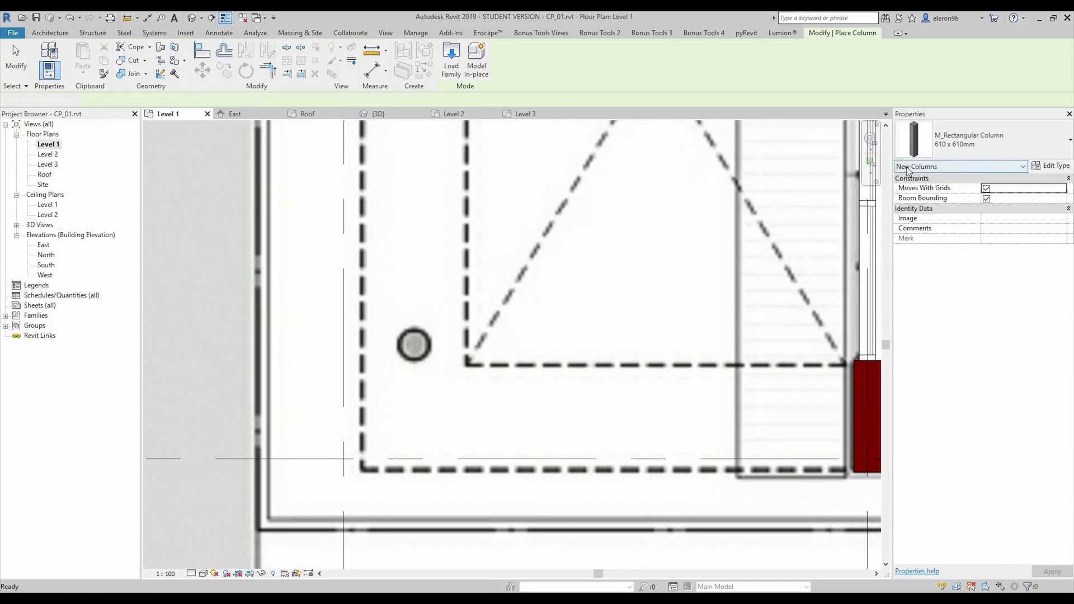
pyautogui.press('Escape')
pyautogui.press('Escape')
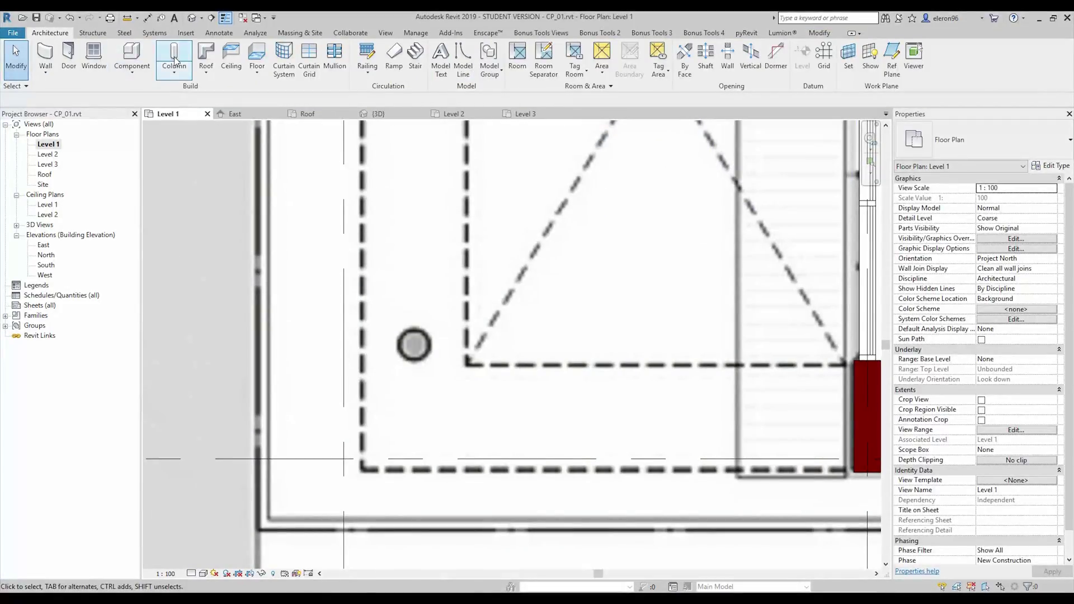
pyautogui.click(178, 74)
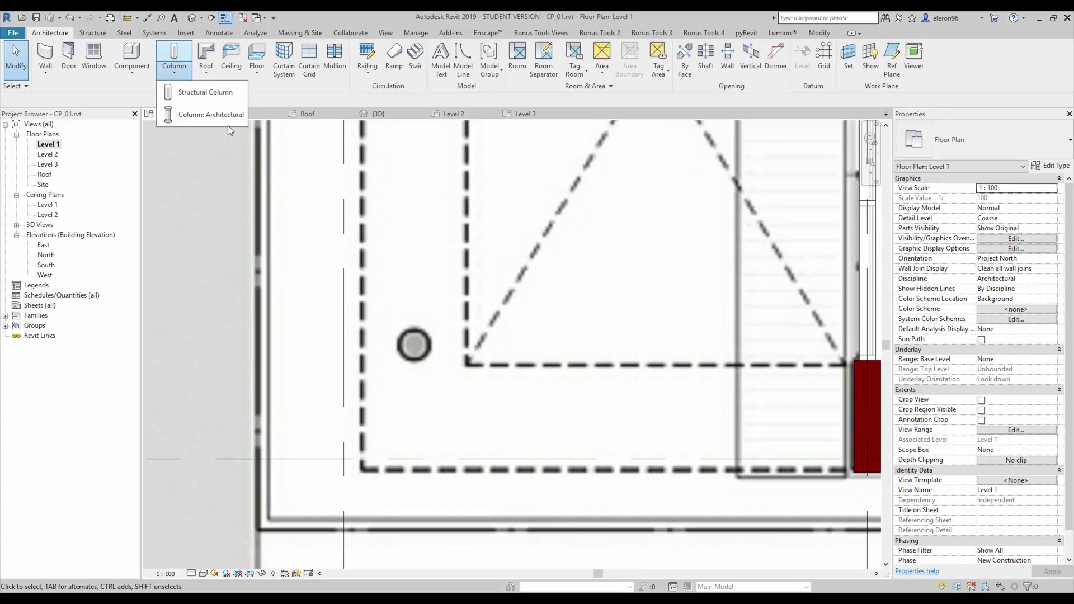
pyautogui.click(206, 92)
pyautogui.click(923, 144)
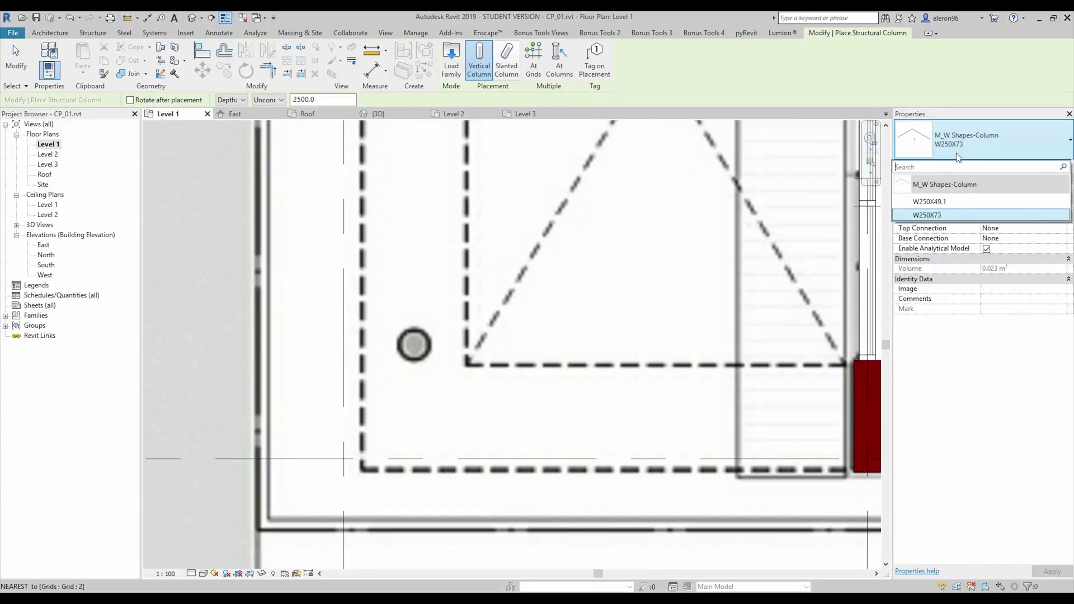
pyautogui.click(915, 202)
pyautogui.press('Escape')
pyautogui.press('Escape')
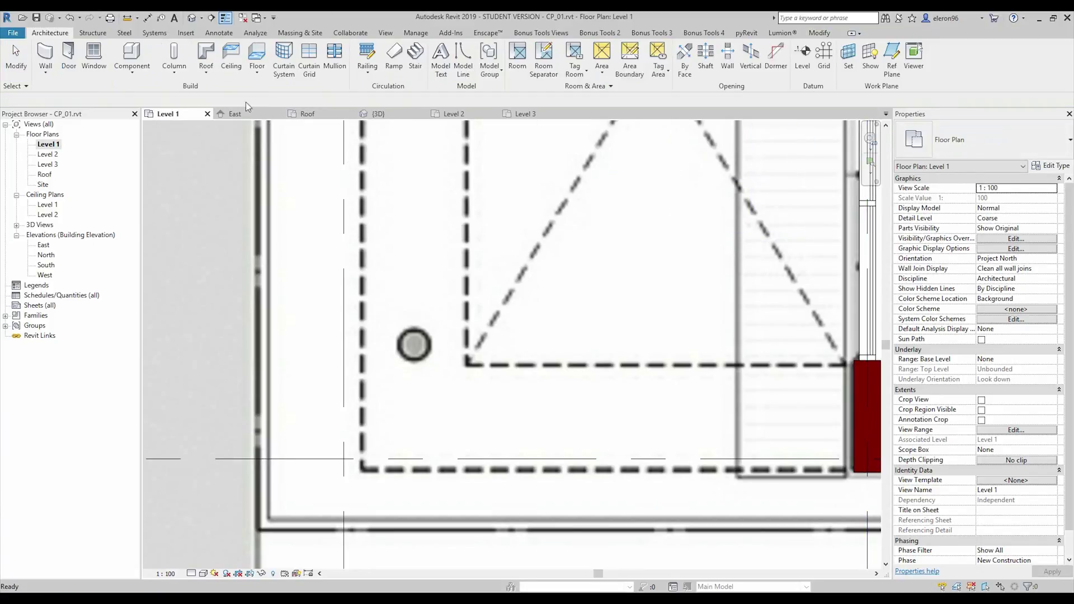
# Step: Place an architectural M_Rectangular Column of type 457 x 475mm centred on the round column symbol near the courtyard corner
pyautogui.click(168, 76)
pyautogui.click(207, 111)
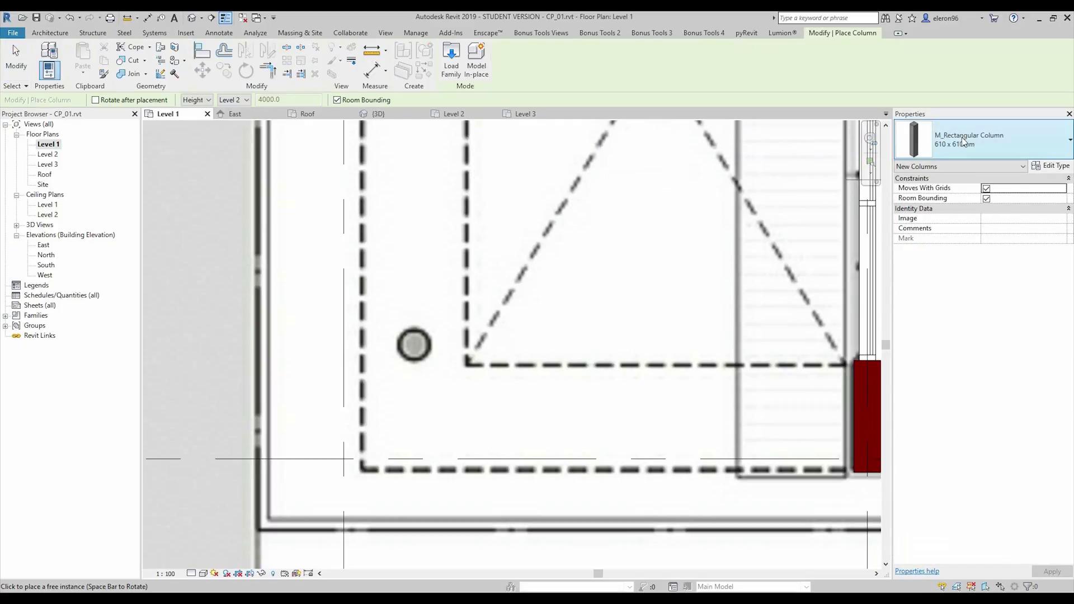
pyautogui.click(963, 143)
pyautogui.click(946, 203)
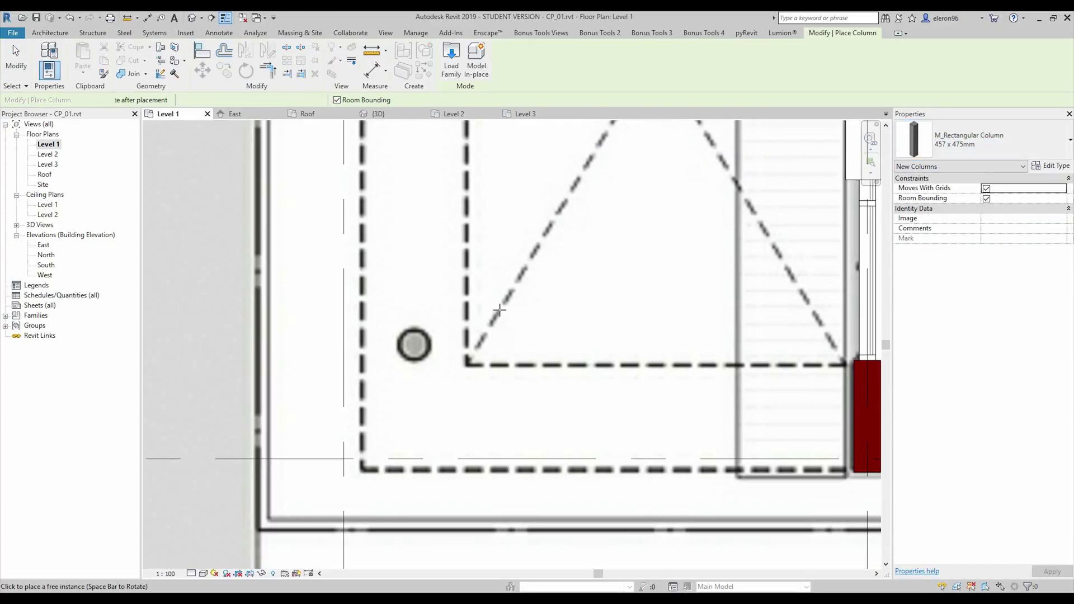
pyautogui.click(413, 344)
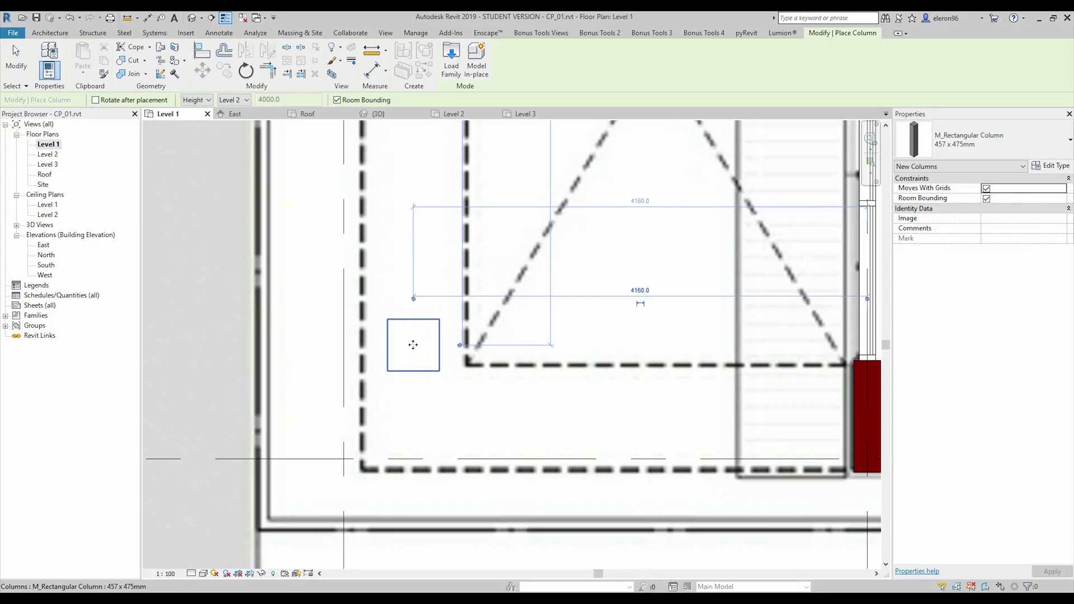
pyautogui.press('Escape')
pyautogui.press('Escape')
pyautogui.click(428, 333)
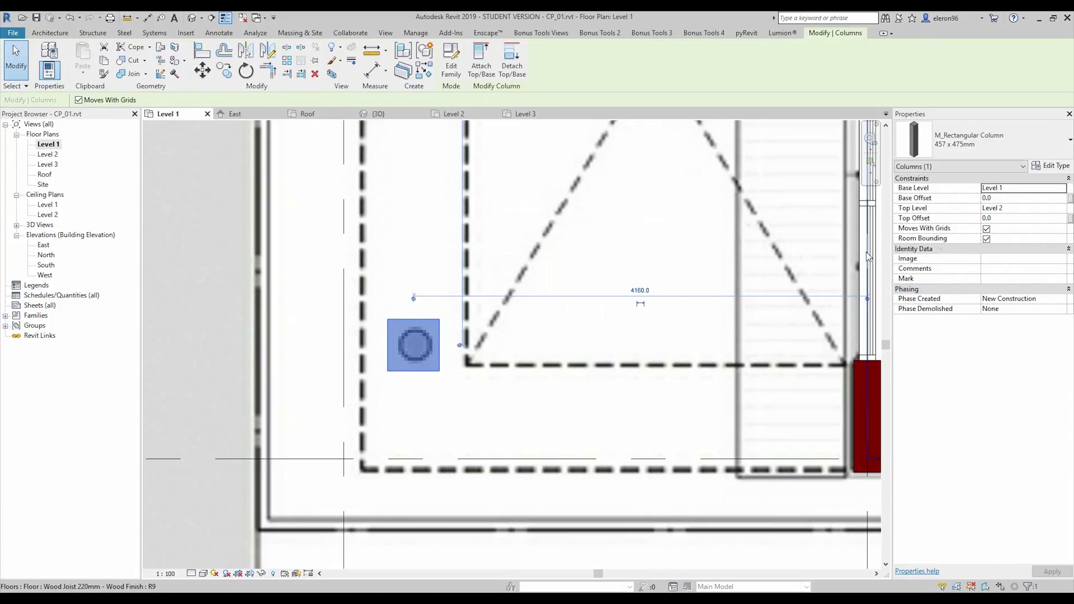
pyautogui.press('Escape')
# Step: Open the 3D view to check the new column against the courtyard sweep
pyautogui.scroll(-3, 517, 313)
pyautogui.moveTo(553, 315); pyautogui.dragTo(449, 321, button='middle')
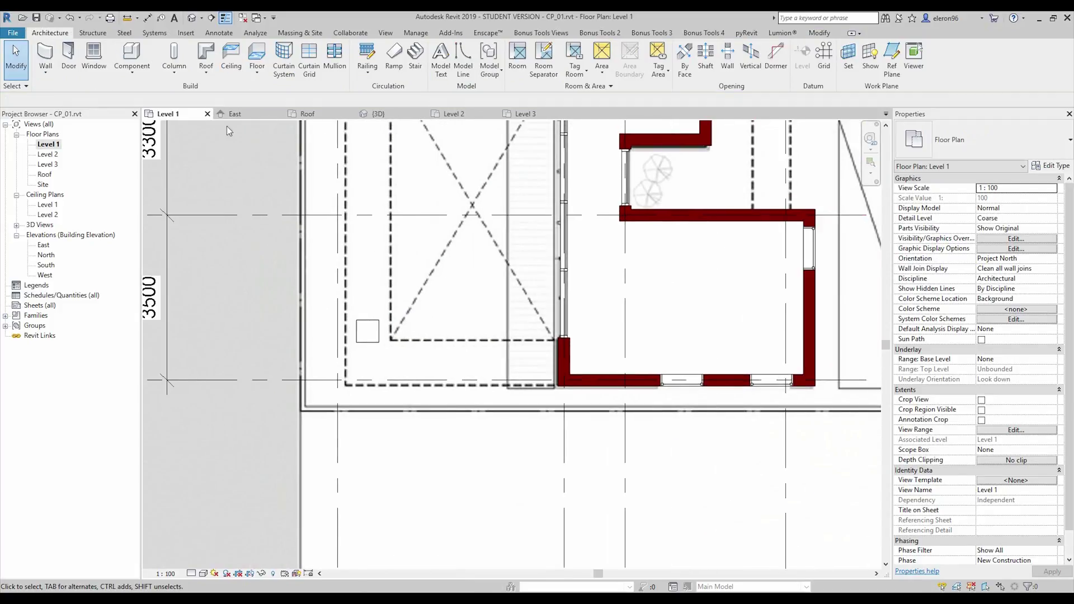
pyautogui.click(391, 115)
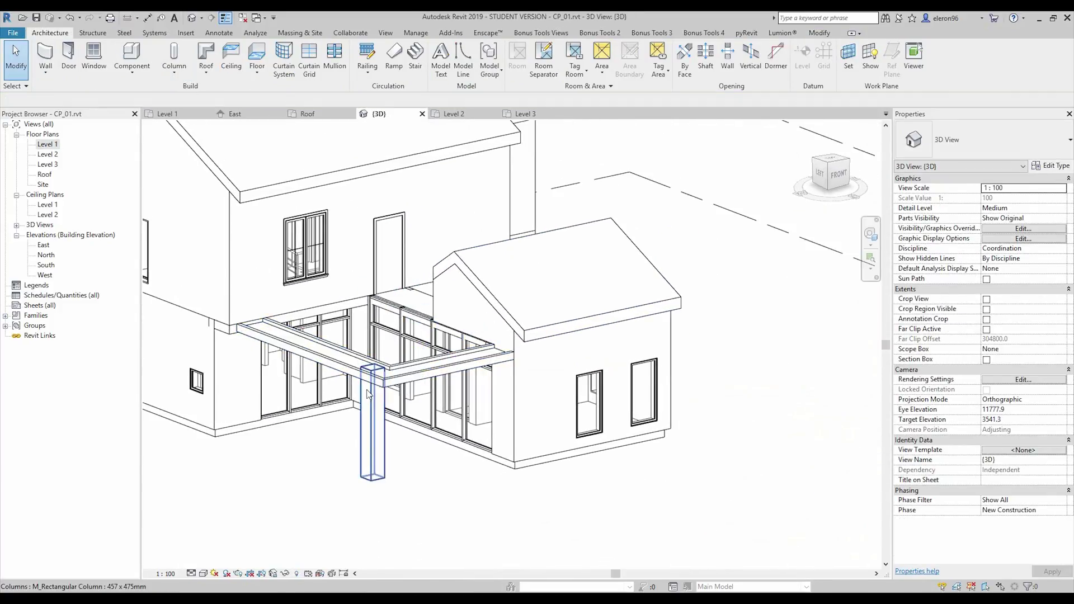
pyautogui.press('a')
pyautogui.press('l')
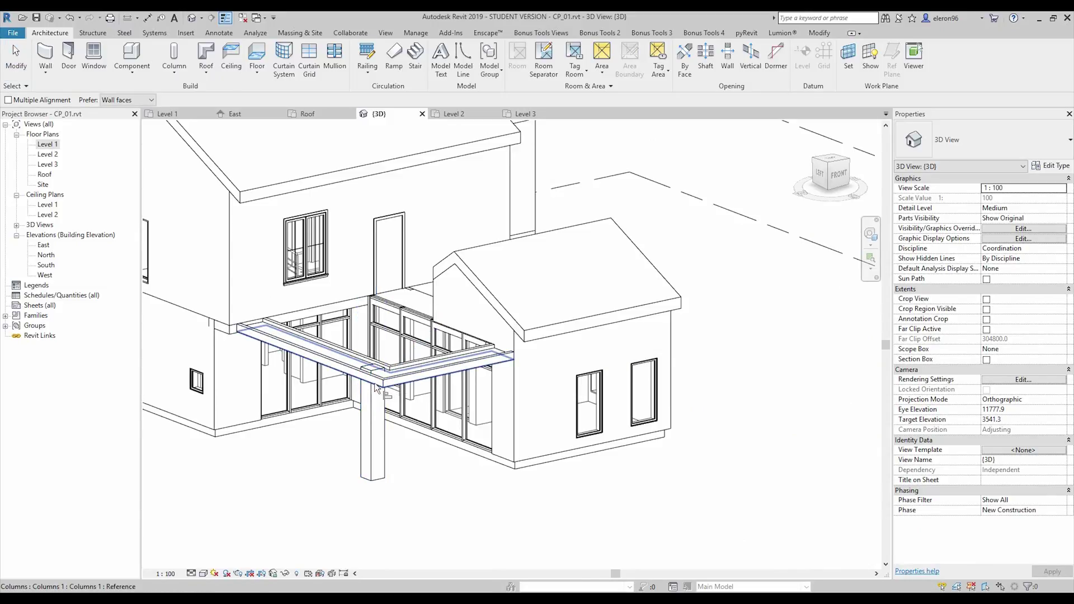
pyautogui.scroll(5, 378, 371)
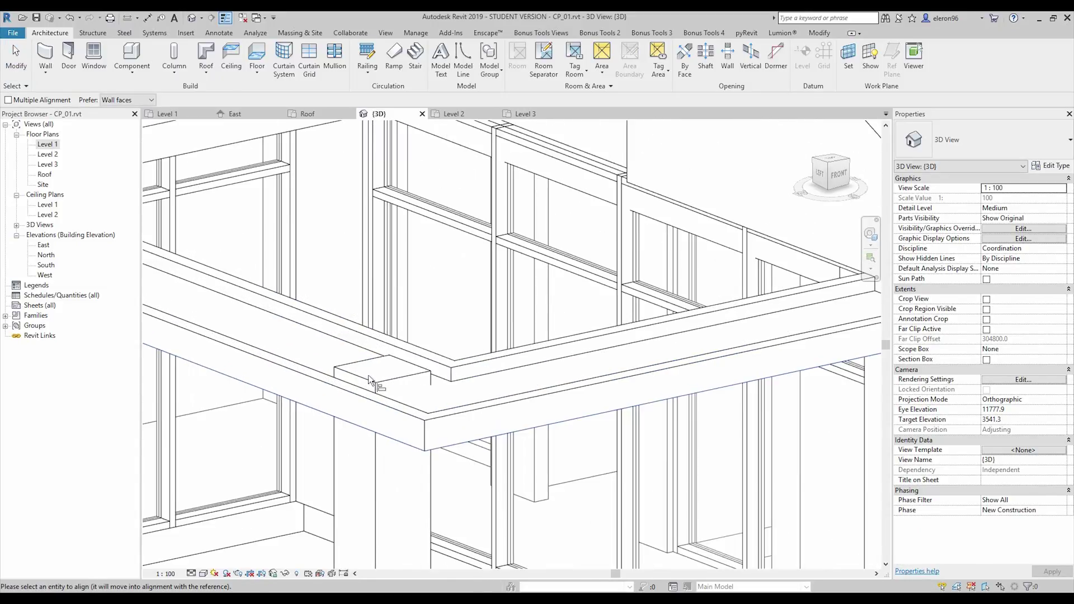
pyautogui.press('Escape')
# Step: Set the courtyard column's top offset to -120 and check how it meets the L-shaped sweep in 3D
pyautogui.click(367, 381)
pyautogui.scroll(-5, 501, 372)
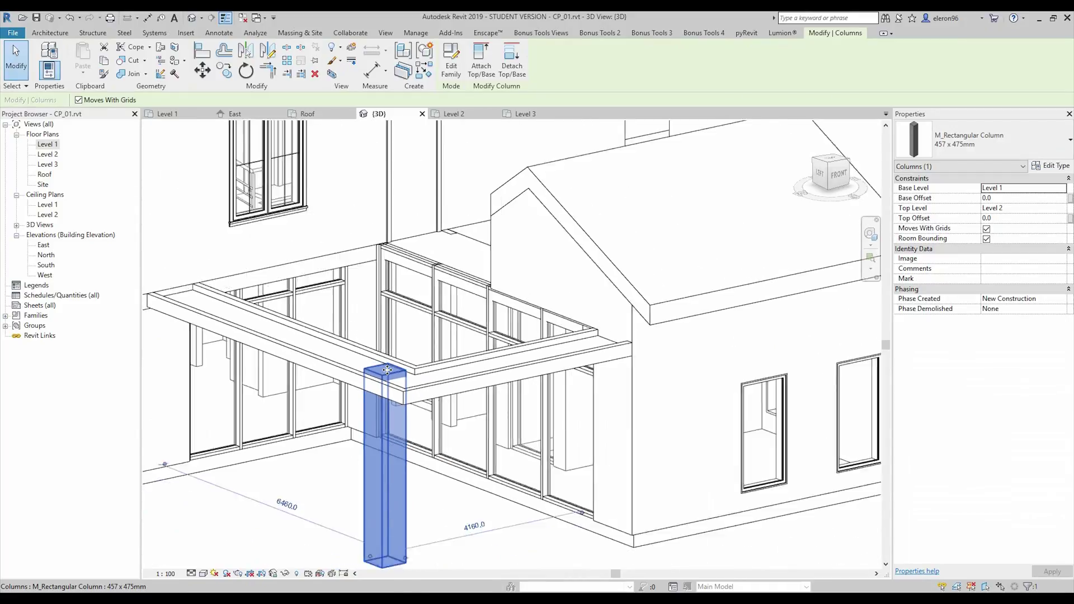
pyautogui.click(1059, 208)
pyautogui.click(1061, 208)
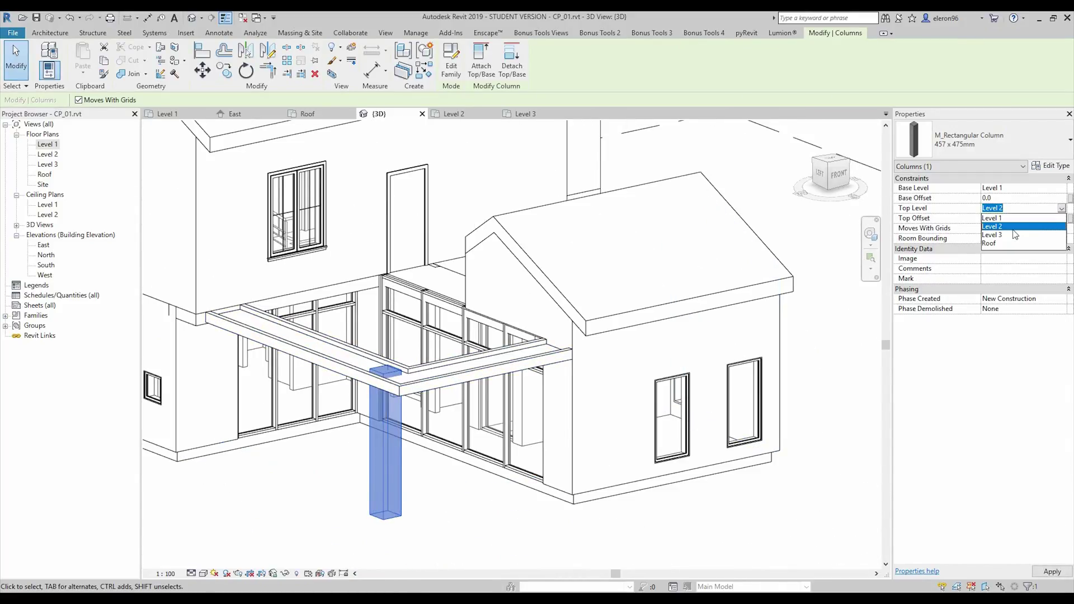
pyautogui.click(944, 229)
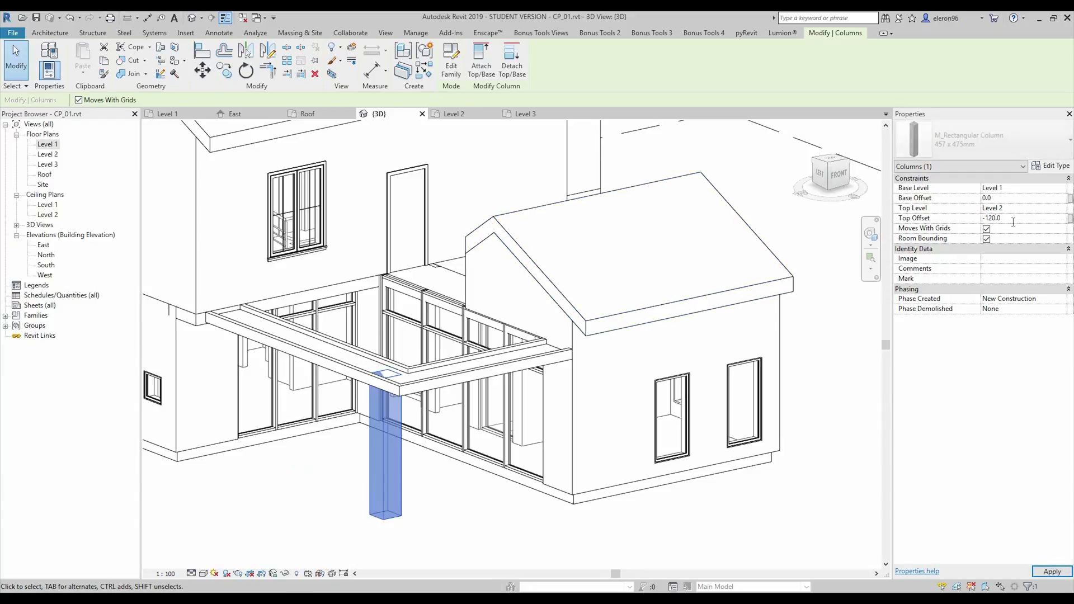
pyautogui.press('Escape')
pyautogui.scroll(-2, 511, 374)
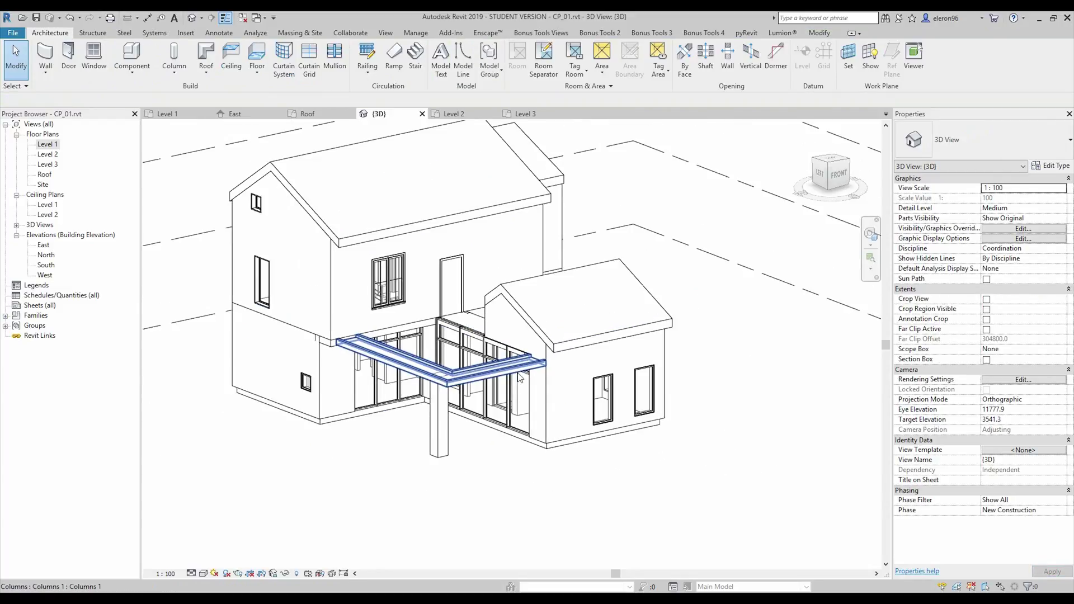
pyautogui.keyDown('shift'); pyautogui.moveTo(520, 378); pyautogui.dragTo(476, 403, button='middle'); pyautogui.keyUp('shift')
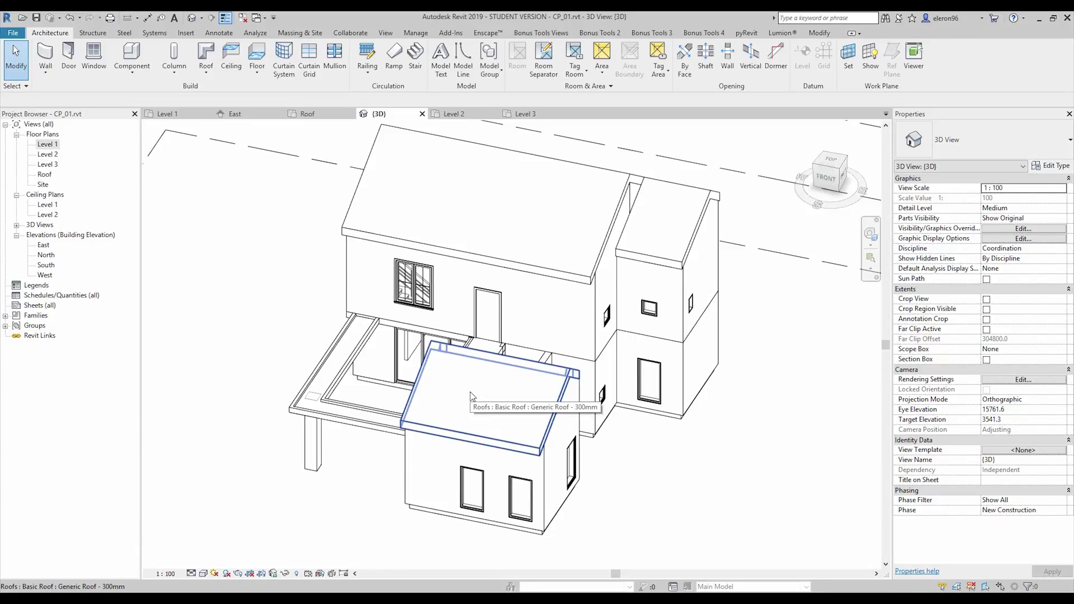
# Step: Save the model with Save As as a Revit project file in the 1-Workfiles folder
pyautogui.click(14, 33)
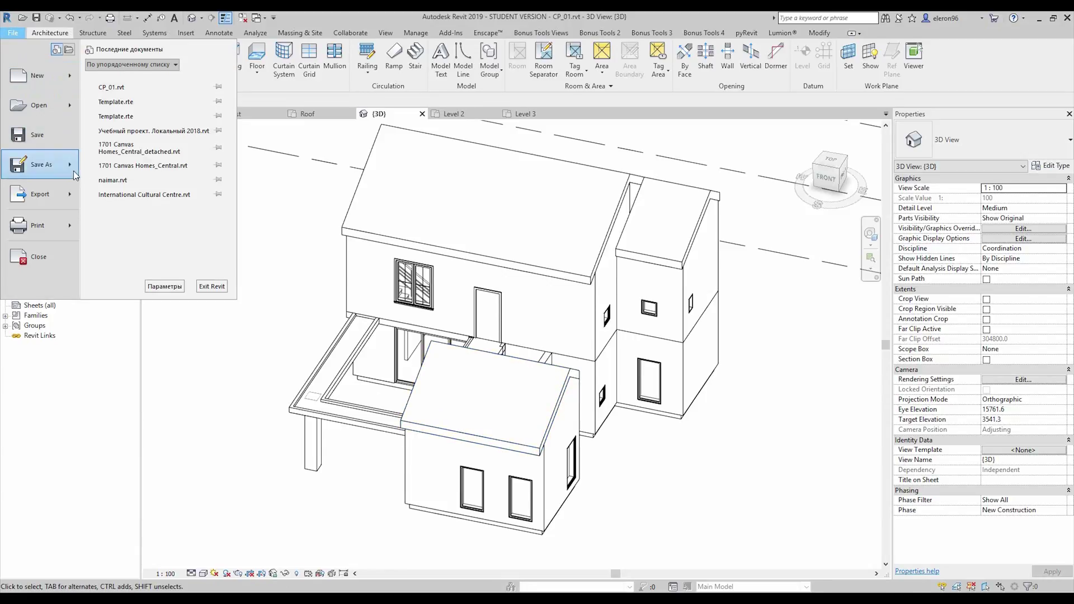
pyautogui.moveTo(72, 170)
pyautogui.click(154, 96)
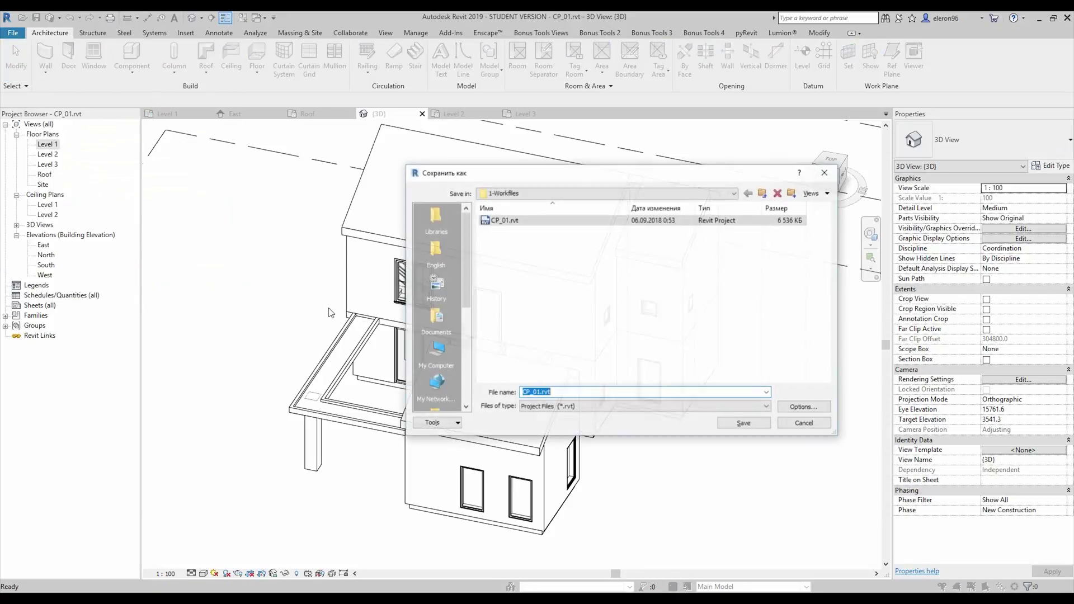
pyautogui.click(742, 424)
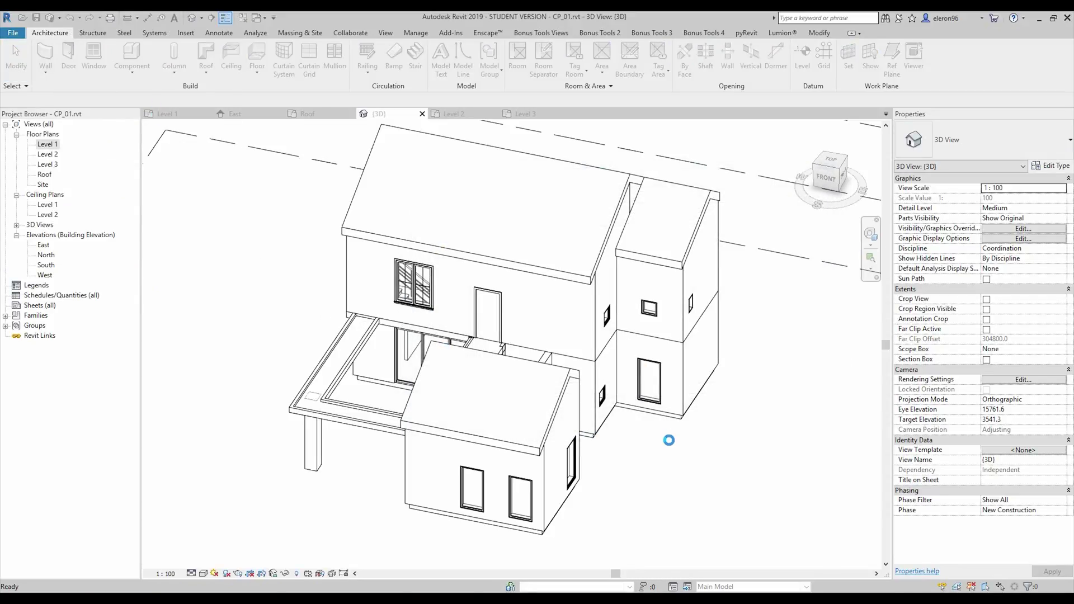